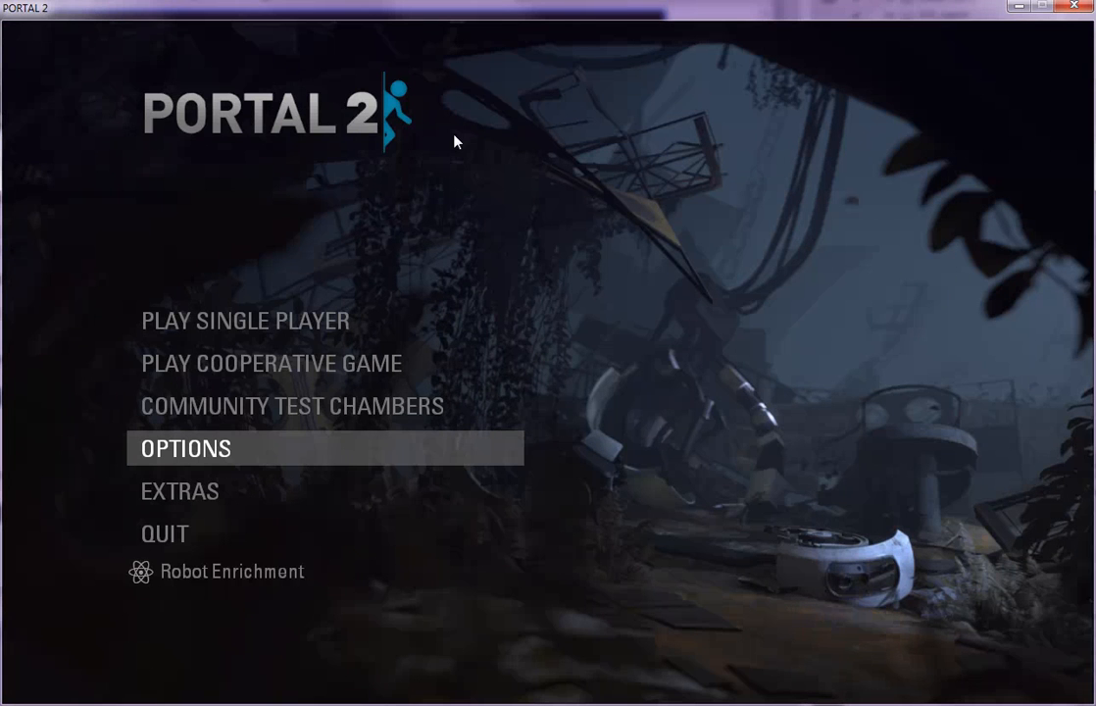
# - Open the Community Test Chambers section
pyautogui.press('Up')
pyautogui.press('Up')
pyautogui.press('Up')
pyautogui.press('Down')
pyautogui.press('Down')
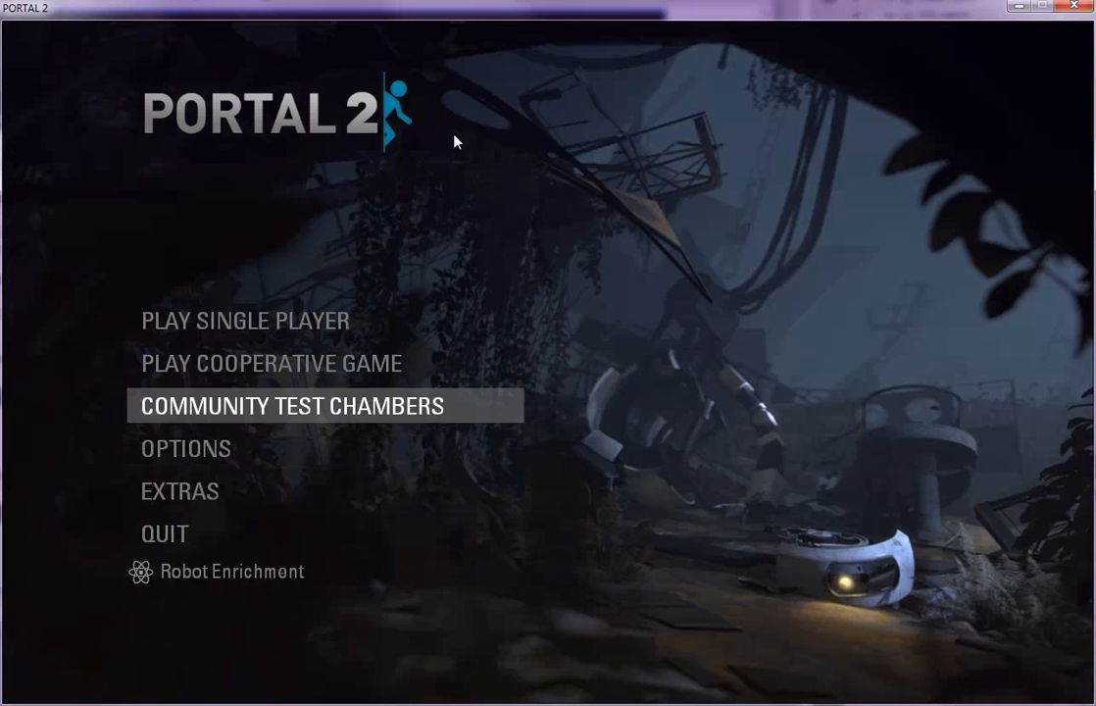
pyautogui.press('Down')
pyautogui.press('Down')
pyautogui.press('Up')
pyautogui.press('Up')
pyautogui.press('Up')
pyautogui.press('Up')
pyautogui.press('Down')
pyautogui.press('Down')
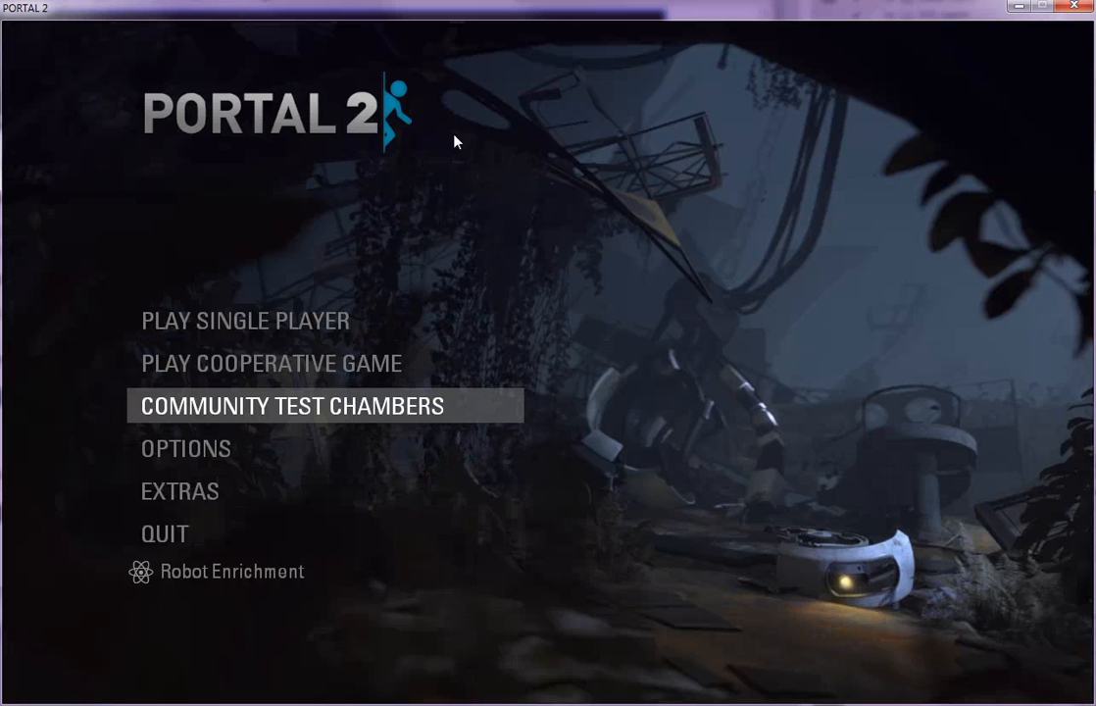
pyautogui.press('Return')
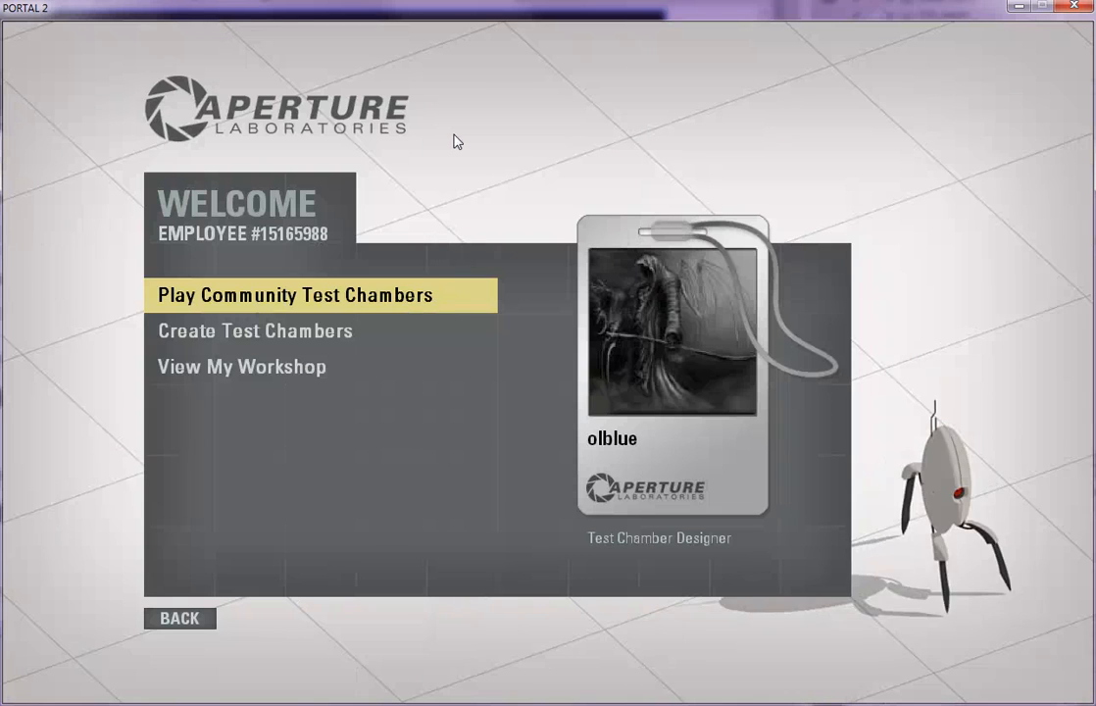
# - Open the Create Test Chambers list
pyautogui.press('Up')
pyautogui.press('Down')
pyautogui.press('Down')
pyautogui.press('Up')
pyautogui.press('Down')
pyautogui.press('Down')
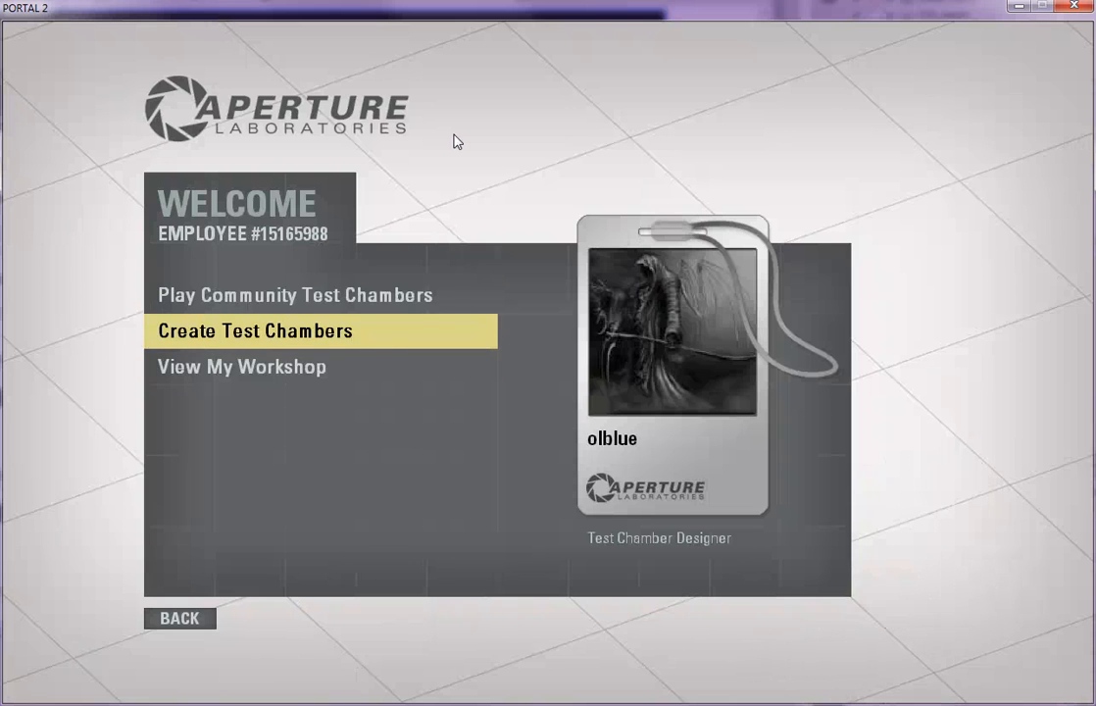
pyautogui.press('Up')
pyautogui.press('Up')
pyautogui.press('Down')
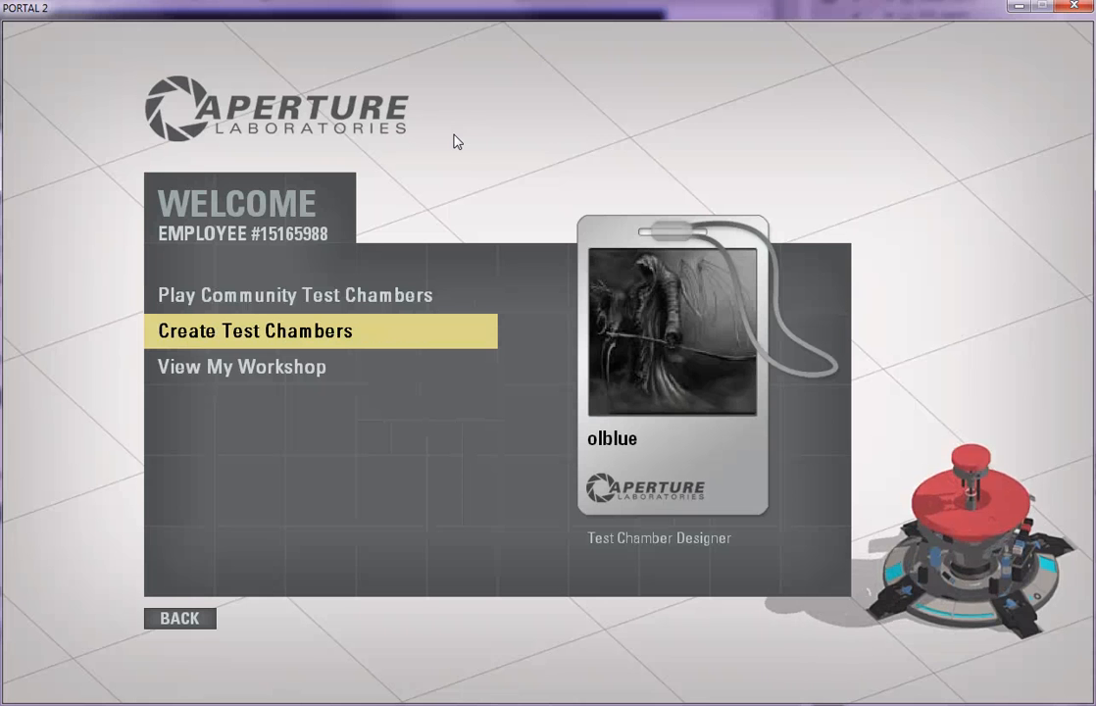
pyautogui.press('Return')
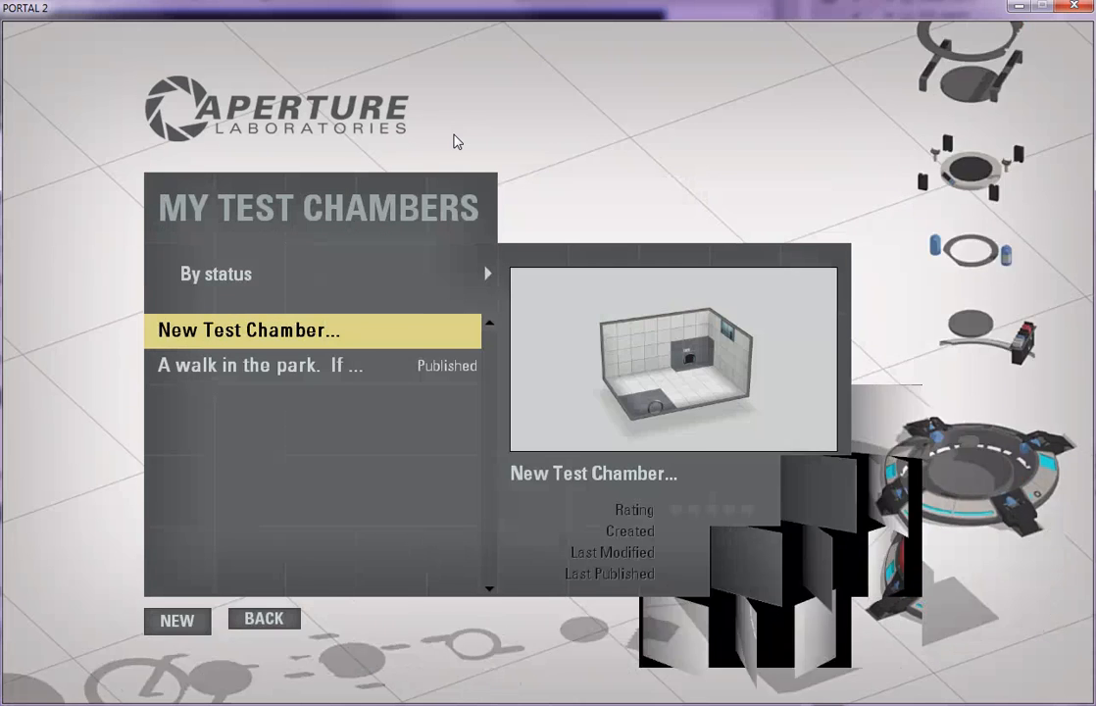
# - Start a new test chamber in the editor
pyautogui.press('Down')
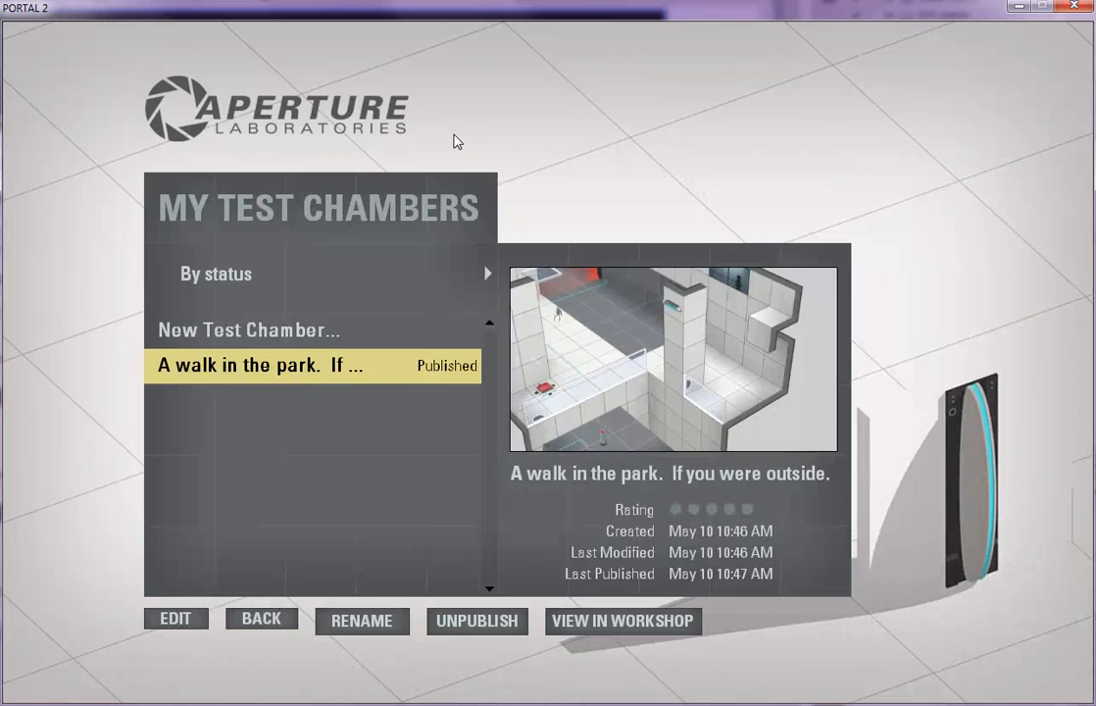
pyautogui.press('Up')
pyautogui.press('Return')
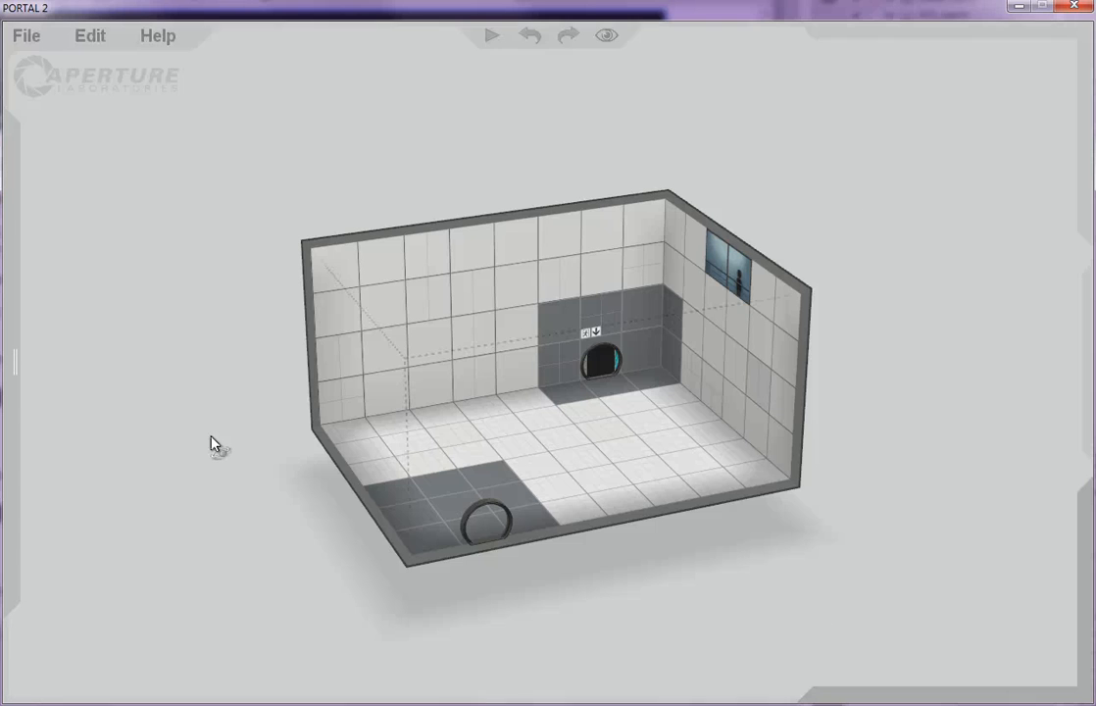
# - Examine the default chamber from several angles, positions and zoom levels
pyautogui.moveTo(215, 445); pyautogui.dragTo(234, 529, button='right')
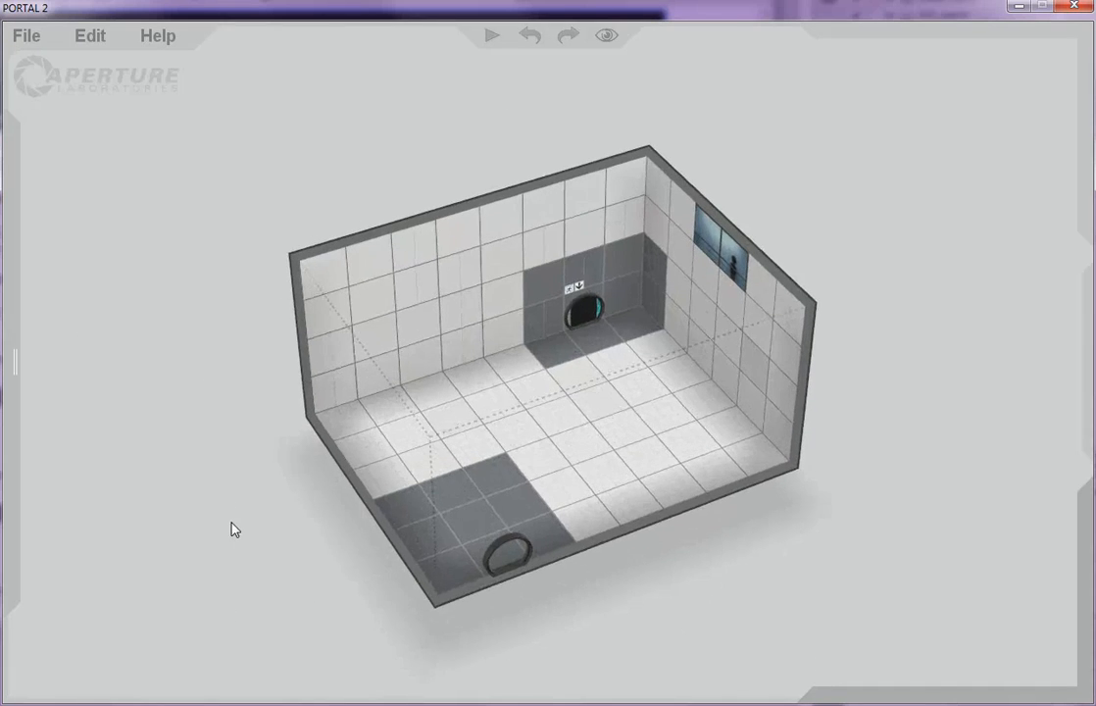
pyautogui.moveTo(212, 484); pyautogui.dragTo(188, 491, button='middle')
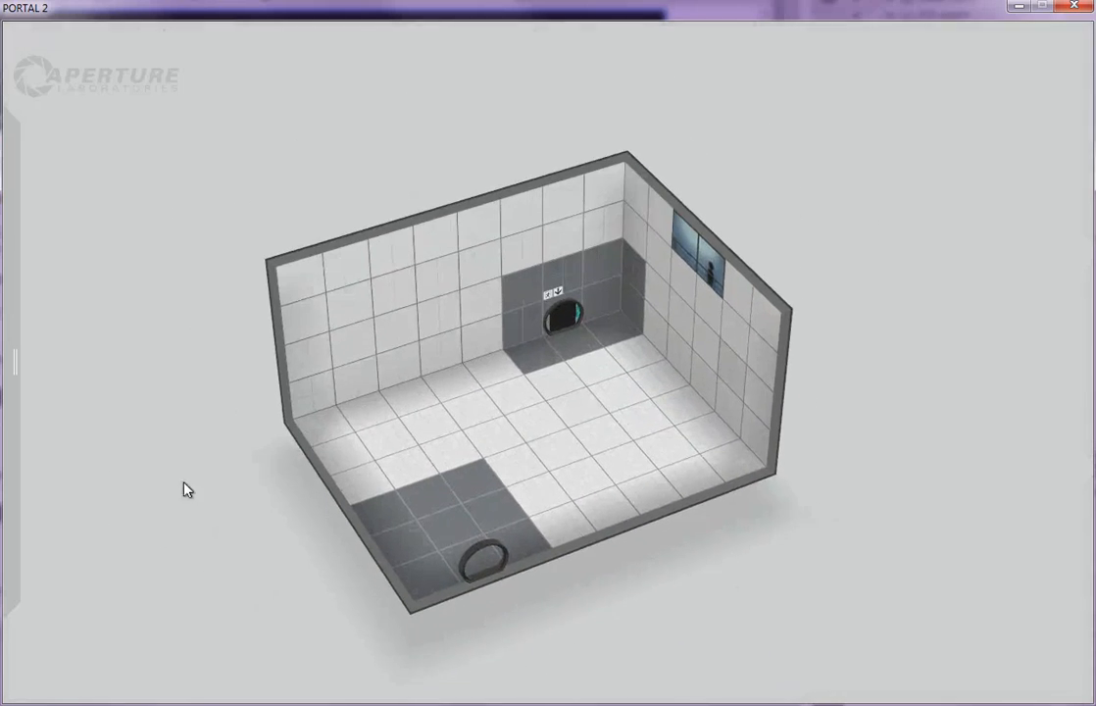
pyautogui.scroll(3, 176, 485)
pyautogui.scroll(3, 196, 451)
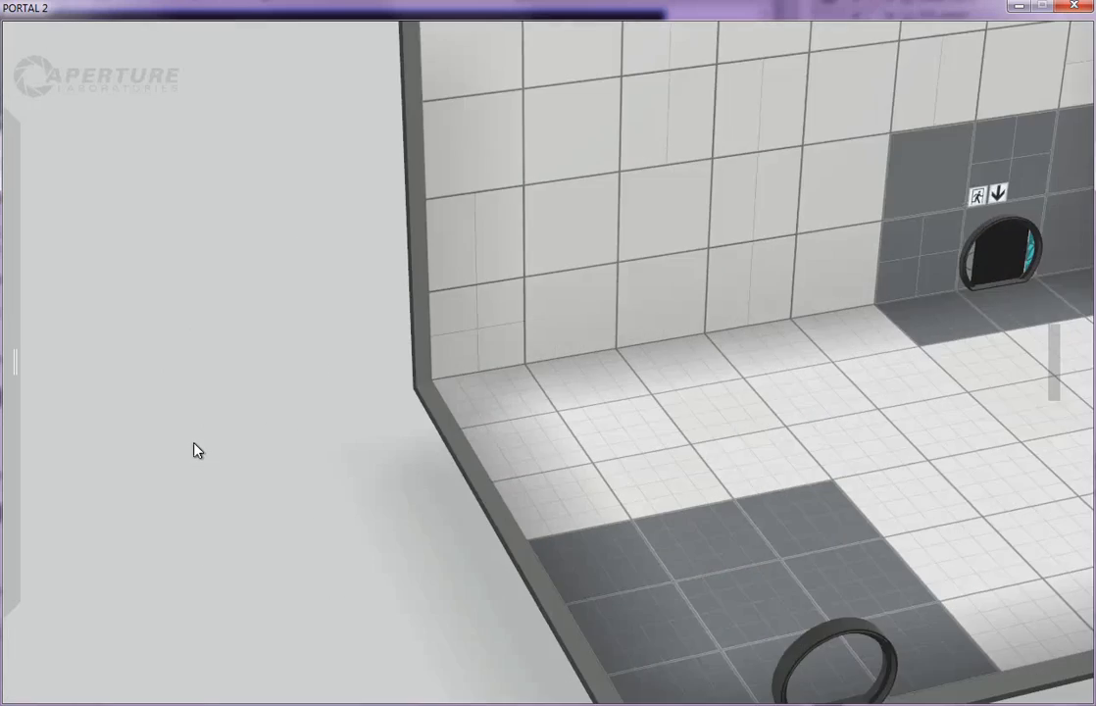
pyautogui.scroll(-4, 196, 451)
pyautogui.scroll(4, 196, 451)
pyautogui.scroll(-5, 194, 443)
pyautogui.moveTo(194, 443); pyautogui.dragTo(256, 454, button='right')
pyautogui.scroll(-3, 256, 444)
pyautogui.scroll(6, 253, 444)
pyautogui.scroll(-3, 253, 444)
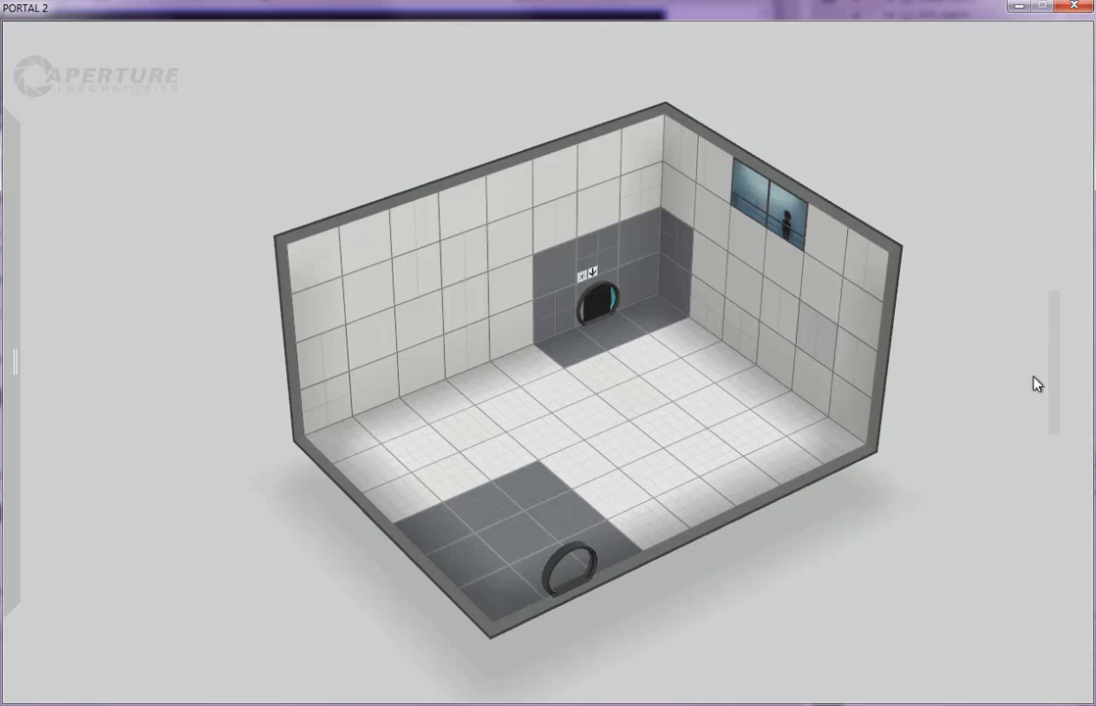
pyautogui.scroll(3, 1056, 359)
pyautogui.scroll(-8, 1054, 358)
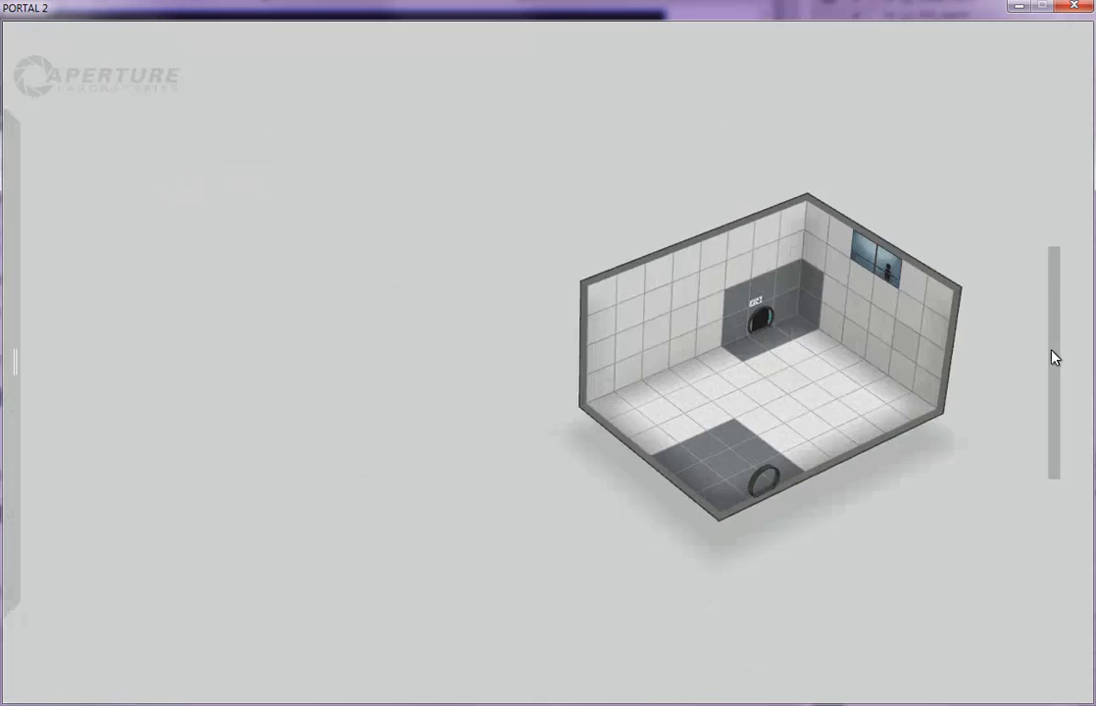
pyautogui.scroll(6, 1055, 358)
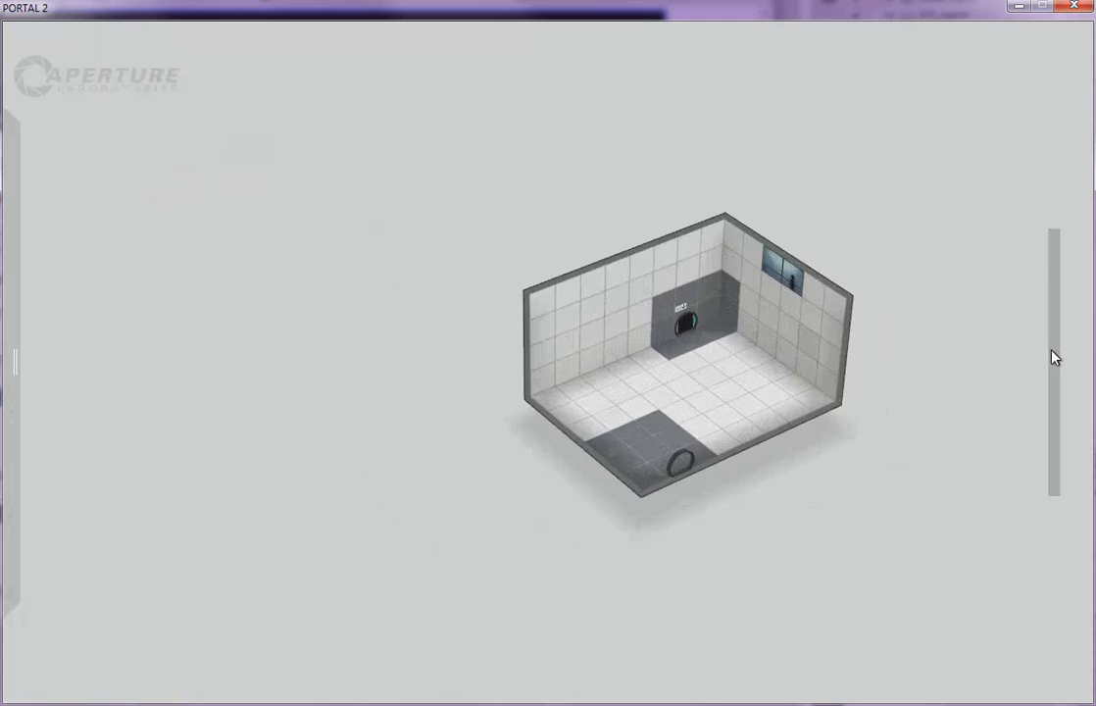
pyautogui.moveTo(841, 525); pyautogui.dragTo(807, 478)
pyautogui.moveTo(807, 478)
pyautogui.mouseDown(button='right')
pyautogui.moveTo(795, 469)
pyautogui.moveTo(791, 478)
pyautogui.mouseUp(button='right')
pyautogui.moveTo(795, 490); pyautogui.dragTo(818, 521)
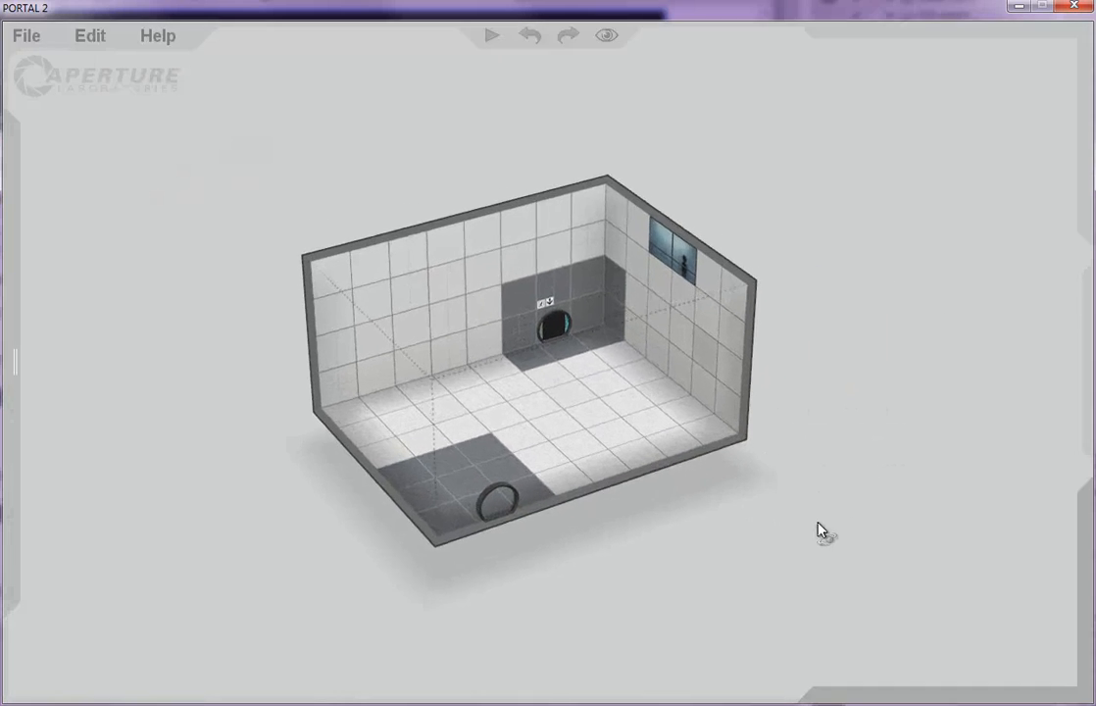
# - Select the entire end wall opposite the observation window and pull it outward about seven tiles to lengthen the room
pyautogui.moveTo(618, 621); pyautogui.dragTo(425, 613)
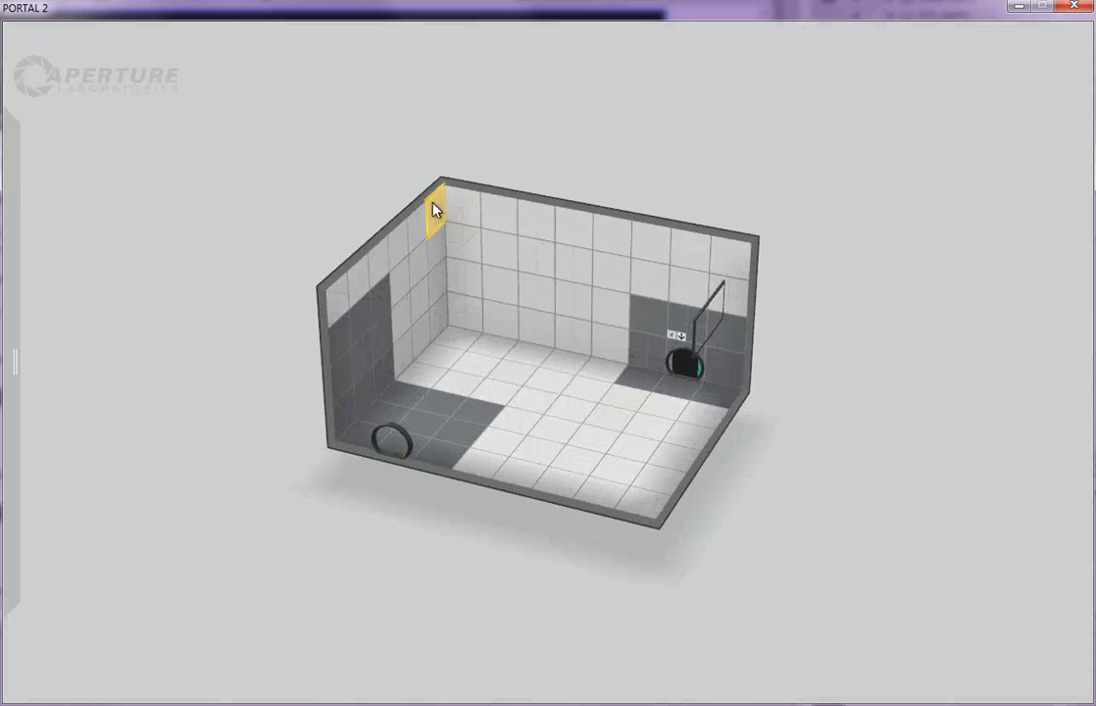
pyautogui.keyDown('shift'); pyautogui.click(344, 414); pyautogui.keyUp('shift')
pyautogui.moveTo(336, 420); pyautogui.dragTo(73, 357)
pyautogui.moveTo(873, 537); pyautogui.dragTo(813, 529, button='right')
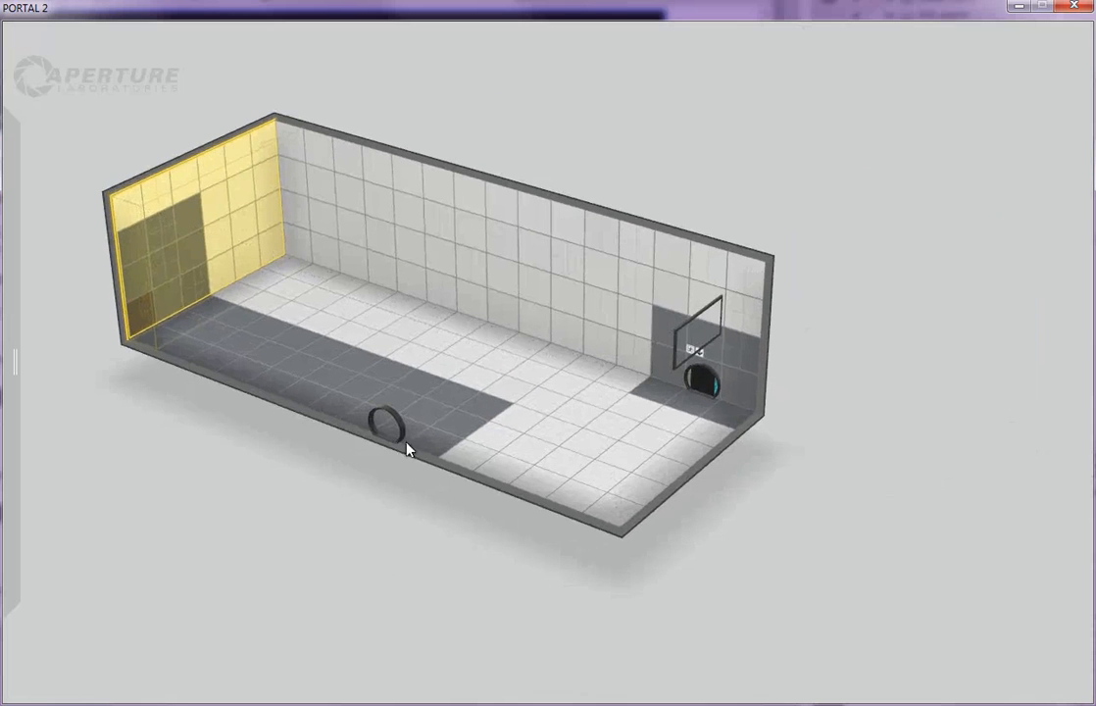
# - Pull the entry door's wall tile outward into a short corridor and push it back flush with the wall
pyautogui.click(386, 425)
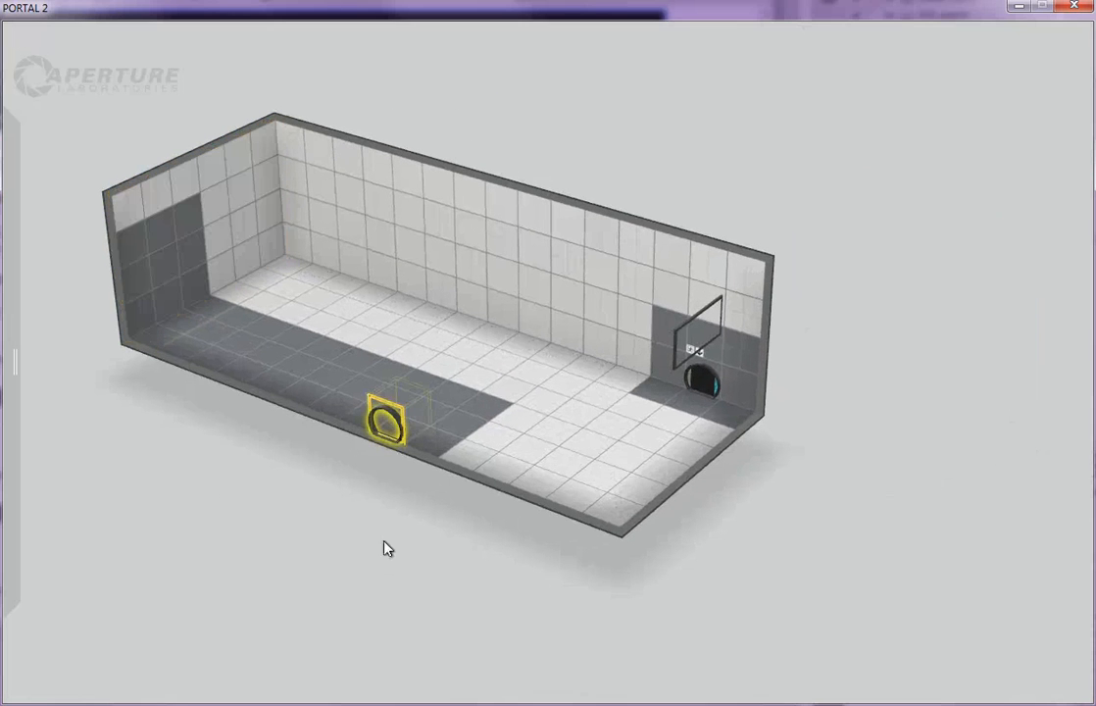
pyautogui.moveTo(402, 431); pyautogui.dragTo(382, 546)
pyautogui.moveTo(379, 539); pyautogui.dragTo(486, 546, button='right')
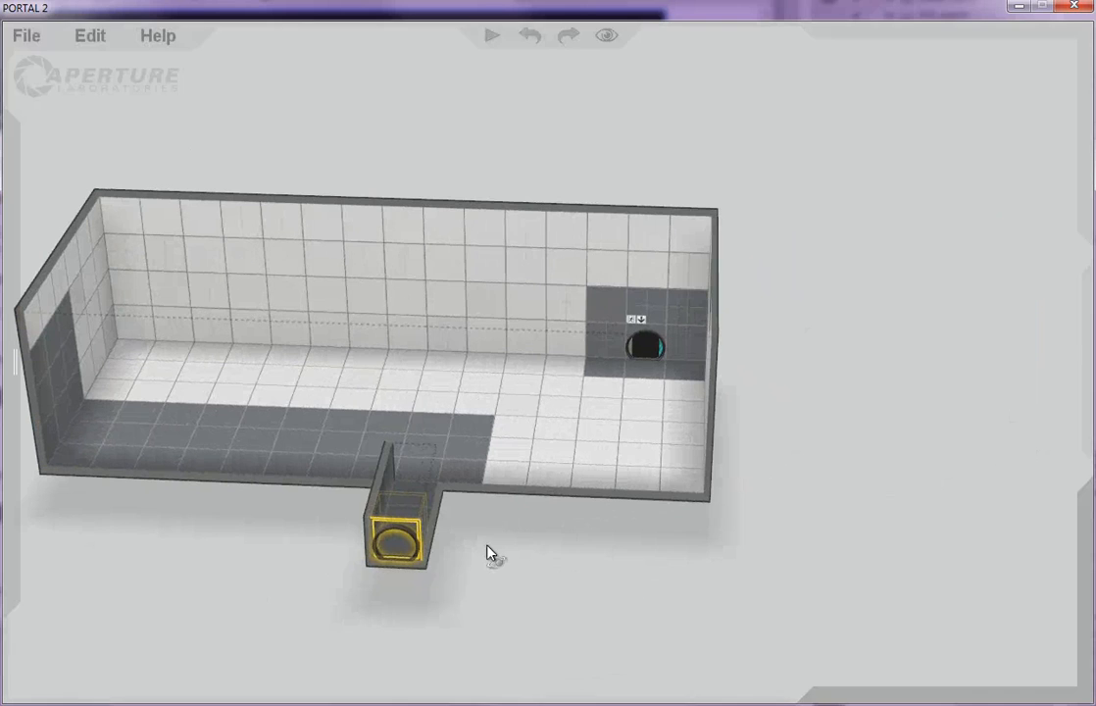
pyautogui.moveTo(487, 546); pyautogui.dragTo(420, 504)
pyautogui.moveTo(371, 580); pyautogui.dragTo(435, 548, button='right')
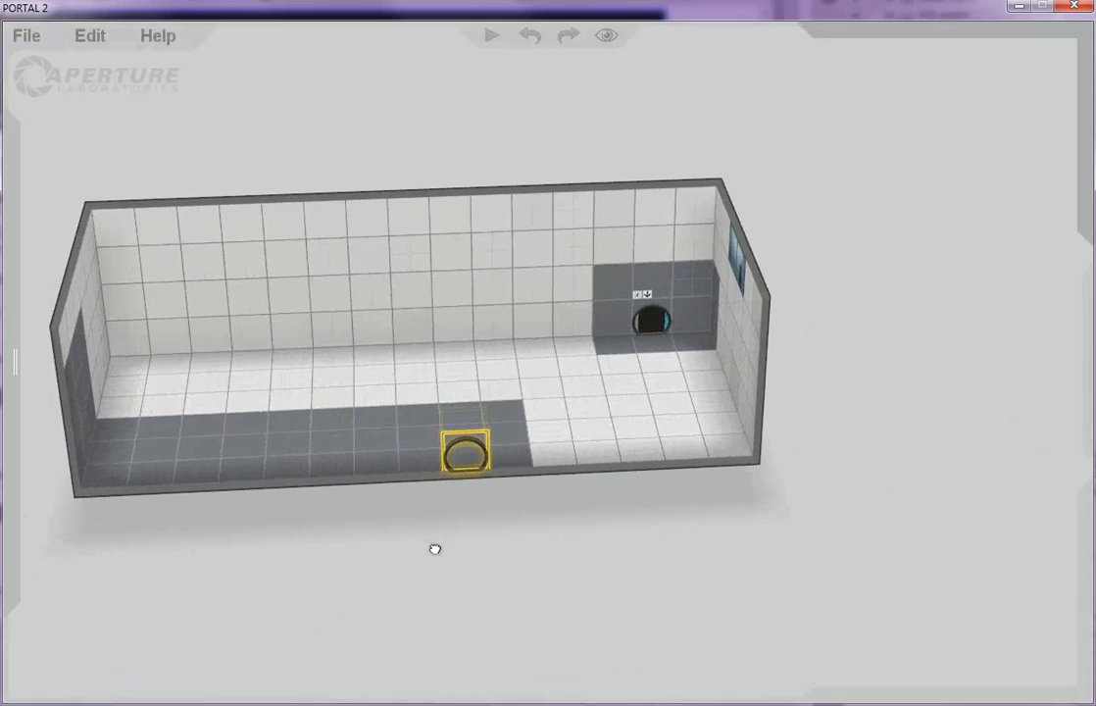
# - Move the entry door along its wall to the extended end of the room and raise it about two tiles
pyautogui.moveTo(490, 456)
pyautogui.mouseDown()
pyautogui.moveTo(489, 419)
pyautogui.moveTo(492, 464)
pyautogui.mouseUp()
pyautogui.click(471, 457)
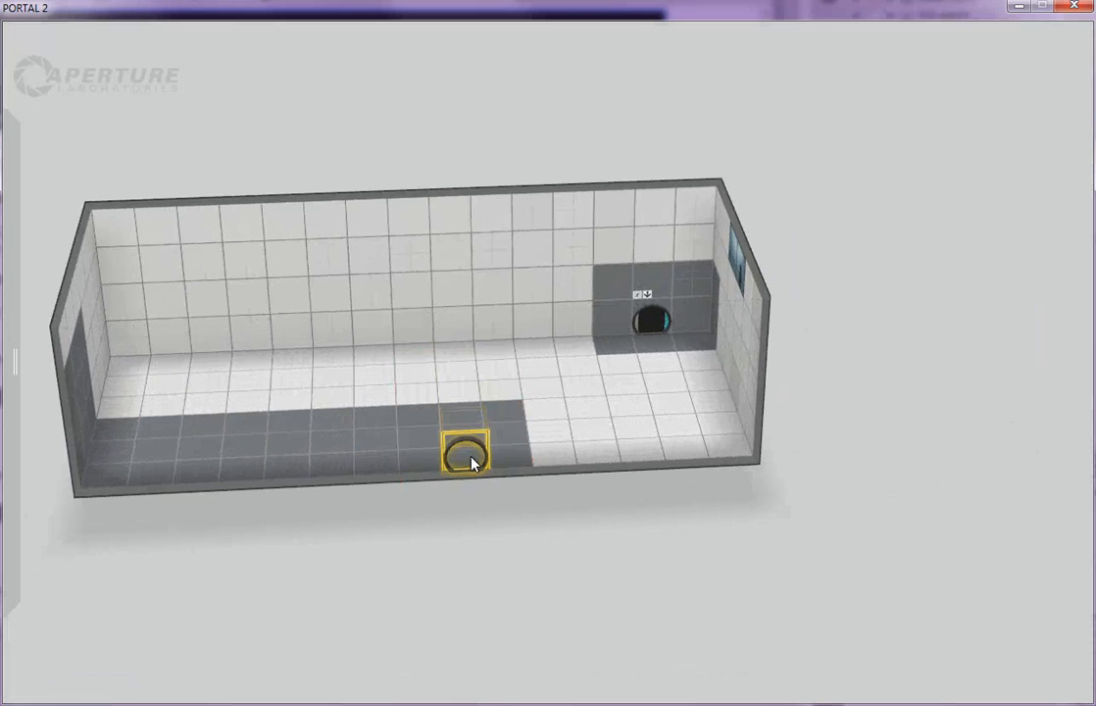
pyautogui.moveTo(451, 458); pyautogui.dragTo(151, 469)
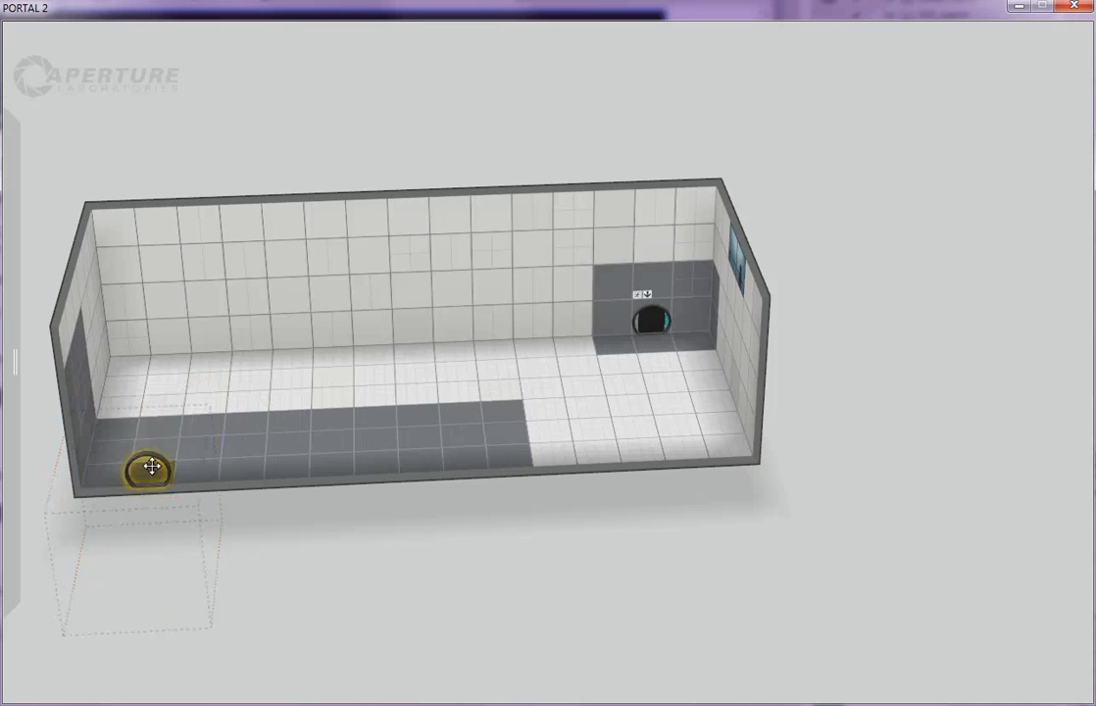
pyautogui.moveTo(990, 393); pyautogui.dragTo(497, 422, button='right')
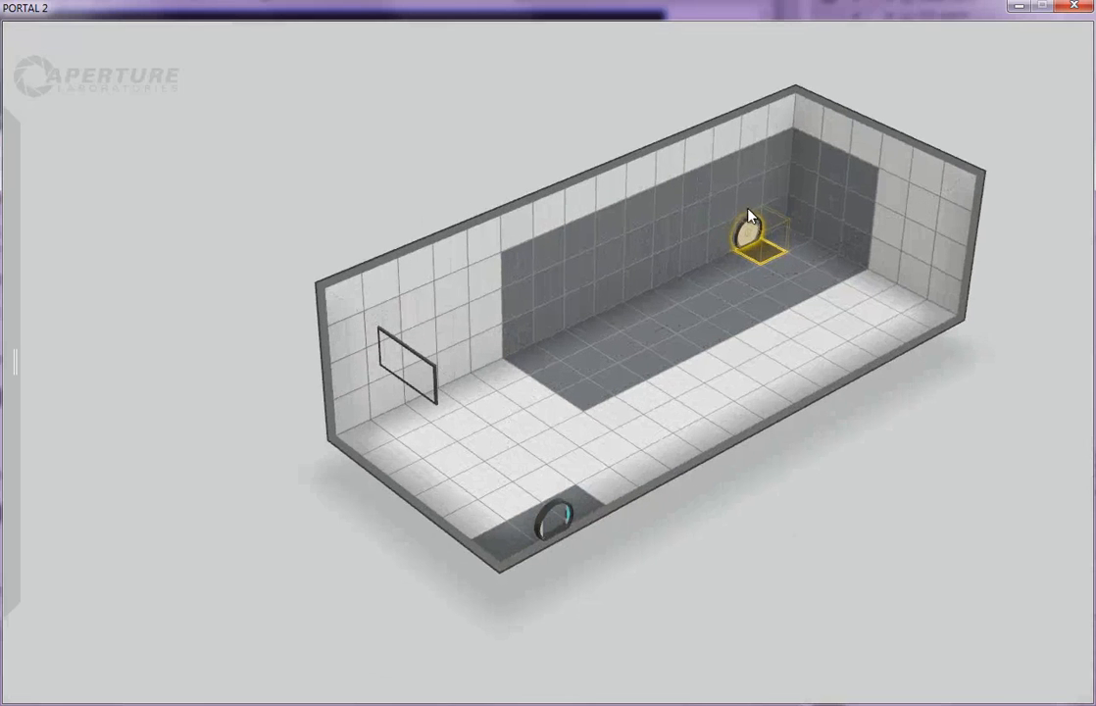
pyautogui.moveTo(753, 227); pyautogui.dragTo(750, 163)
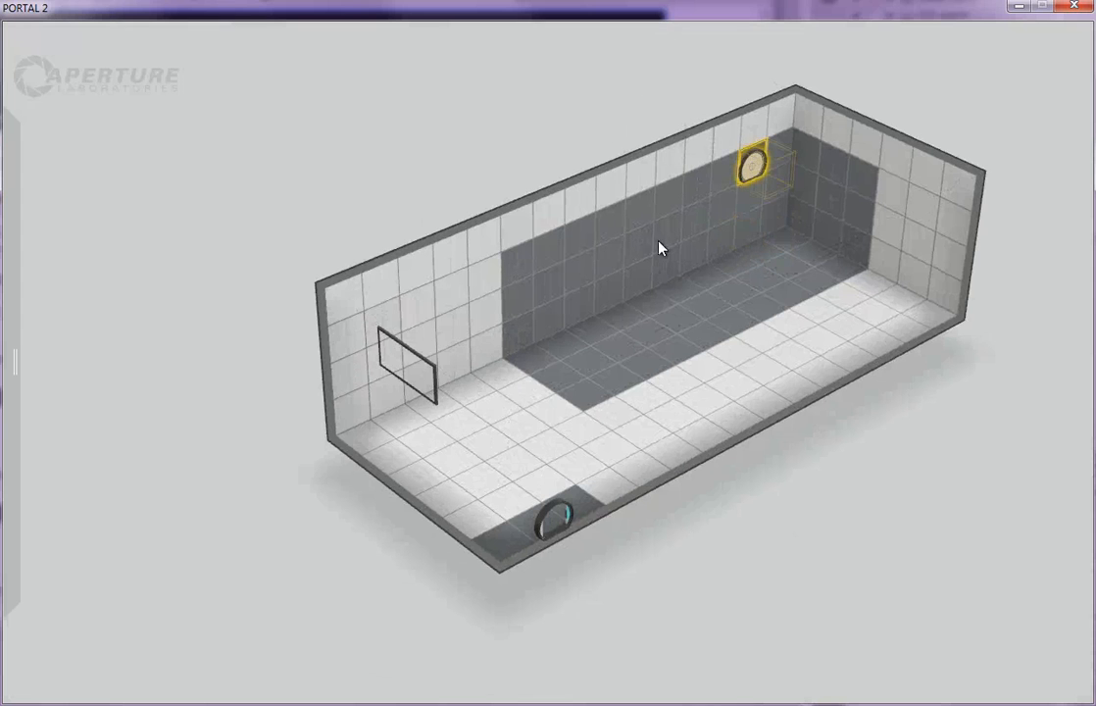
pyautogui.click(574, 108)
pyautogui.moveTo(484, 166); pyautogui.dragTo(357, 157, button='right')
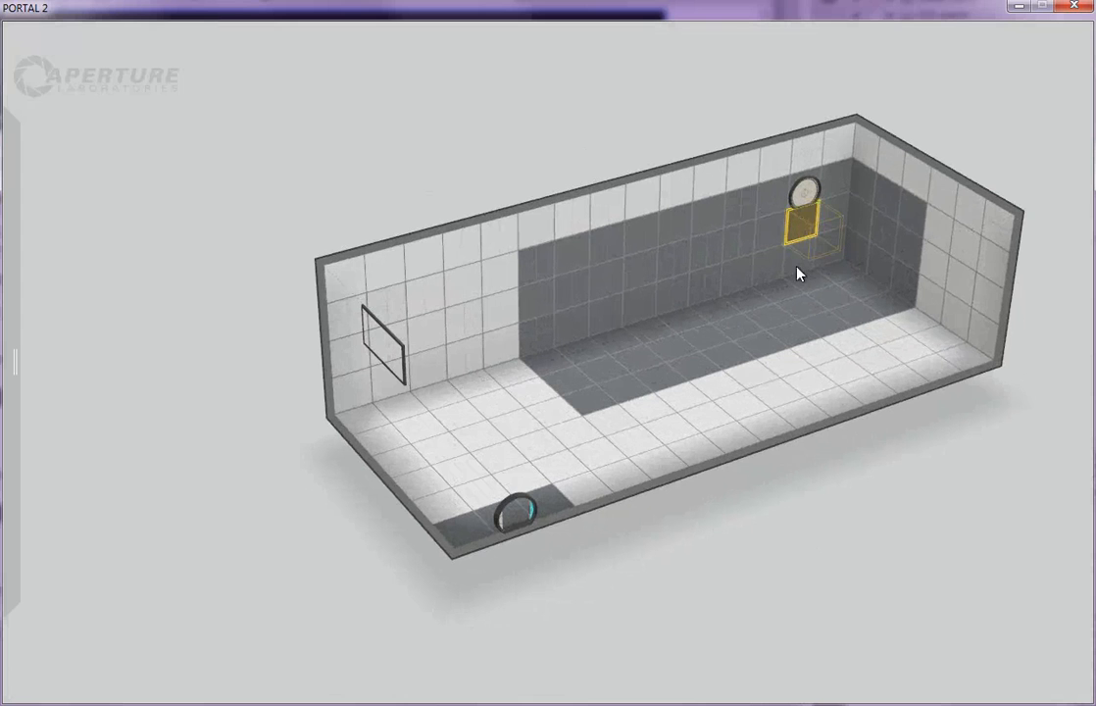
pyautogui.click(995, 125)
# - Raise the exit door one tile up its wall and return it to floor level
pyautogui.moveTo(669, 526); pyautogui.dragTo(803, 571, button='right')
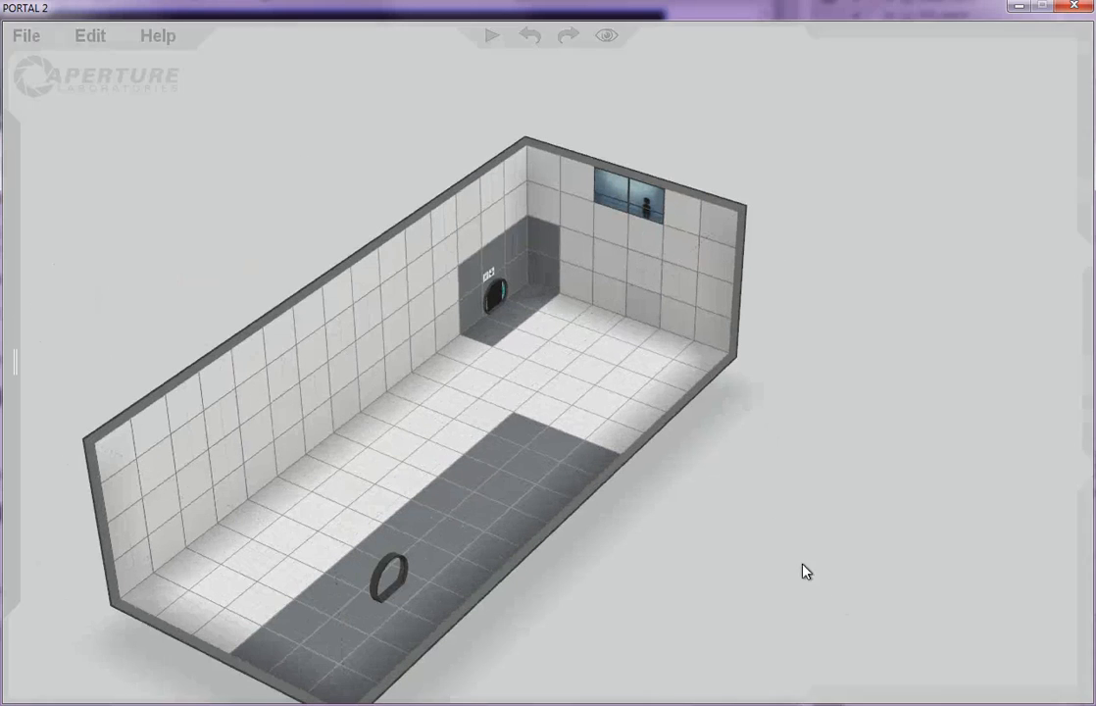
pyautogui.click(497, 296)
pyautogui.moveTo(497, 290); pyautogui.dragTo(629, 441, button='right')
pyautogui.moveTo(585, 297); pyautogui.dragTo(583, 243)
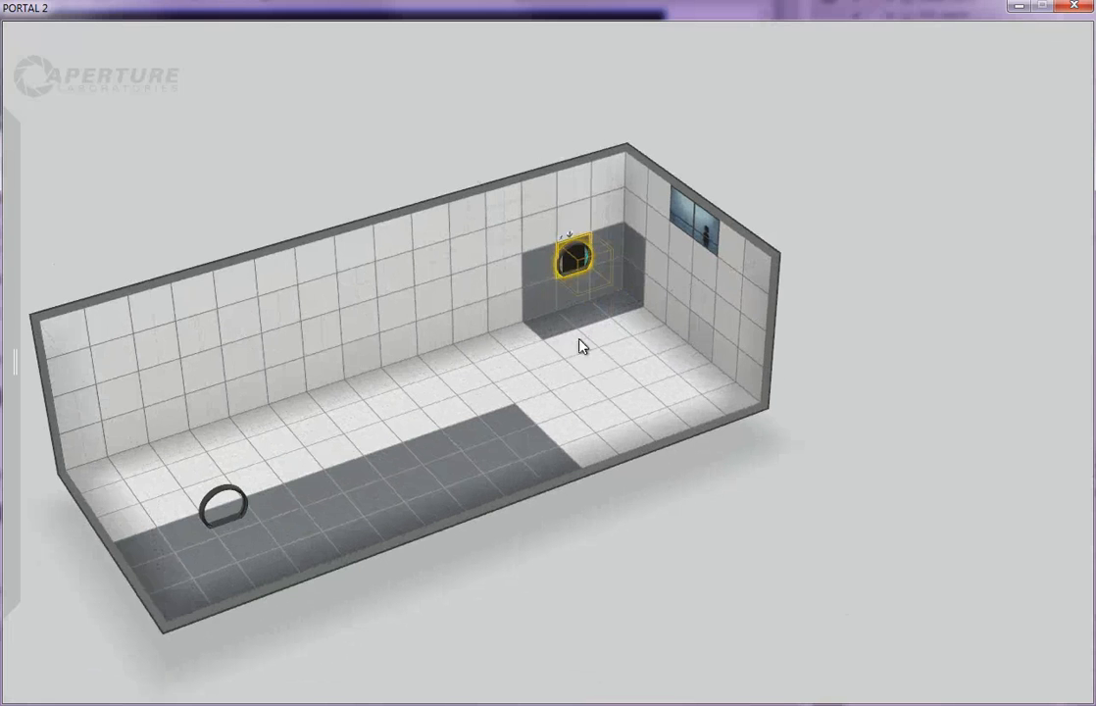
pyautogui.moveTo(903, 552); pyautogui.dragTo(875, 517, button='right')
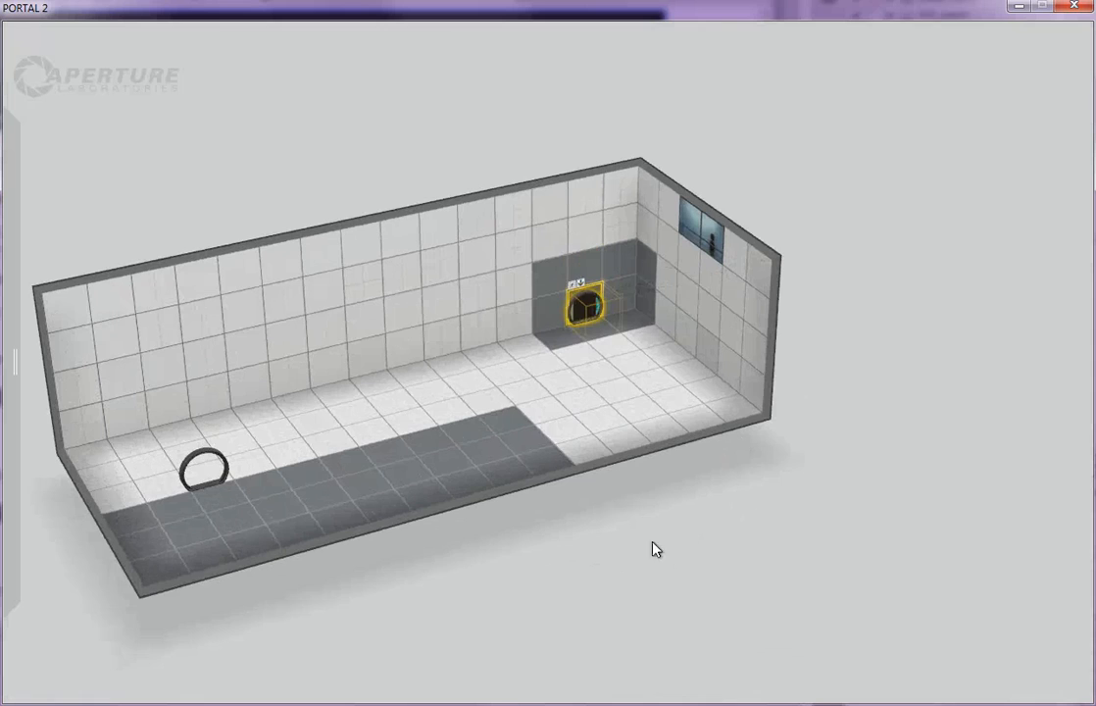
# - Pull the exit door's wall tile outward so the door sits at the end of a narrow corridor
pyautogui.moveTo(652, 543); pyautogui.dragTo(827, 565, button='right')
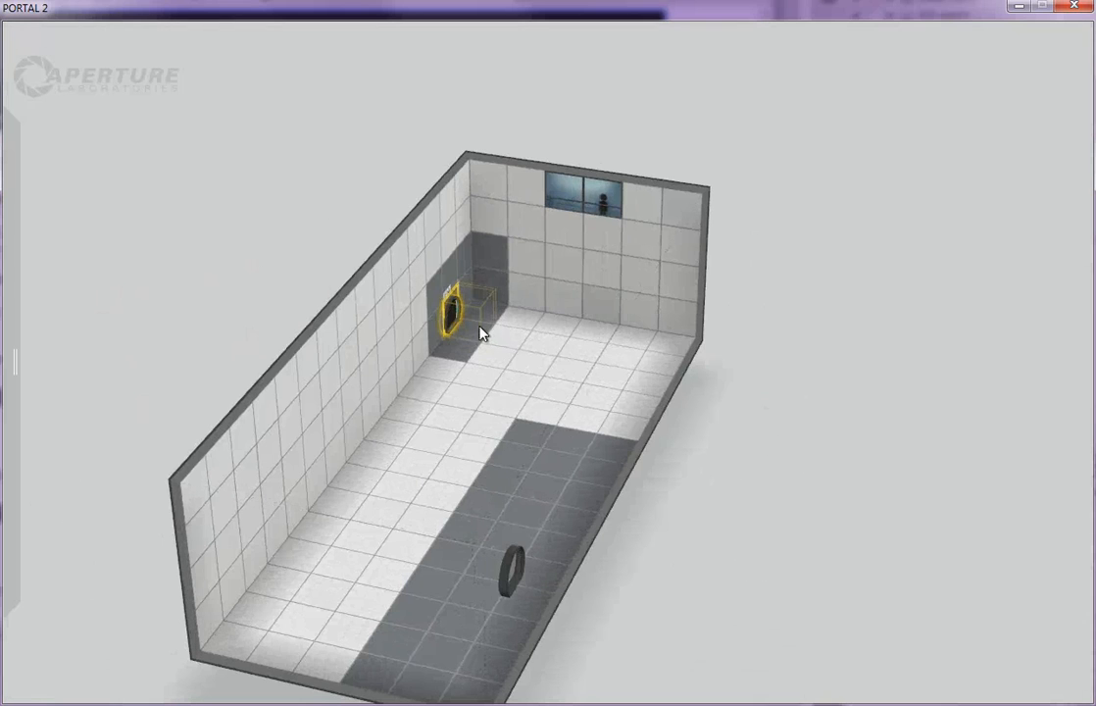
pyautogui.click(446, 319)
pyautogui.moveTo(444, 321); pyautogui.dragTo(336, 317)
pyautogui.moveTo(868, 406); pyautogui.dragTo(710, 366, button='right')
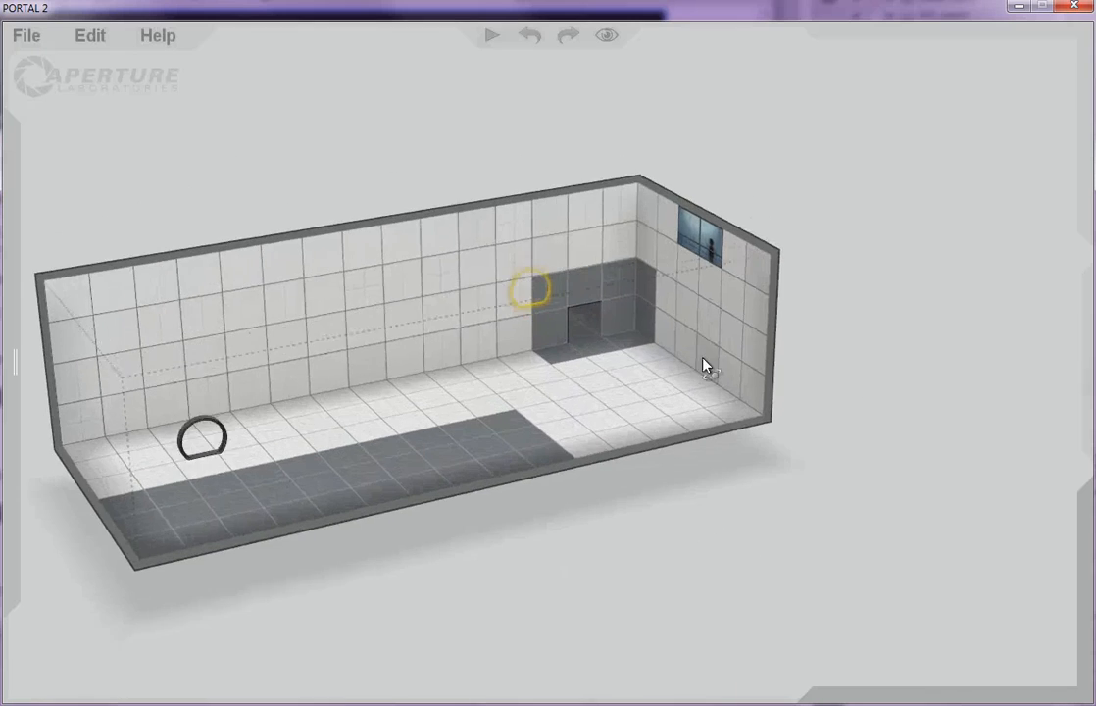
# - Move the entry door along its wall to floor level near the observation-window end of the dark panels
pyautogui.scroll(3, 697, 371)
pyautogui.moveTo(917, 299); pyautogui.dragTo(899, 271, button='right')
pyautogui.scroll(-3, 898, 271)
pyautogui.scroll(-3, 902, 278)
pyautogui.moveTo(819, 380); pyautogui.dragTo(846, 450, button='right')
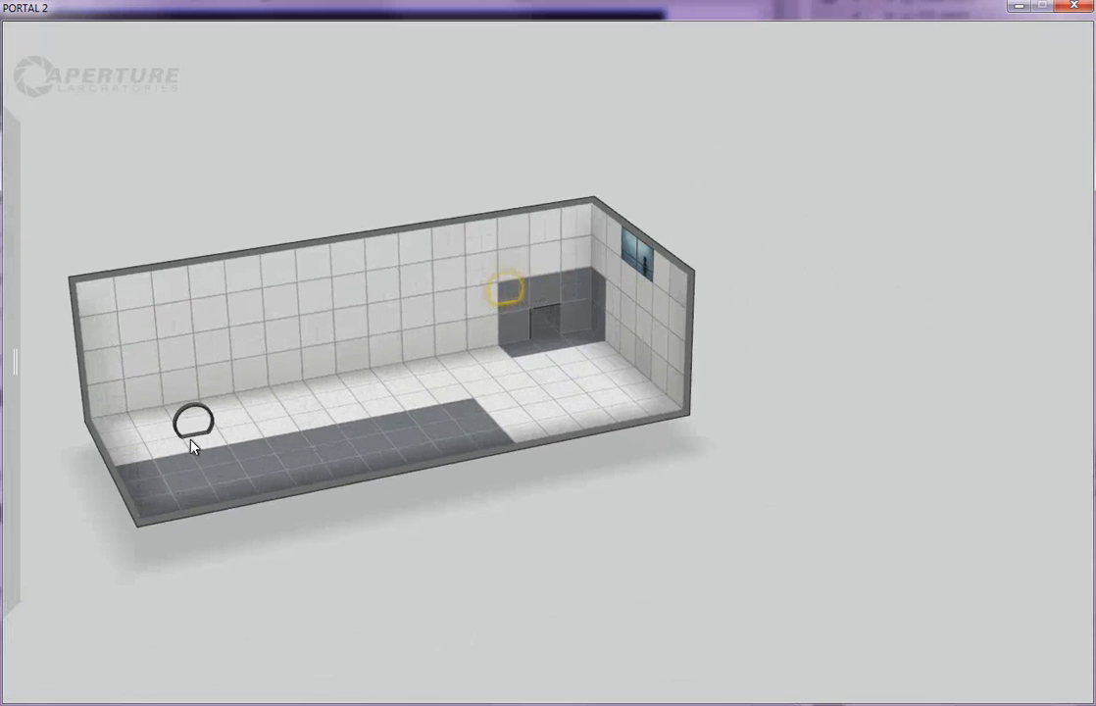
pyautogui.moveTo(600, 525); pyautogui.dragTo(270, 278, button='right')
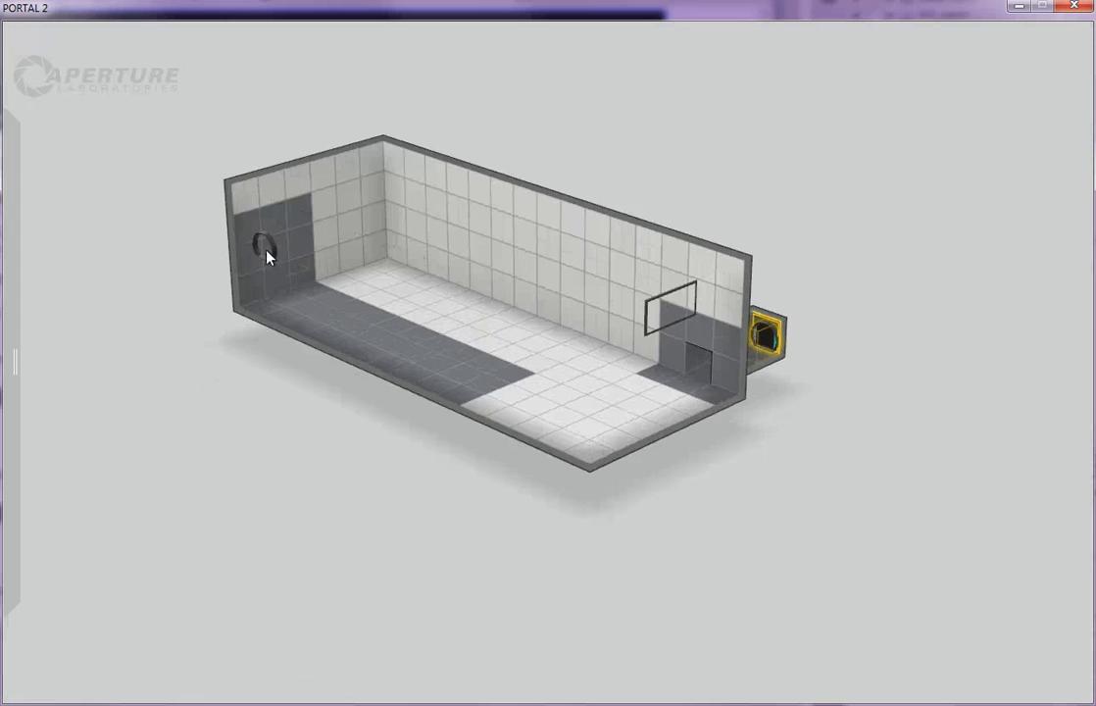
pyautogui.click(267, 253)
pyautogui.moveTo(264, 257); pyautogui.dragTo(271, 305)
pyautogui.moveTo(1039, 208); pyautogui.dragTo(875, 412, button='middle')
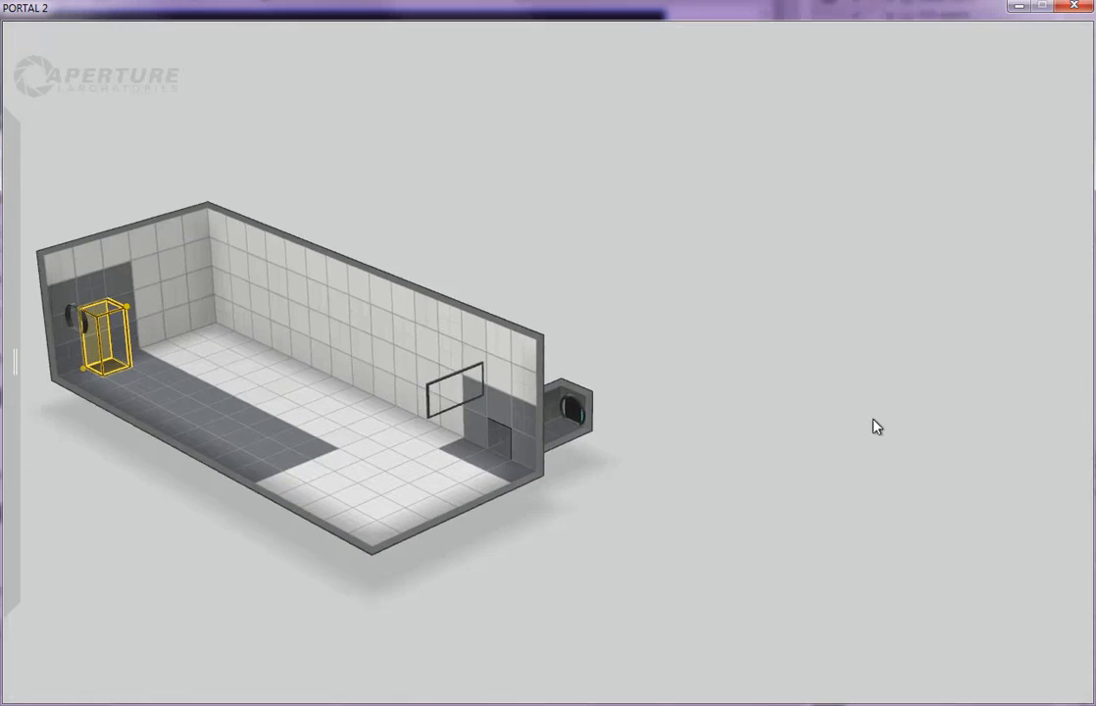
pyautogui.moveTo(872, 416); pyautogui.dragTo(569, 432, button='right')
pyautogui.click(833, 439)
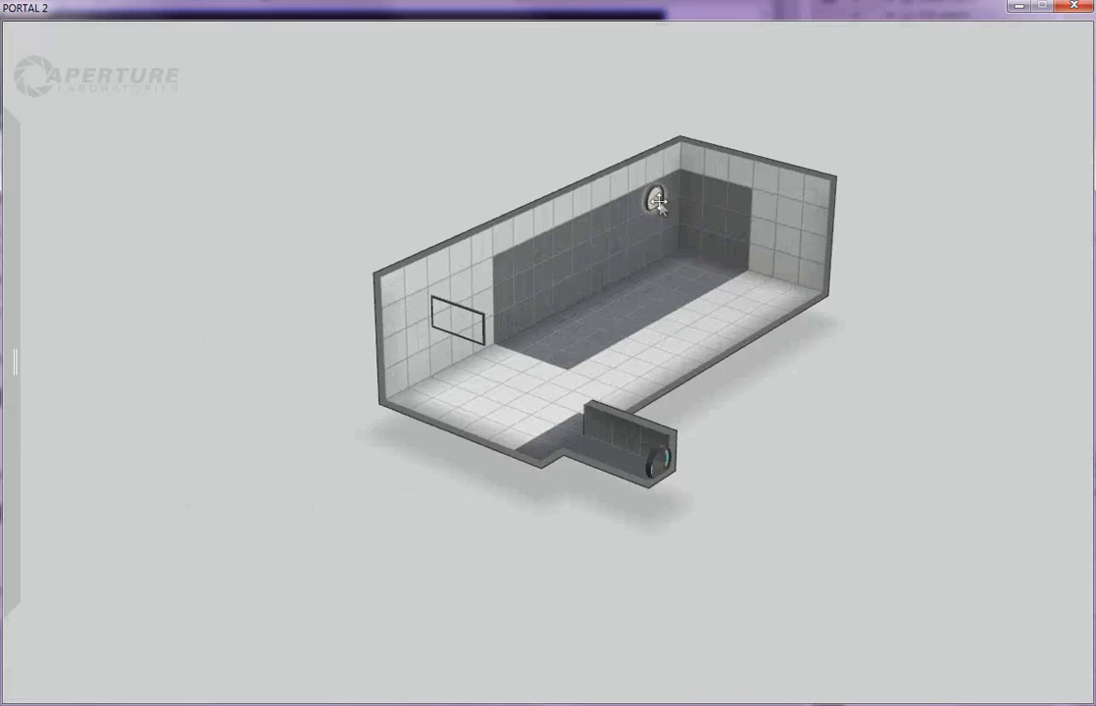
pyautogui.moveTo(654, 196); pyautogui.dragTo(522, 311)
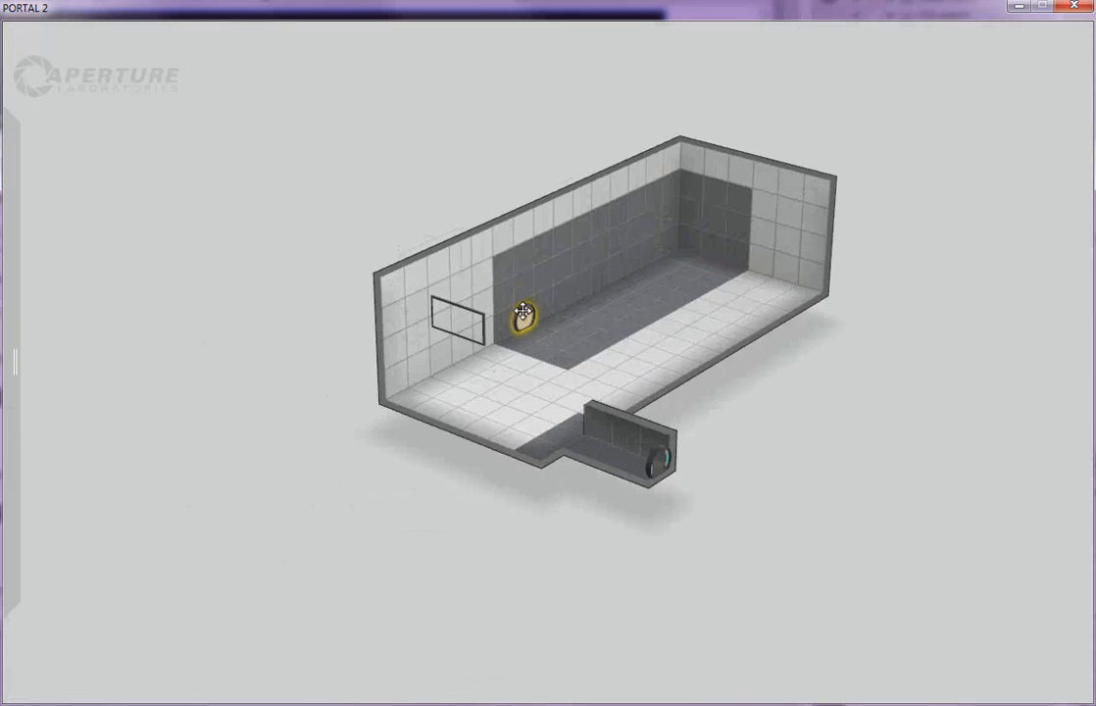
# - Move the far end wall inward to shorten the room to eight tiles long
pyautogui.click(807, 275)
pyautogui.moveTo(797, 287); pyautogui.dragTo(691, 380)
pyautogui.moveTo(659, 410); pyautogui.dragTo(687, 535, button='right')
pyautogui.scroll(2, 714, 559)
pyautogui.moveTo(681, 531); pyautogui.dragTo(875, 471, button='middle')
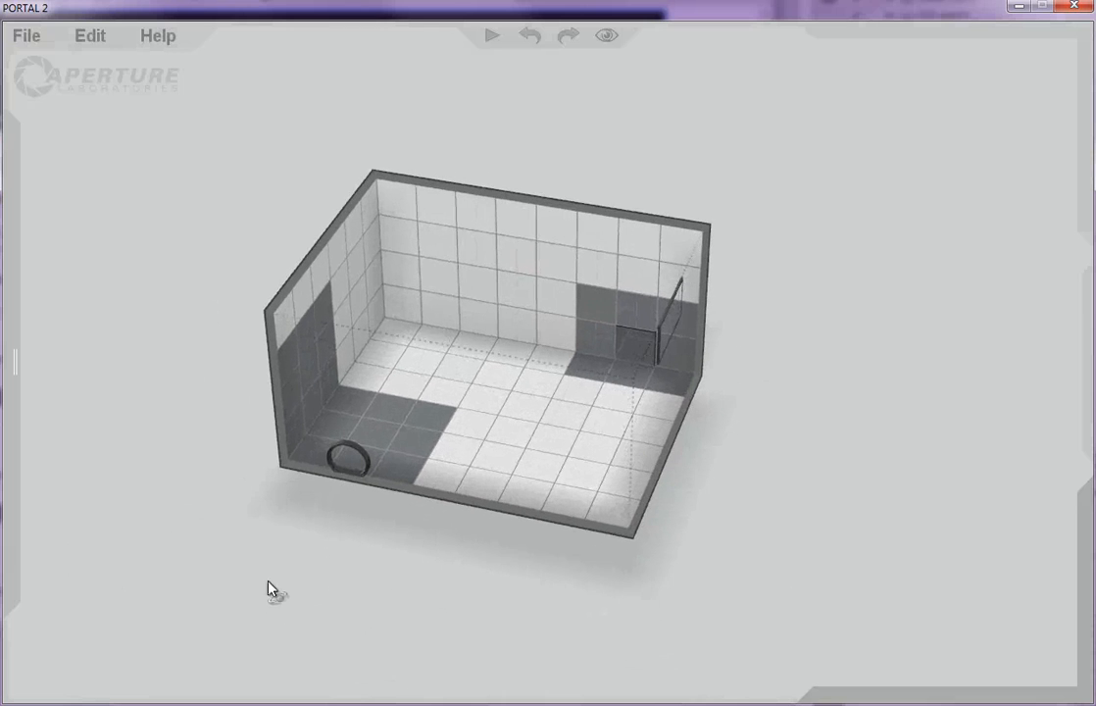
# - Lower a two-tile-wide strip of floor spanning the room between the two door areas to form a deep trench
pyautogui.moveTo(331, 588); pyautogui.dragTo(388, 542)
pyautogui.moveTo(680, 606); pyautogui.dragTo(665, 604)
pyautogui.moveTo(667, 612); pyautogui.dragTo(564, 420, button='right')
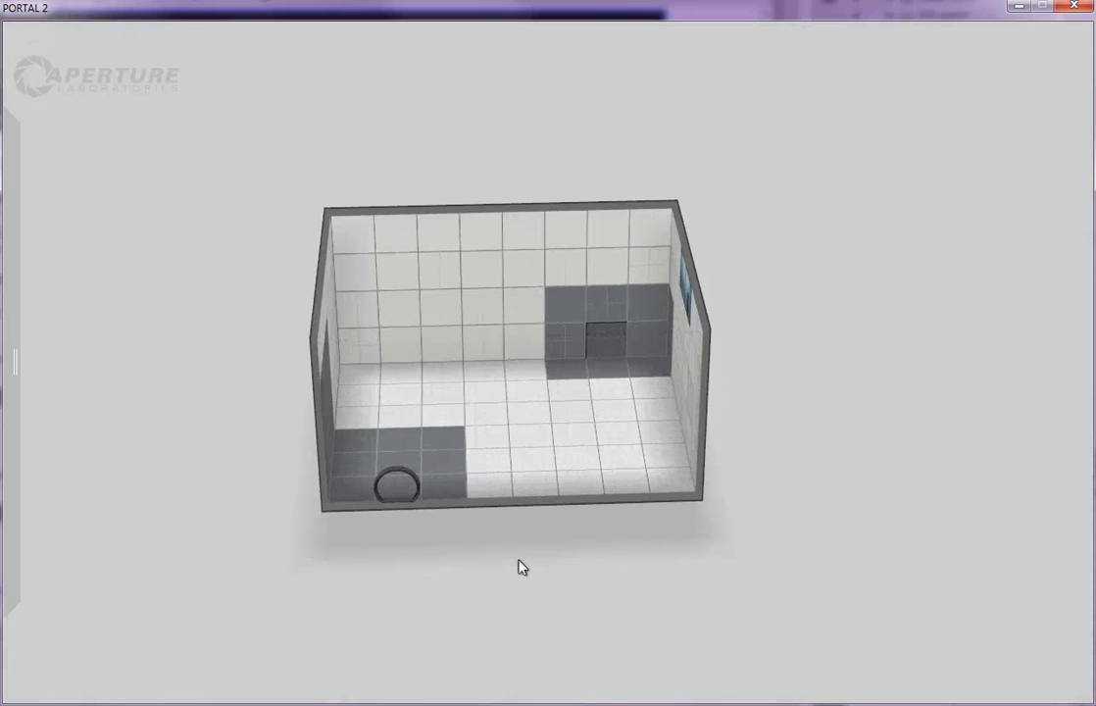
pyautogui.moveTo(523, 523); pyautogui.dragTo(564, 569)
pyautogui.moveTo(490, 554); pyautogui.dragTo(522, 476)
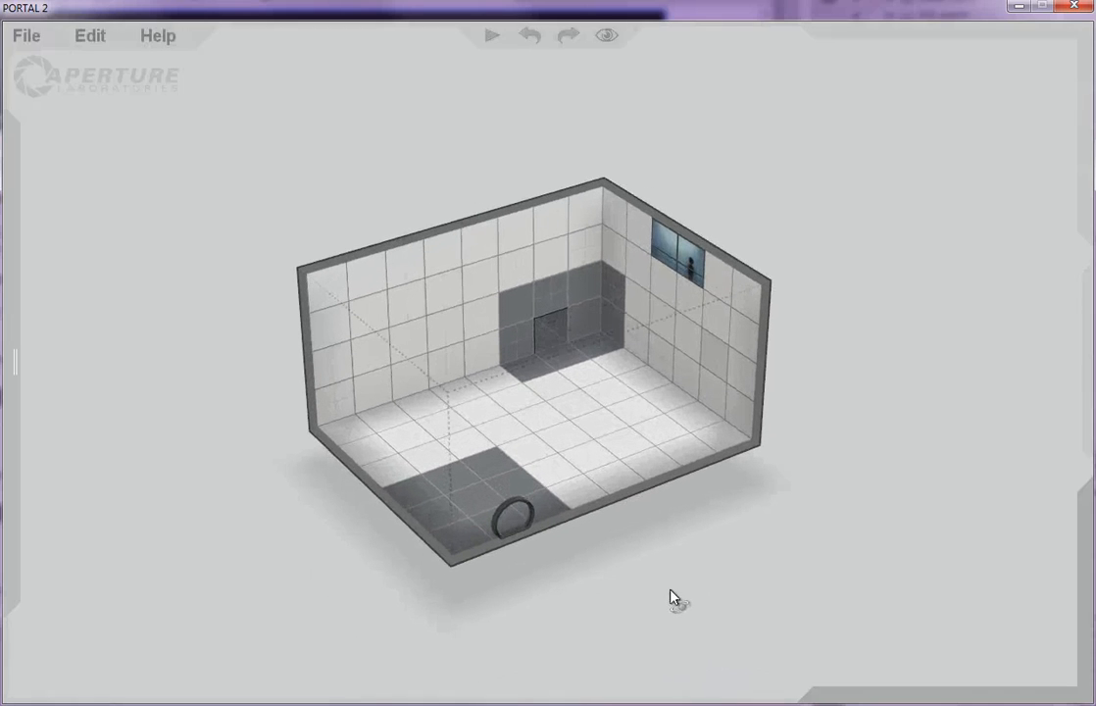
pyautogui.click(499, 372)
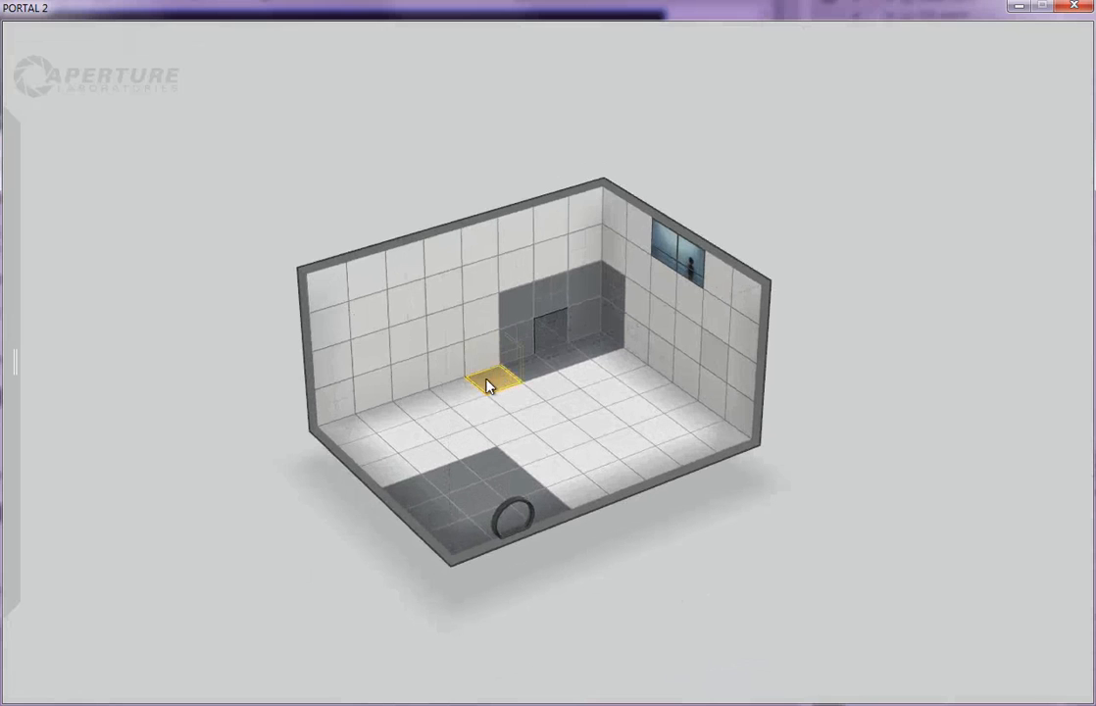
pyautogui.keyDown('shift'); pyautogui.click(452, 391); pyautogui.keyUp('shift')
pyautogui.keyDown('shift'); pyautogui.click(587, 484); pyautogui.keyUp('shift')
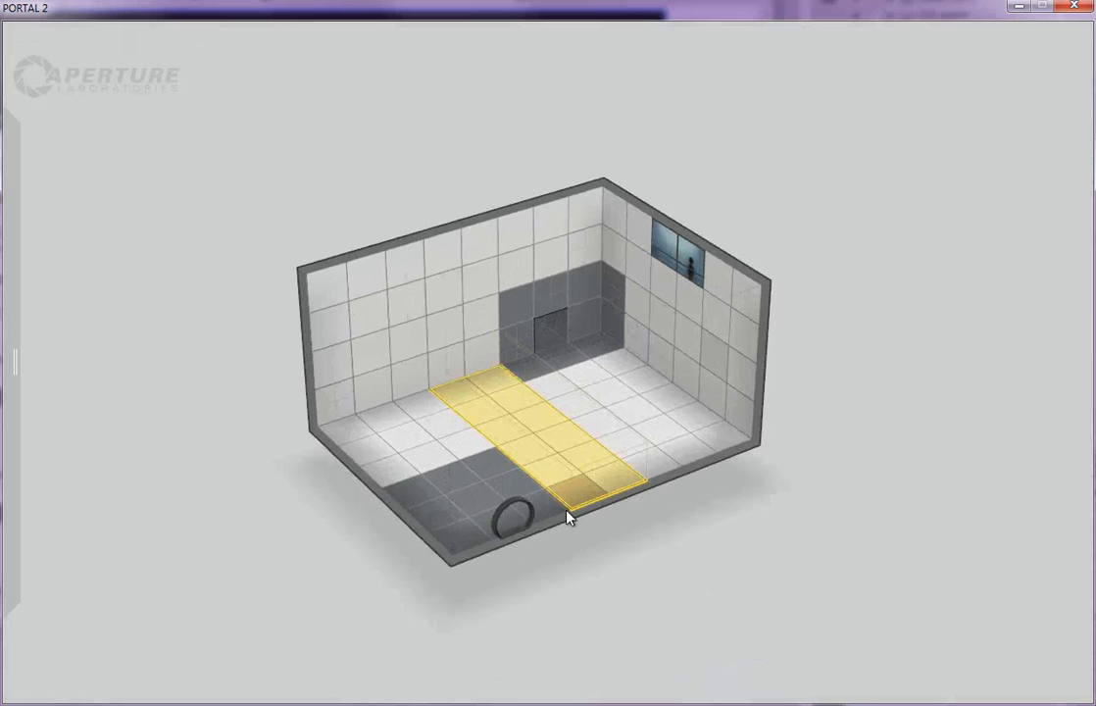
pyautogui.moveTo(560, 506); pyautogui.dragTo(579, 603)
pyautogui.moveTo(739, 554); pyautogui.dragTo(603, 524)
pyautogui.moveTo(660, 551); pyautogui.dragTo(711, 530)
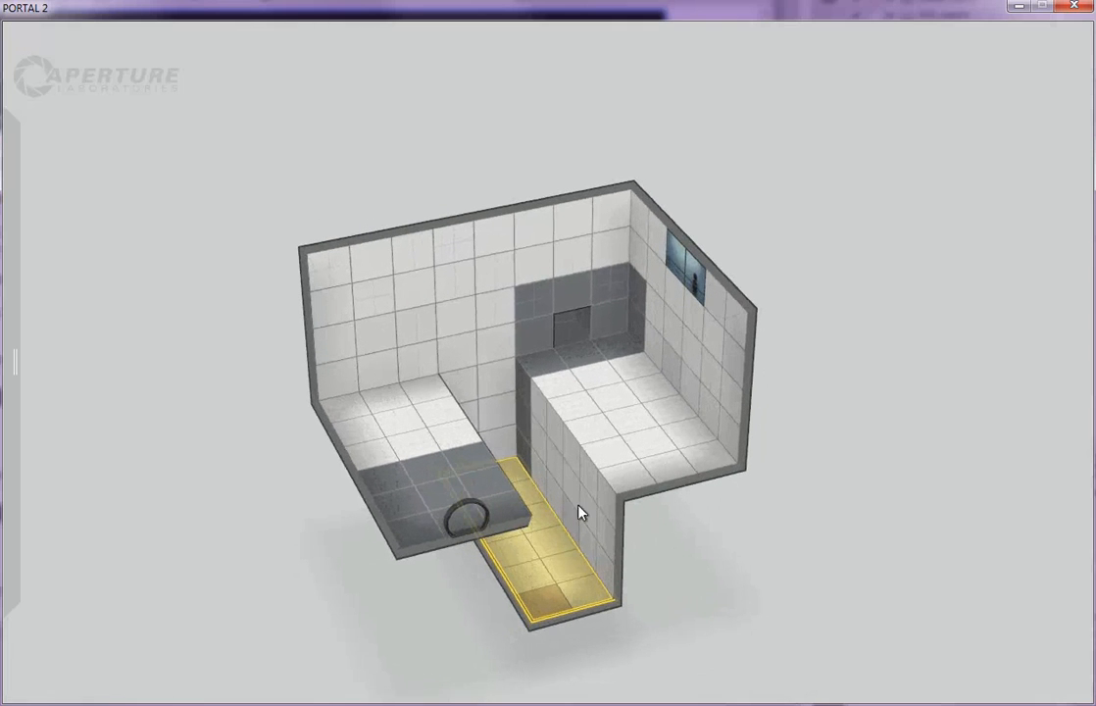
pyautogui.moveTo(757, 581); pyautogui.dragTo(759, 551)
# - Add deadly goo to the lowered trench so it covers the whole bottom
pyautogui.moveTo(14, 311)
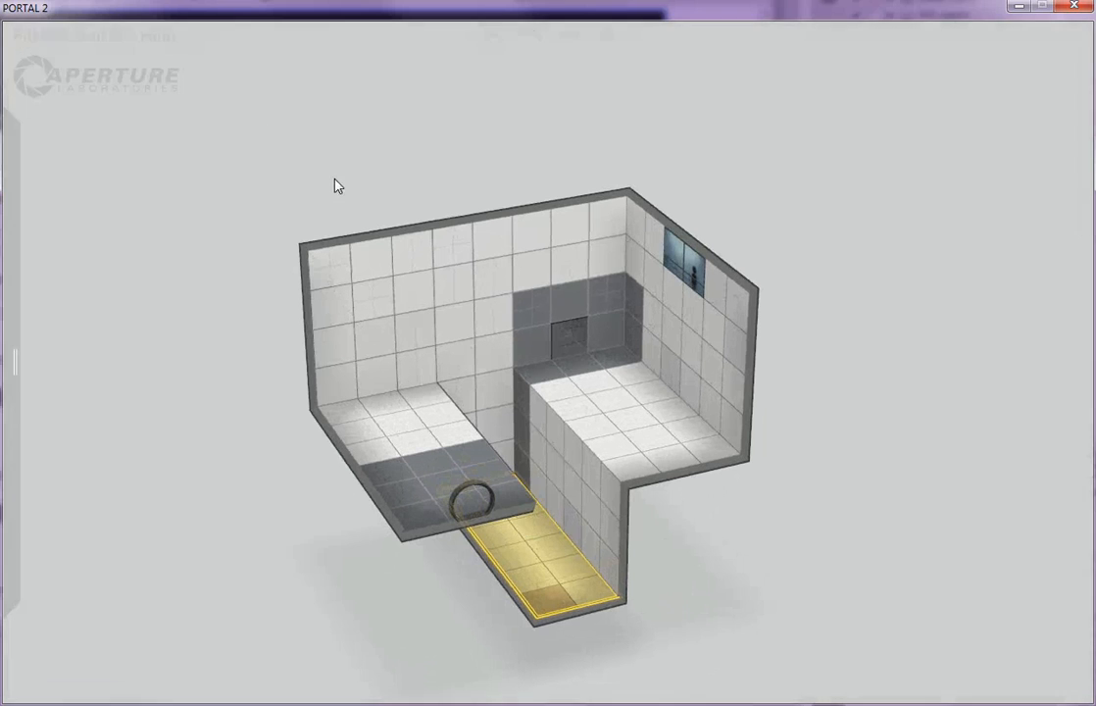
pyautogui.moveTo(19, 370)
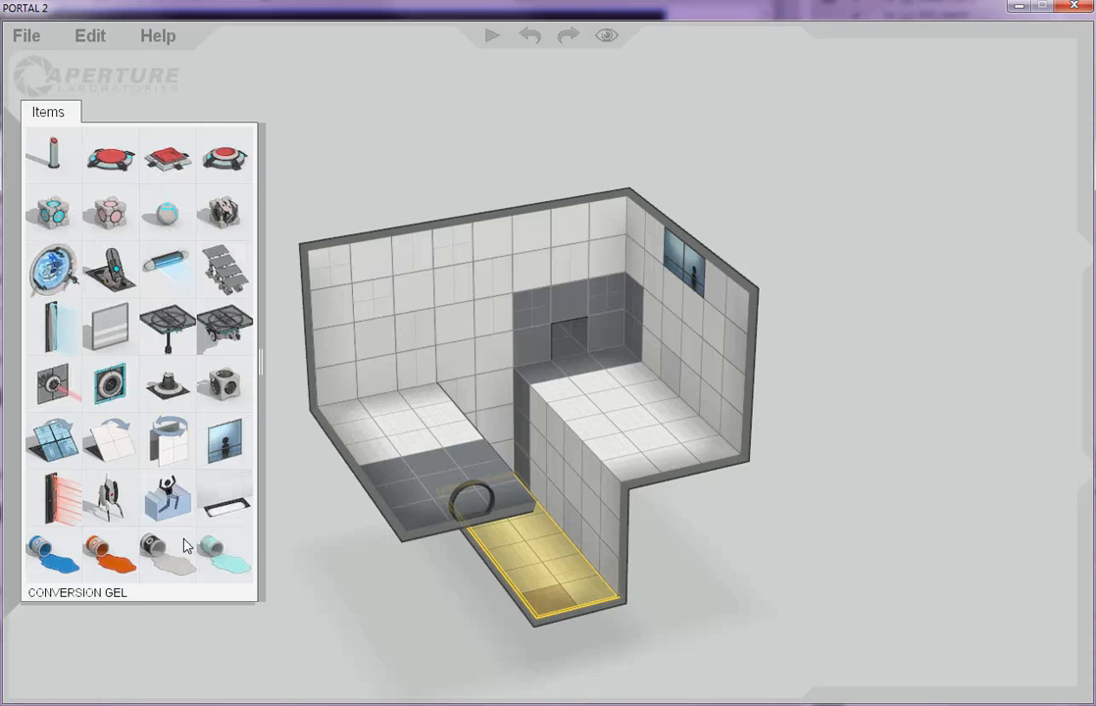
pyautogui.moveTo(168, 503)
pyautogui.mouseDown()
pyautogui.moveTo(588, 686)
pyautogui.moveTo(580, 608)
pyautogui.moveTo(605, 439)
pyautogui.mouseUp()
pyautogui.moveTo(595, 347)
pyautogui.mouseDown()
pyautogui.moveTo(574, 227)
pyautogui.moveTo(587, 557)
pyautogui.moveTo(584, 381)
pyautogui.moveTo(582, 524)
pyautogui.moveTo(585, 511)
pyautogui.mouseUp()
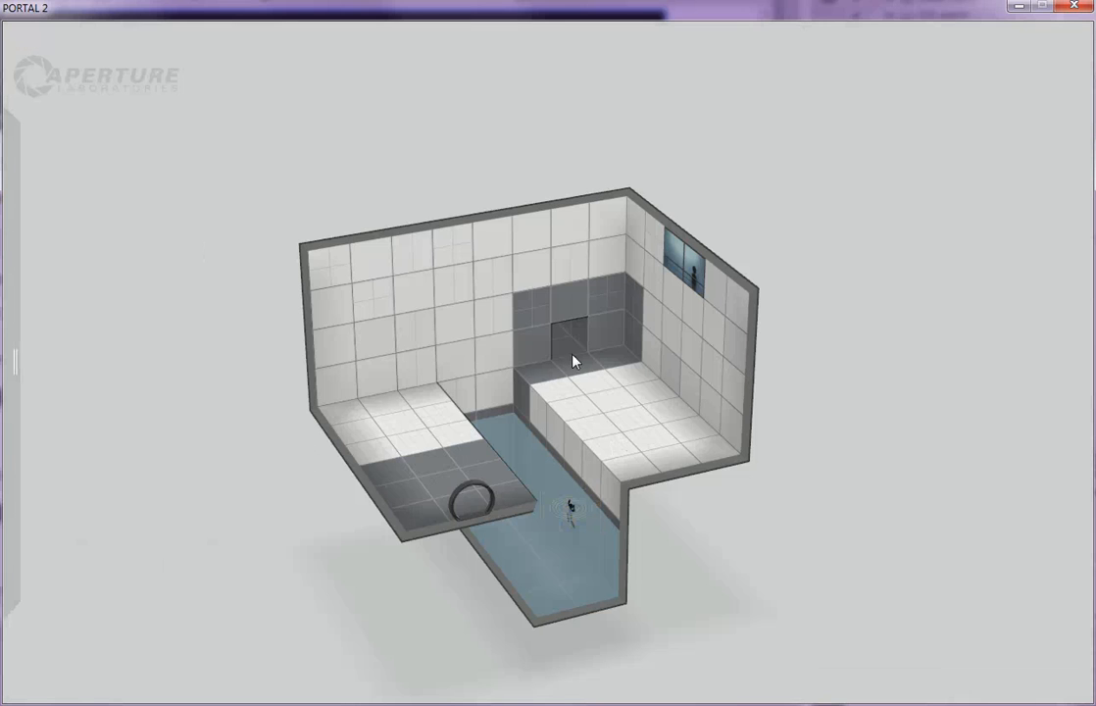
# - Place a turret on the middle white floor tile against the wall opposite the entry door, facing that door
pyautogui.click(585, 269)
pyautogui.moveTo(863, 613); pyautogui.dragTo(771, 532)
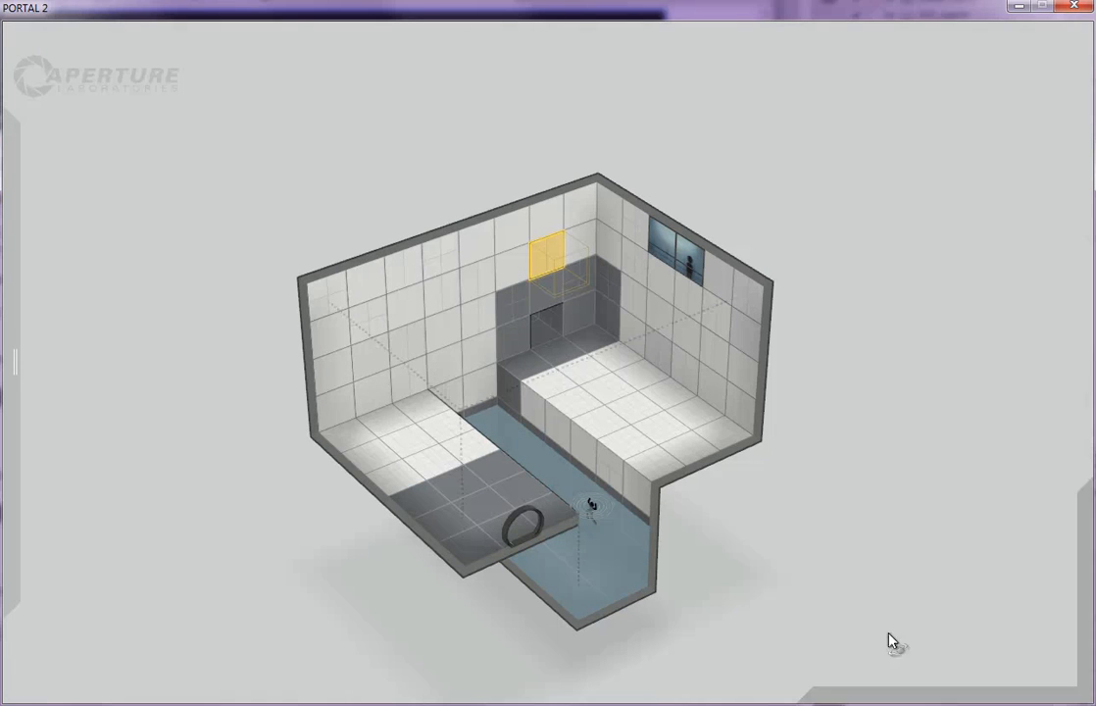
pyautogui.moveTo(892, 639); pyautogui.dragTo(614, 640)
pyautogui.moveTo(272, 560); pyautogui.dragTo(525, 578)
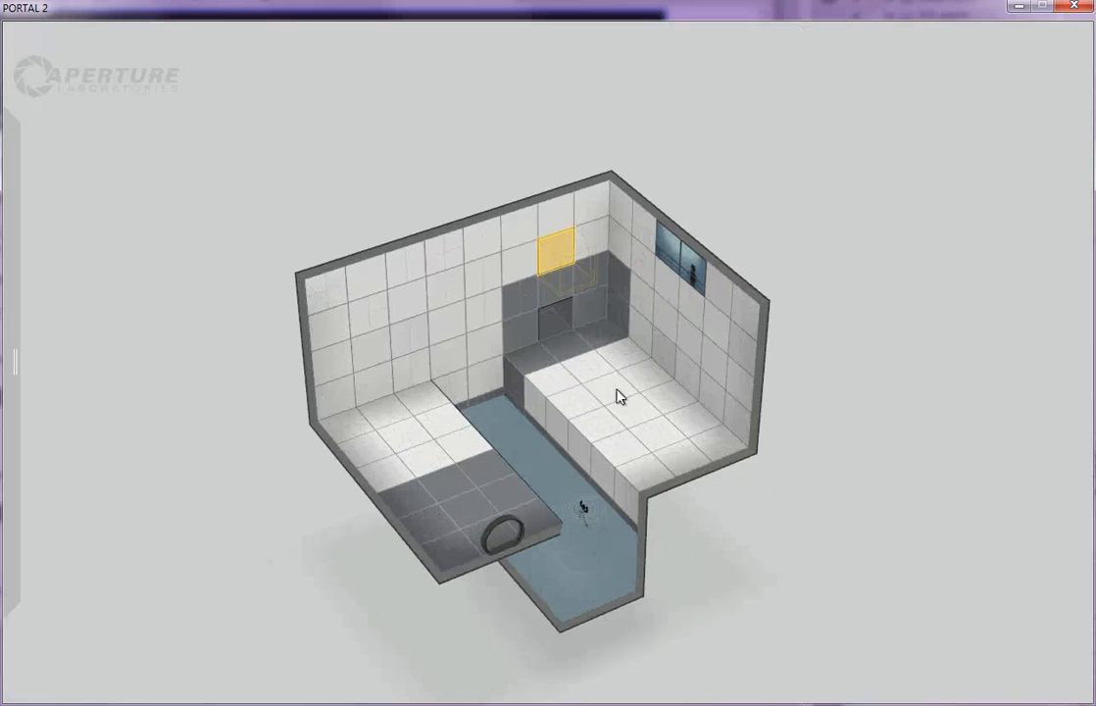
pyautogui.moveTo(340, 573); pyautogui.dragTo(183, 545, button='right')
pyautogui.moveTo(812, 613); pyautogui.dragTo(792, 679, button='right')
pyautogui.moveTo(885, 593); pyautogui.dragTo(850, 619, button='right')
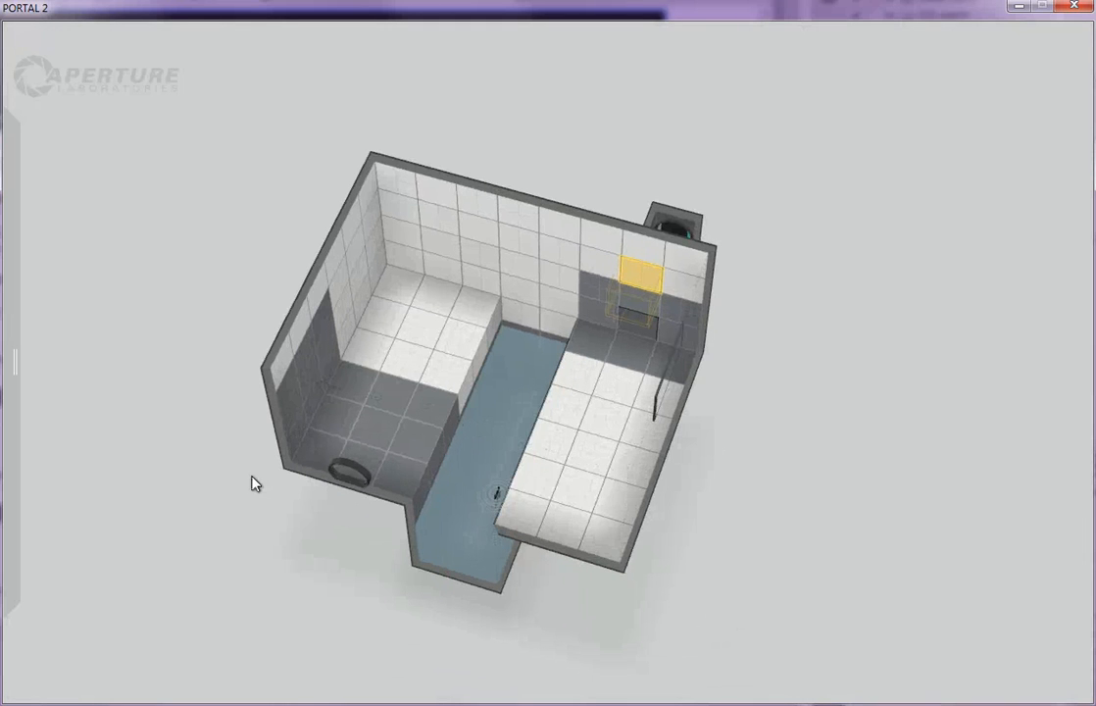
pyautogui.moveTo(163, 469); pyautogui.dragTo(89, 420, button='right')
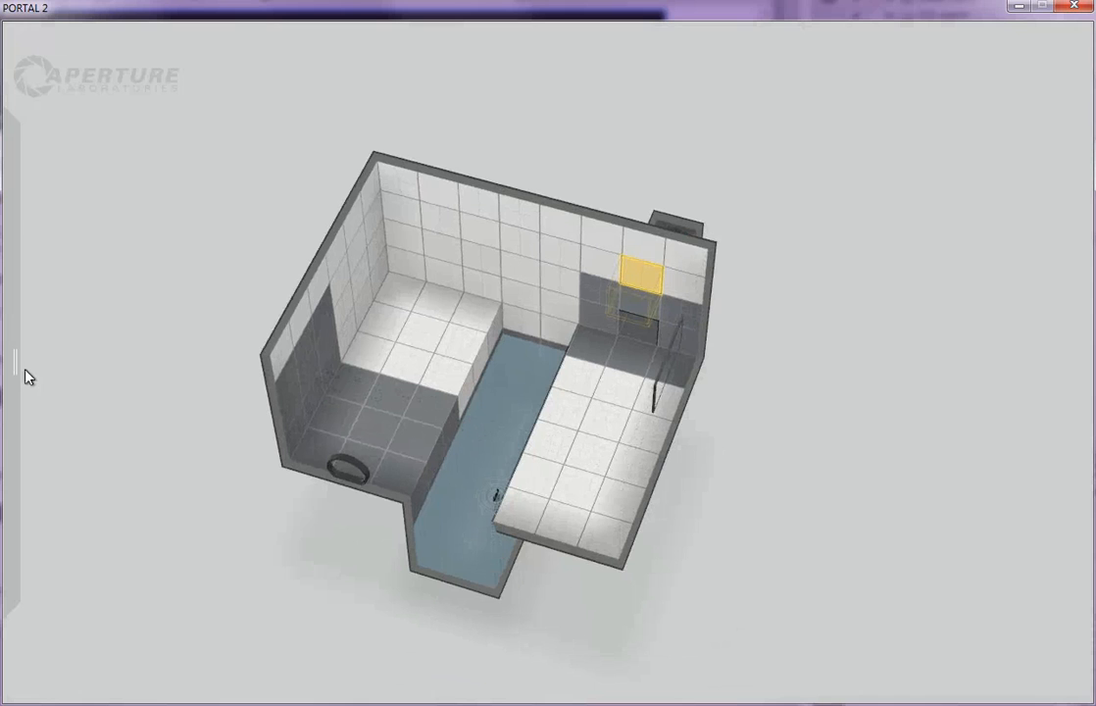
pyautogui.moveTo(22, 375)
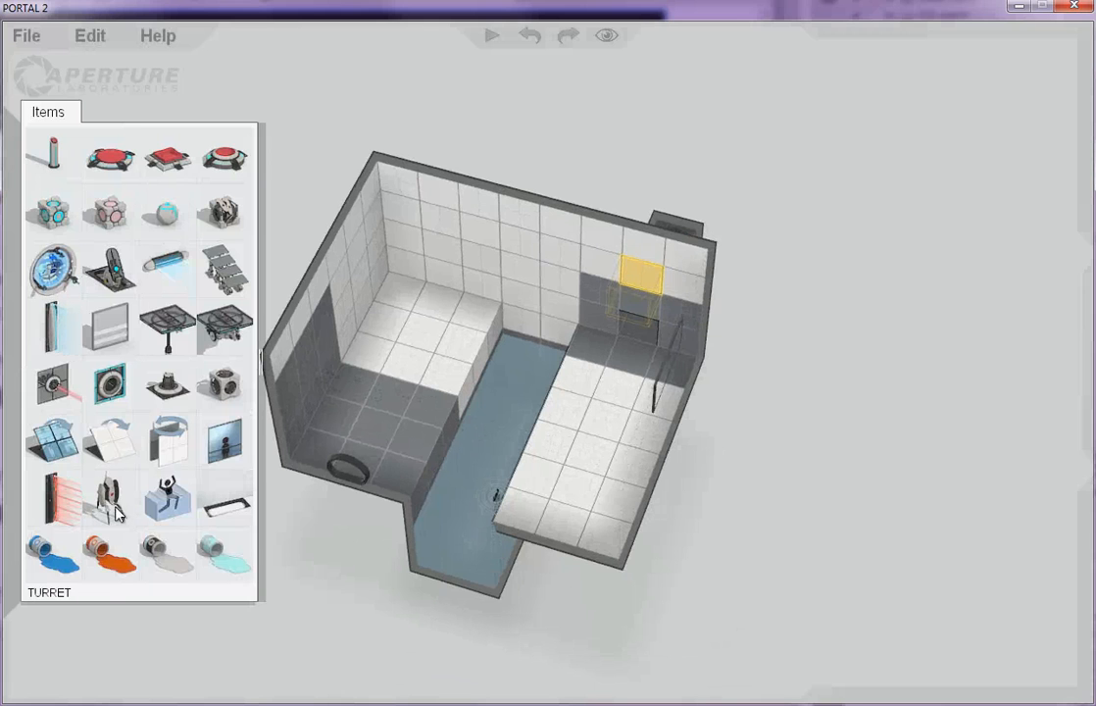
pyautogui.moveTo(108, 498); pyautogui.dragTo(408, 418)
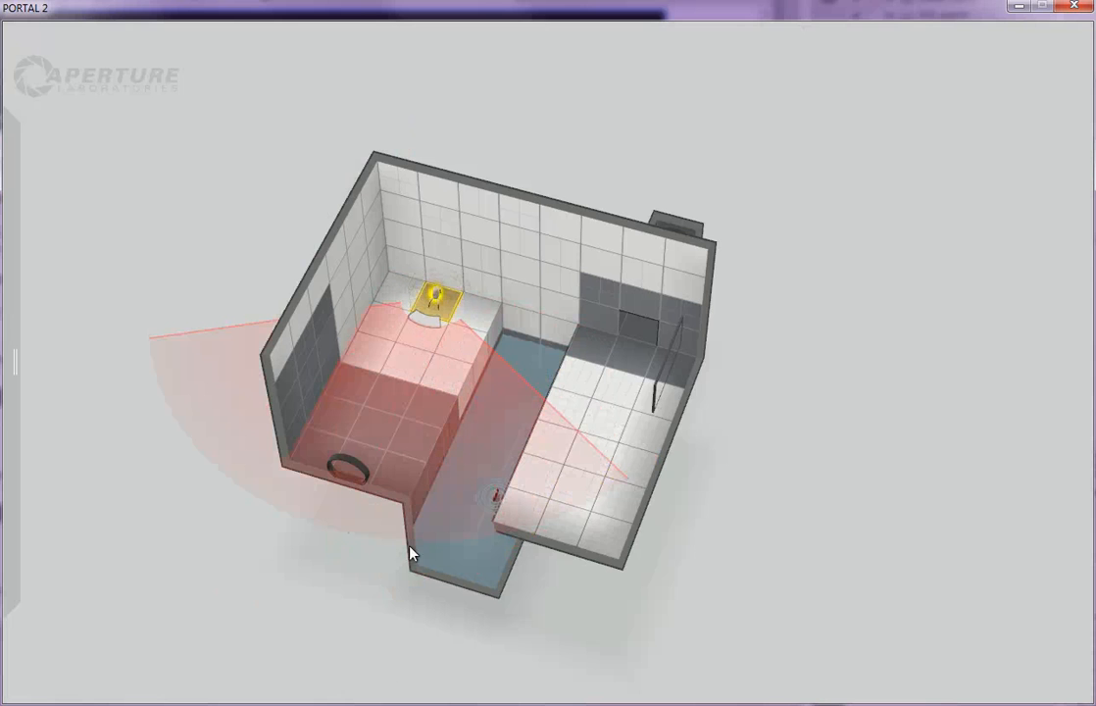
# - Place a light bridge on the white wall tile beside the dark panels, projecting across the goo trench
pyautogui.moveTo(291, 603); pyautogui.dragTo(333, 582)
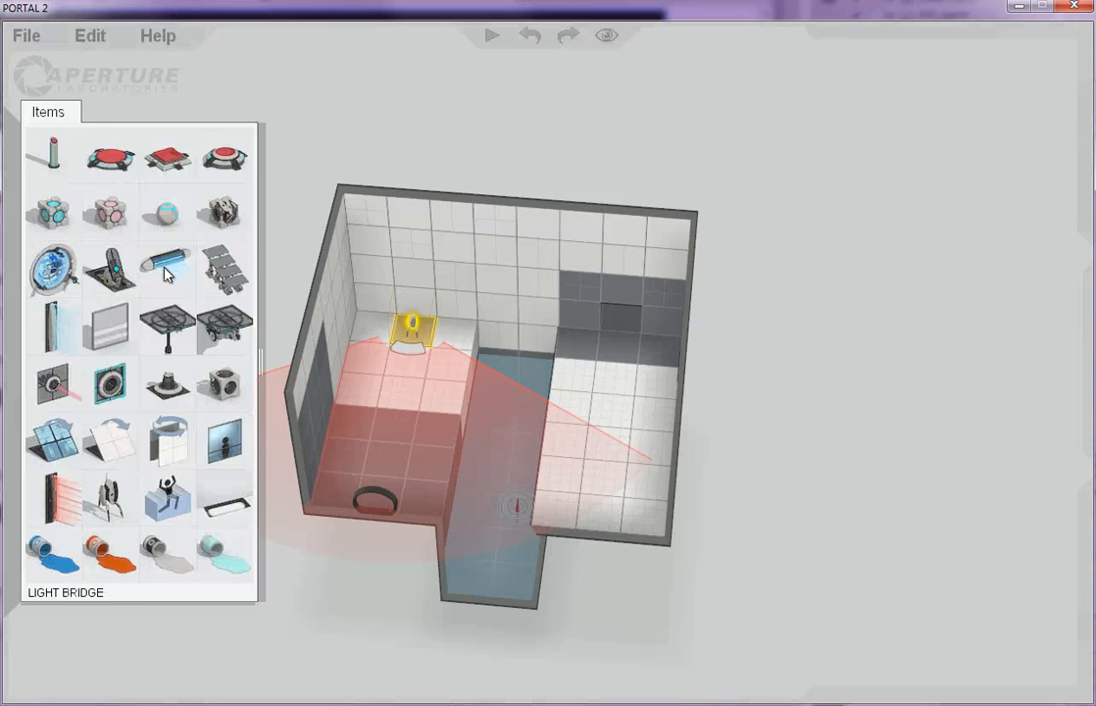
pyautogui.moveTo(159, 259); pyautogui.dragTo(335, 370)
pyautogui.moveTo(820, 557); pyautogui.dragTo(717, 548, button='right')
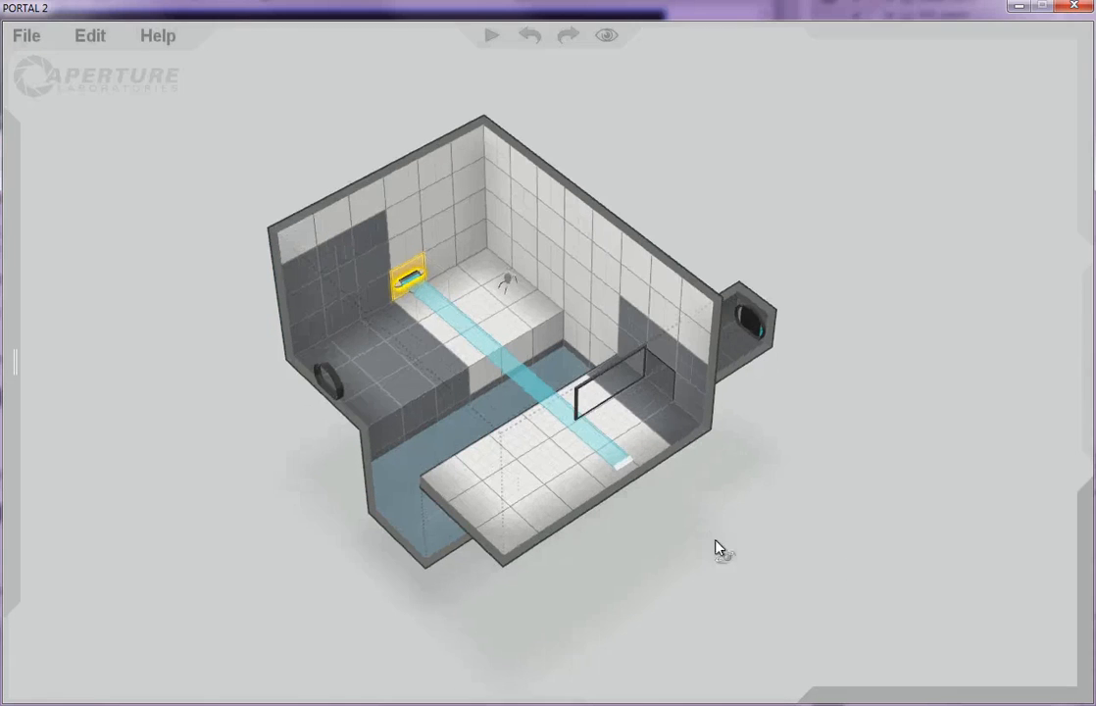
# - Examine the light bridge's item options and delete the light bridge from the wall
pyautogui.rightClick(423, 273)
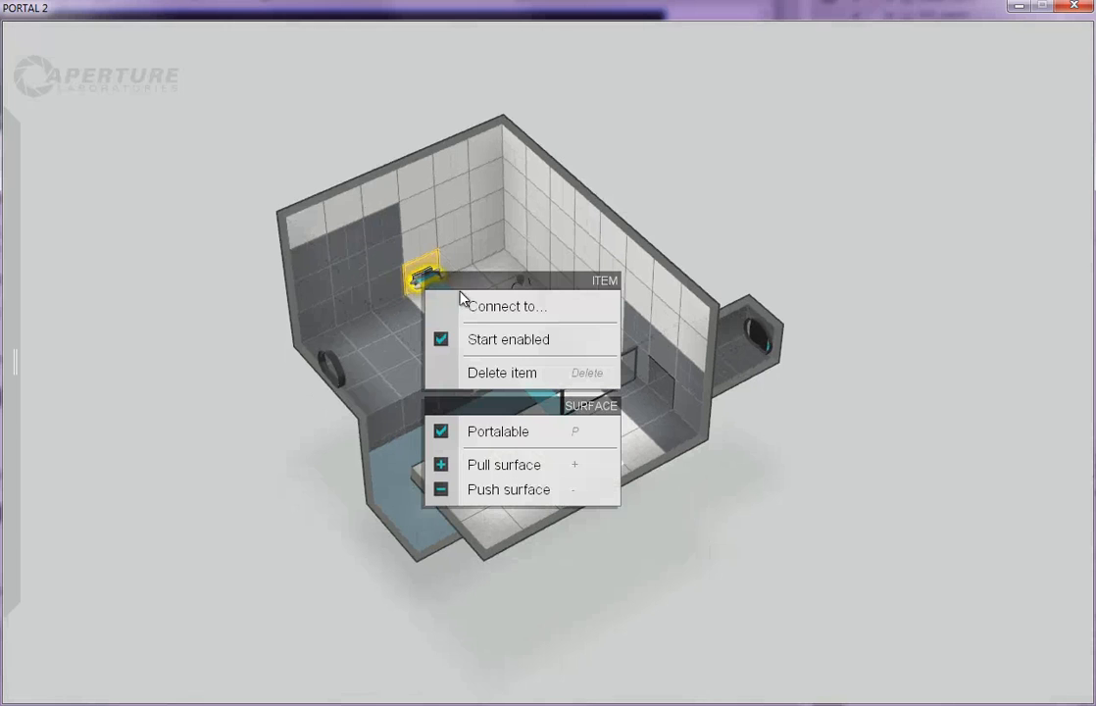
pyautogui.click(226, 394)
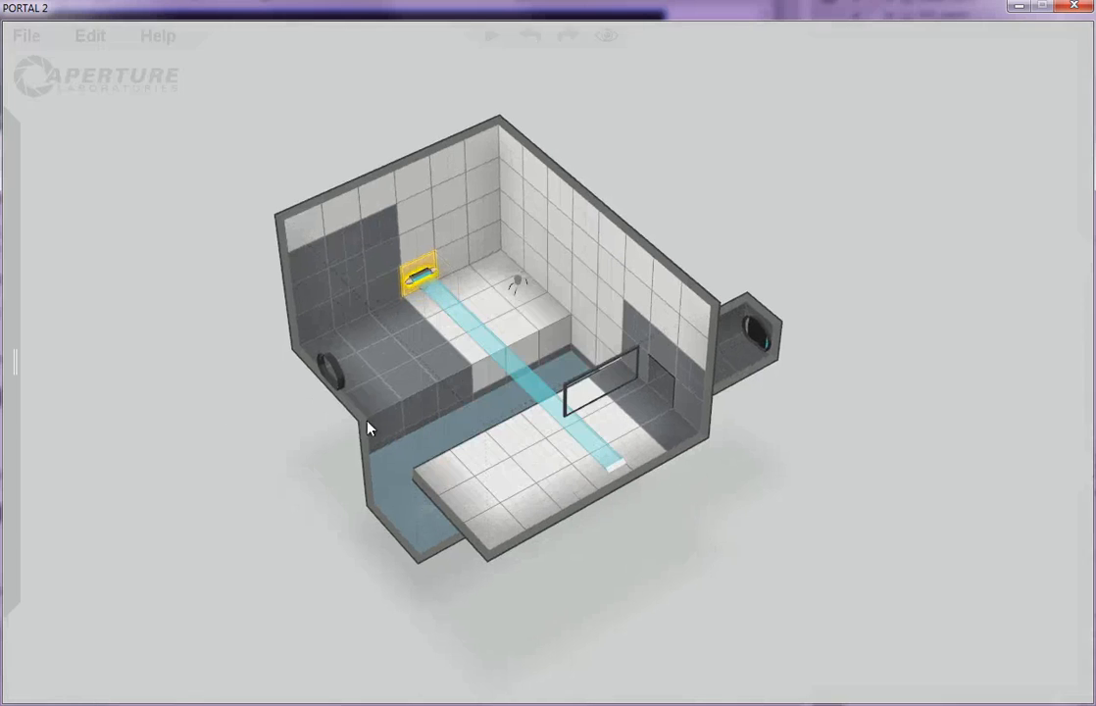
pyautogui.rightClick(421, 273)
pyautogui.click(423, 272)
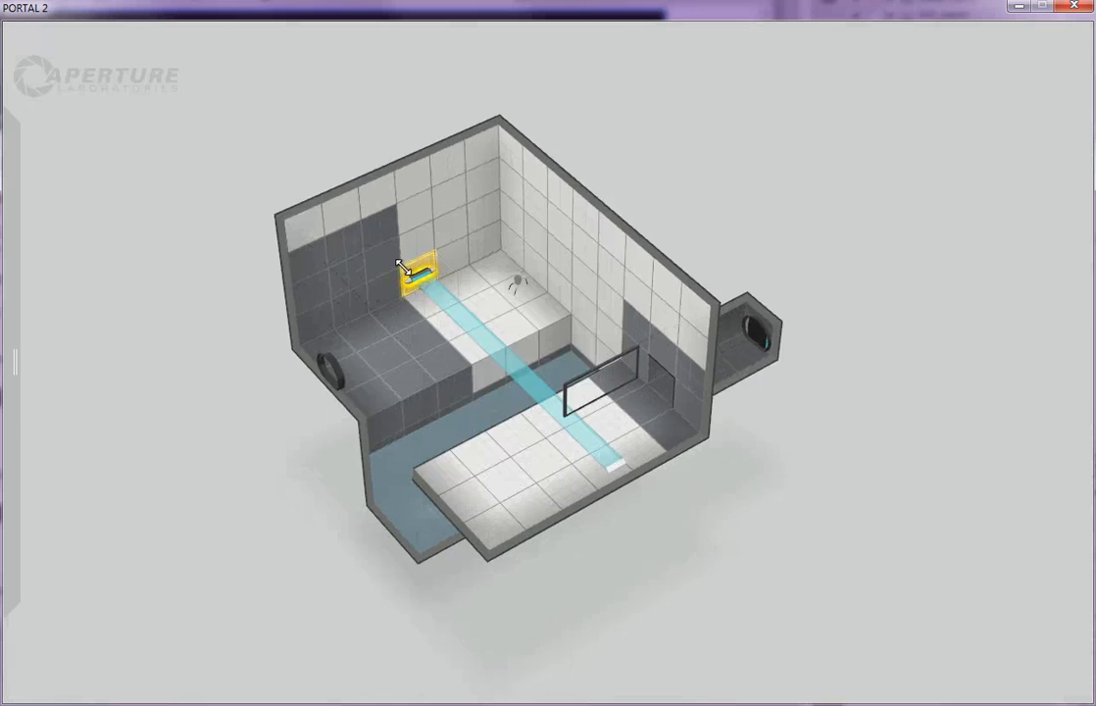
pyautogui.moveTo(423, 257); pyautogui.dragTo(458, 214)
pyautogui.click(610, 457)
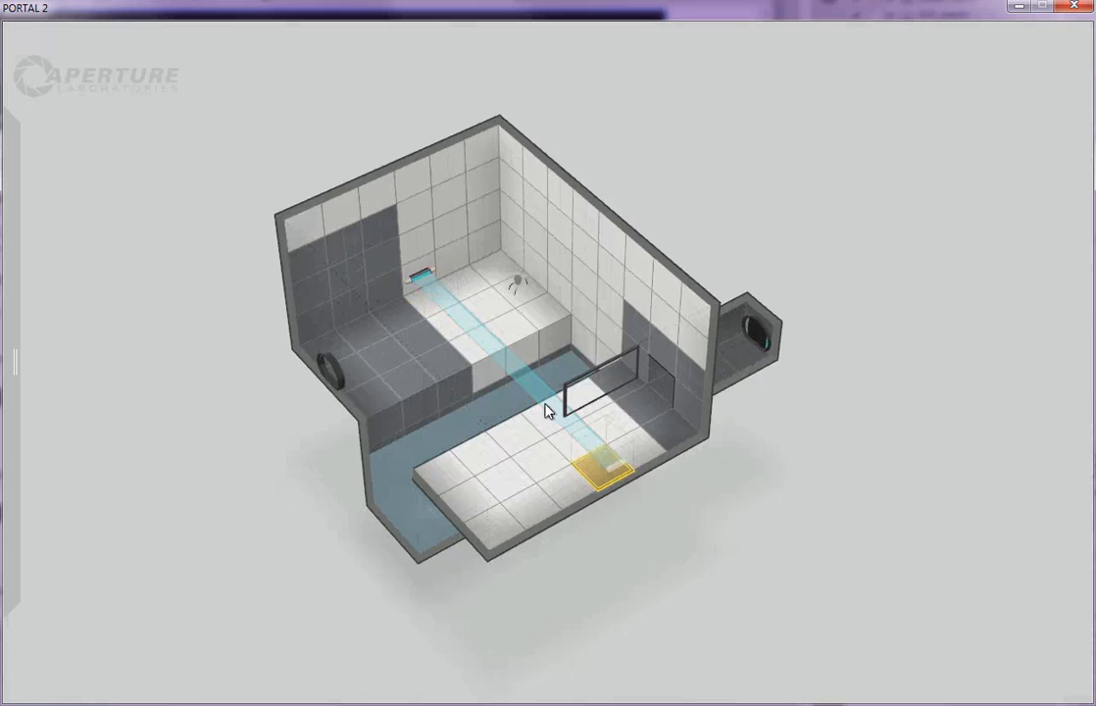
pyautogui.click(425, 275)
pyautogui.press('Delete')
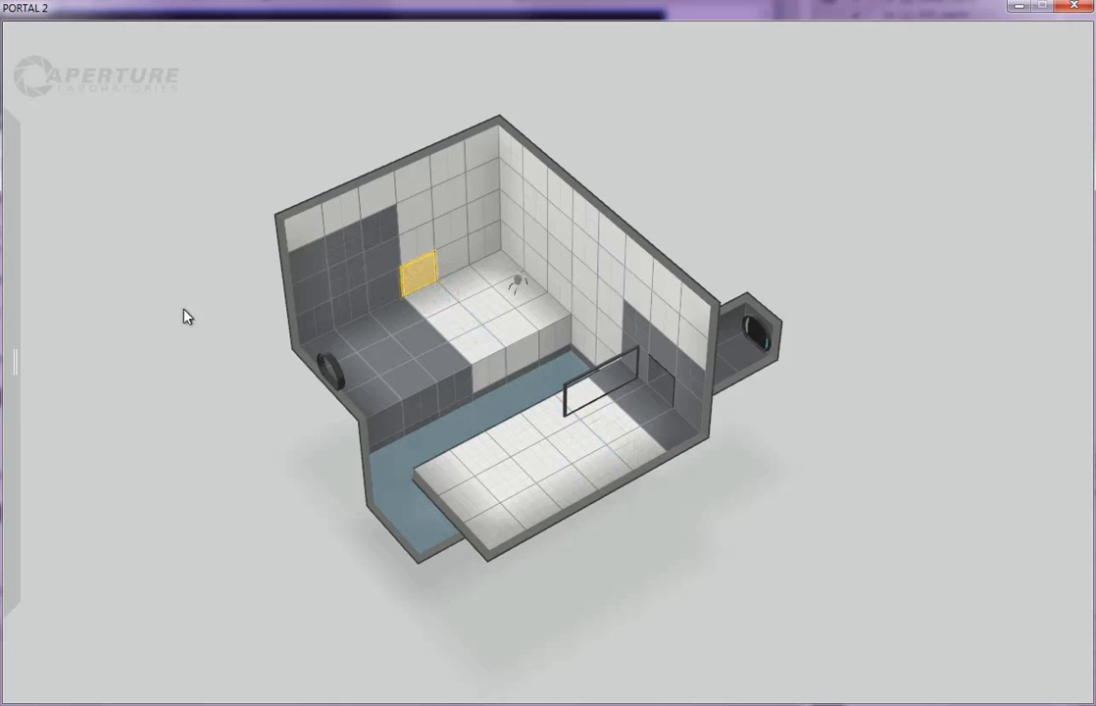
# - Place a glass panel on the middle white floor tile bordering the dark floor and set its angle to 90
pyautogui.moveTo(16, 372)
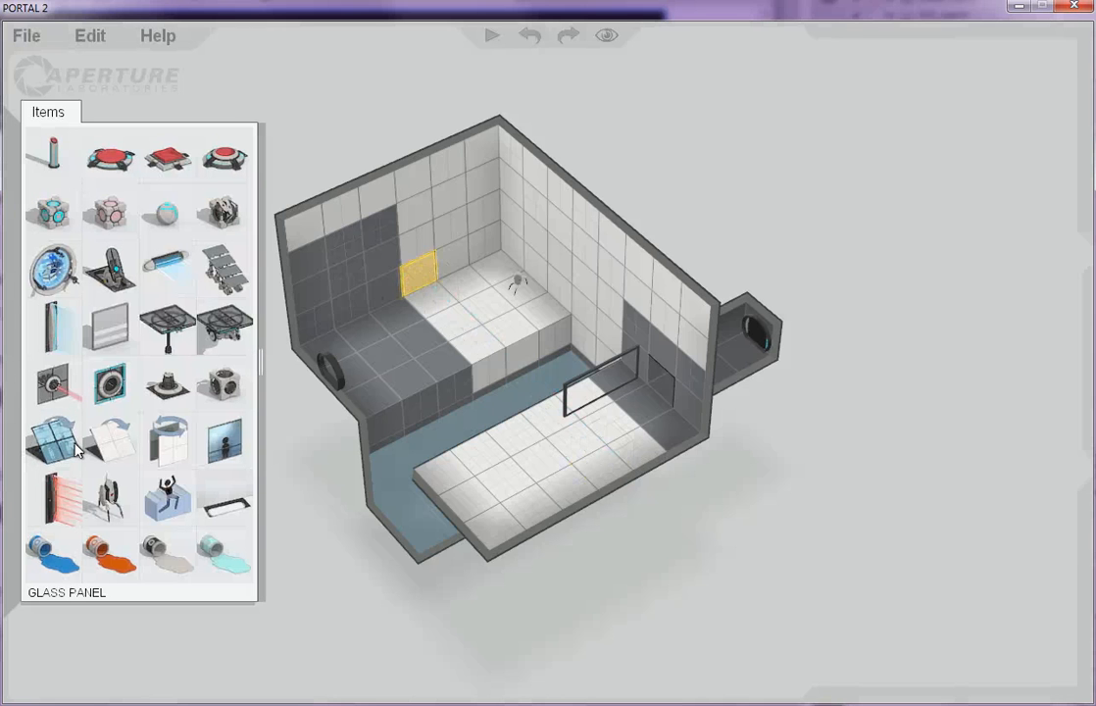
pyautogui.moveTo(77, 449); pyautogui.dragTo(463, 334)
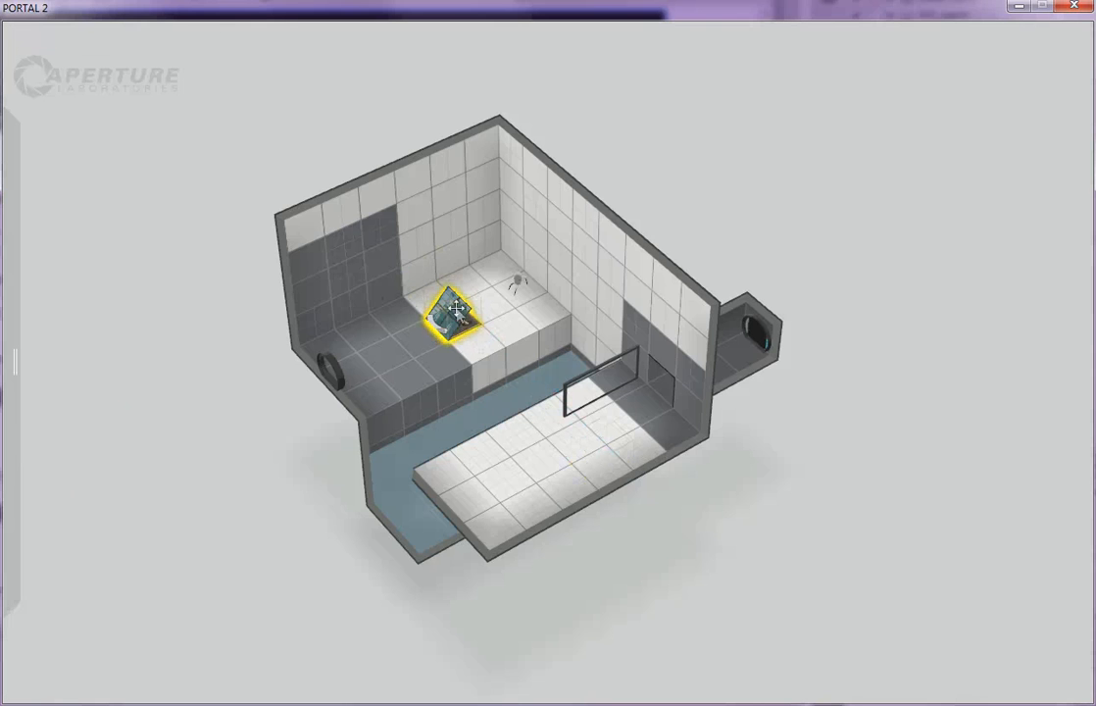
pyautogui.rightClick(453, 308)
pyautogui.moveTo(504, 375)
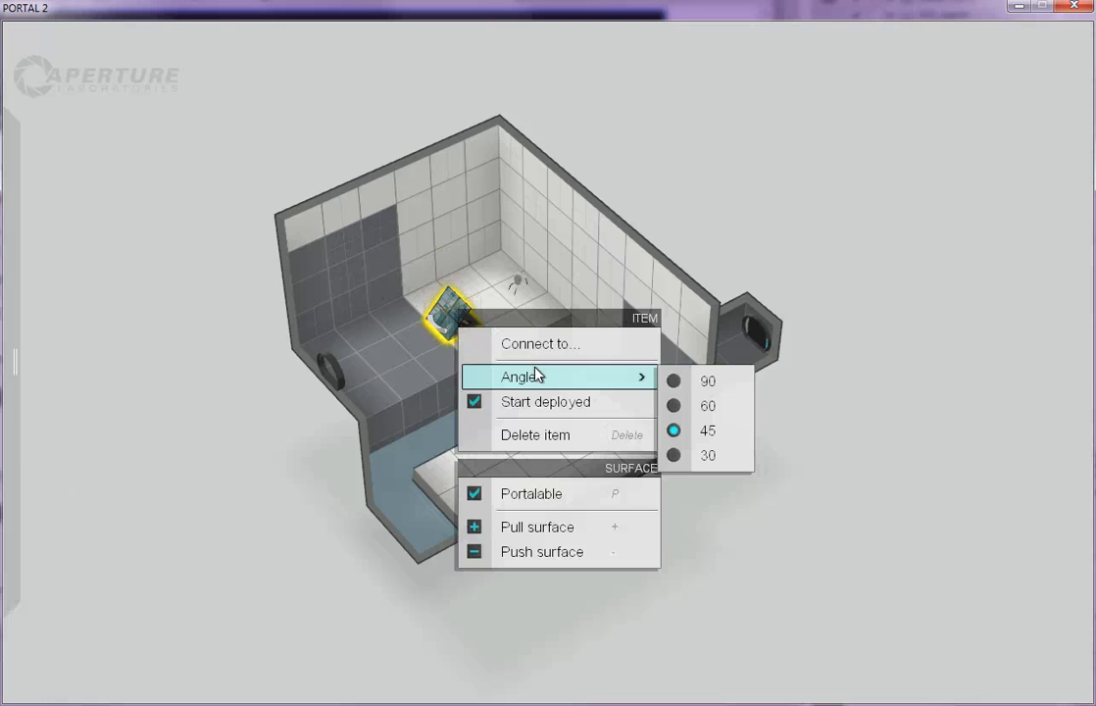
pyautogui.click(696, 381)
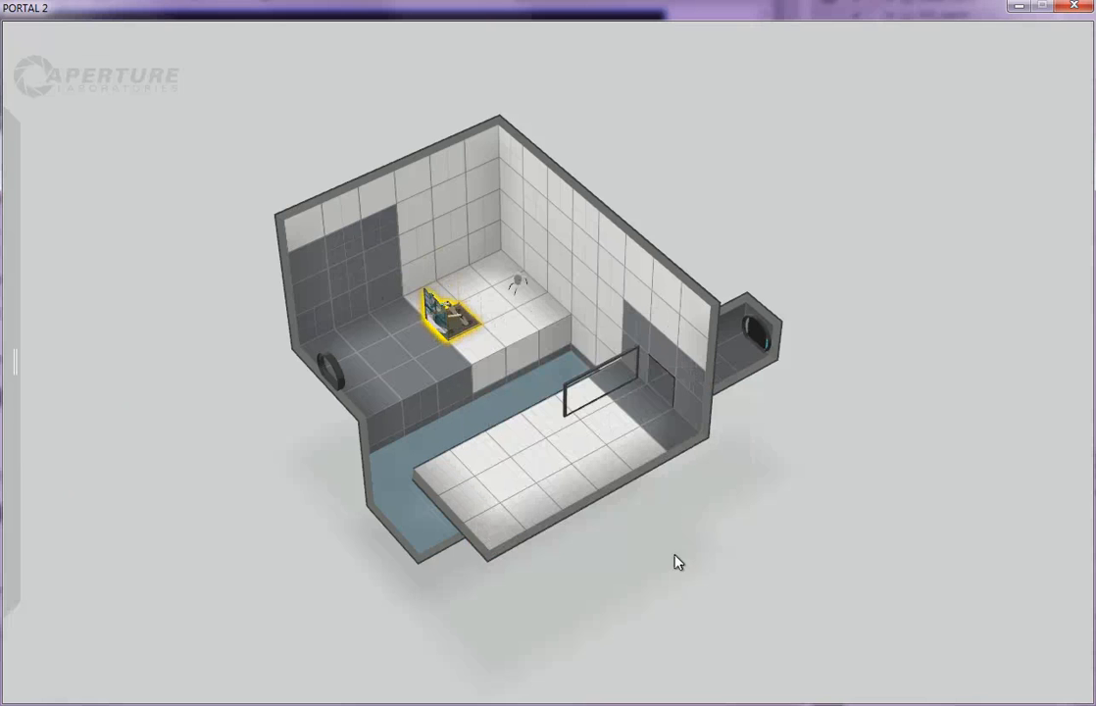
# - Place a second glass panel on the trench-side white floor tile next to the upright glass panel
pyautogui.moveTo(333, 578); pyautogui.dragTo(488, 342)
pyautogui.moveTo(416, 357); pyautogui.dragTo(222, 427, button='right')
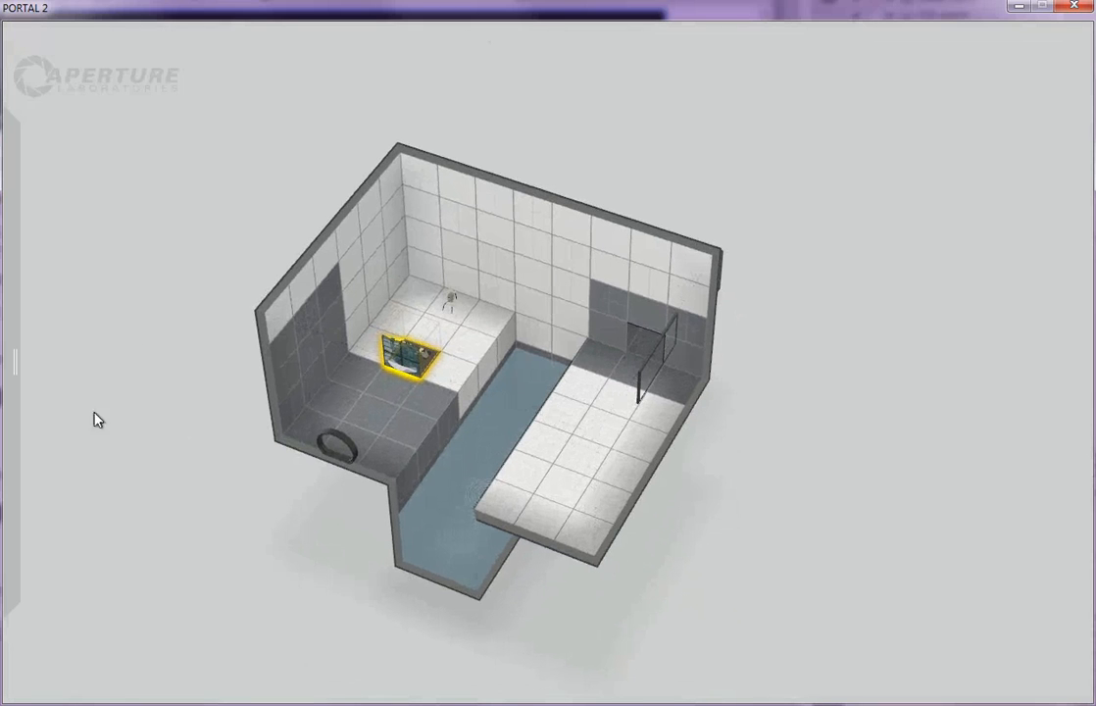
pyautogui.moveTo(353, 487); pyautogui.dragTo(651, 460, button='right')
pyautogui.moveTo(696, 572); pyautogui.dragTo(732, 583)
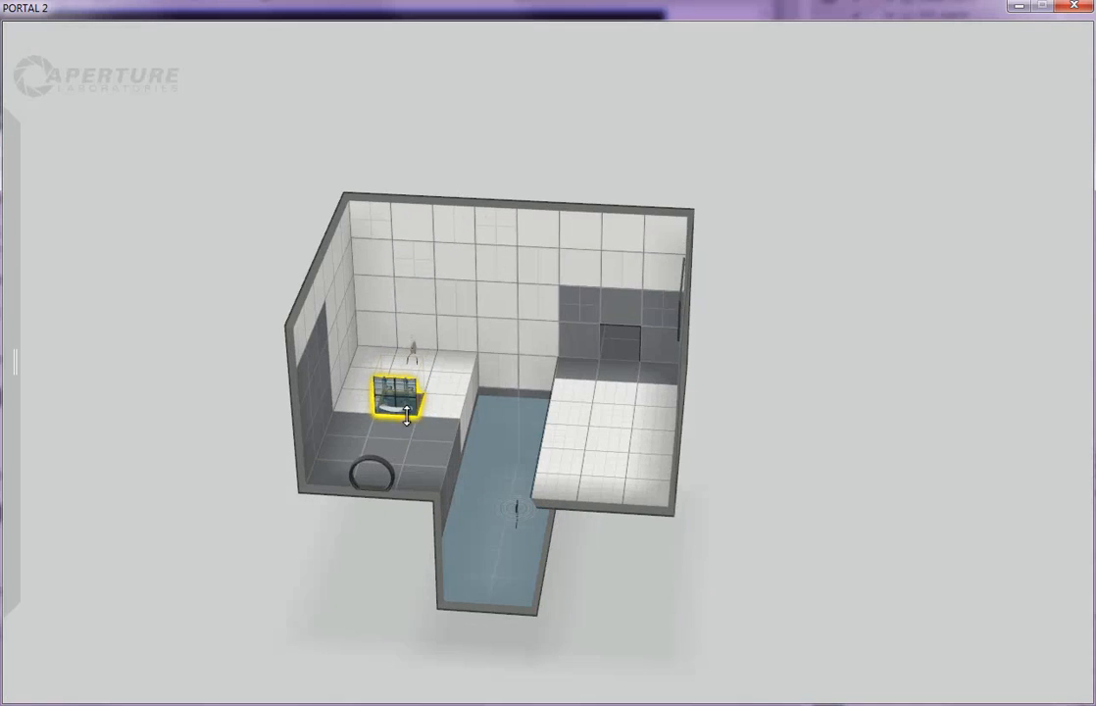
pyautogui.moveTo(407, 415); pyautogui.dragTo(407, 427)
pyautogui.moveTo(15, 363)
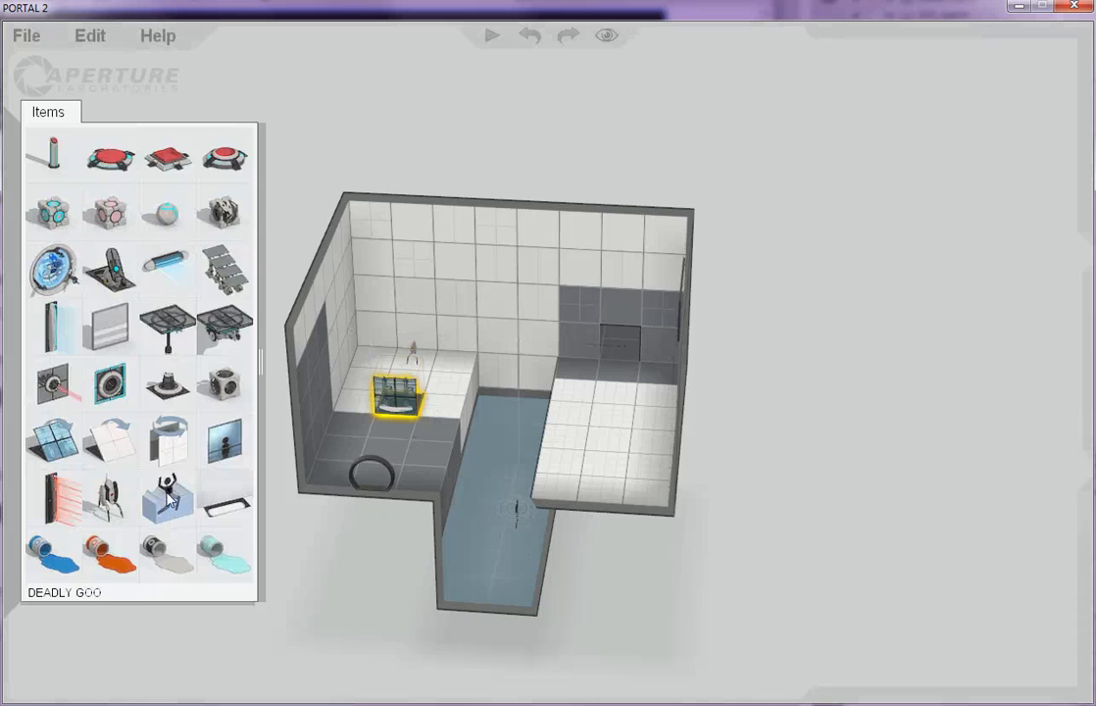
pyautogui.moveTo(66, 444); pyautogui.dragTo(338, 443)
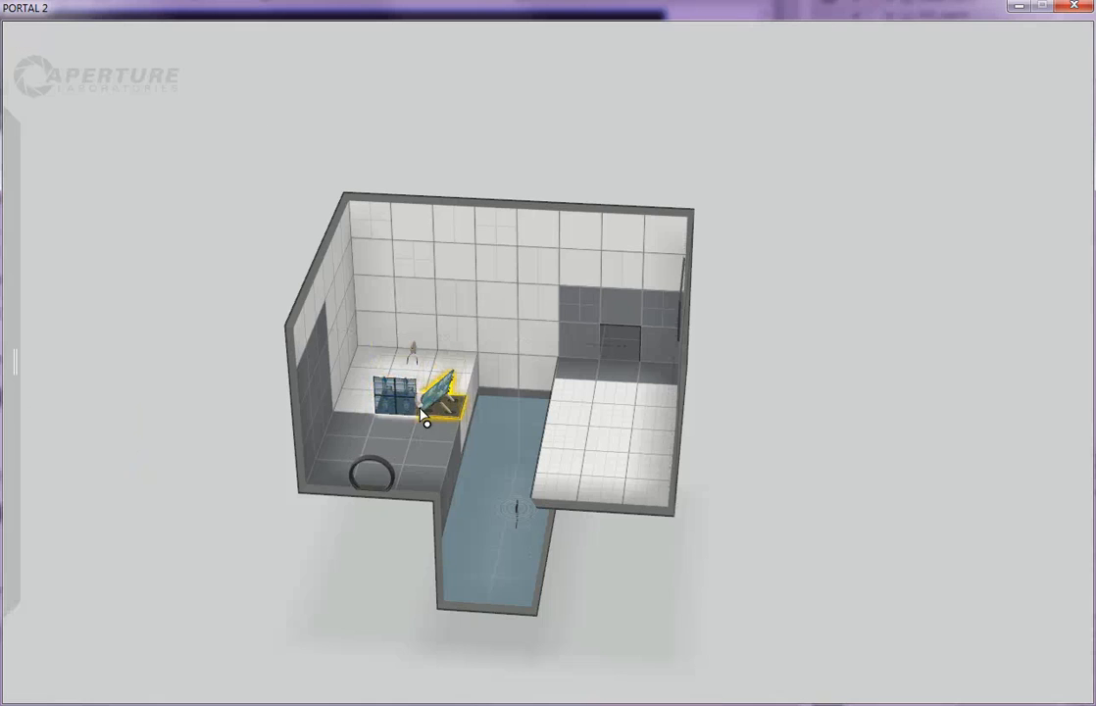
# - Rotate the second glass panel to line up with the first one and set its angle to 90
pyautogui.moveTo(966, 374); pyautogui.dragTo(670, 409)
pyautogui.scroll(5, 524, 374)
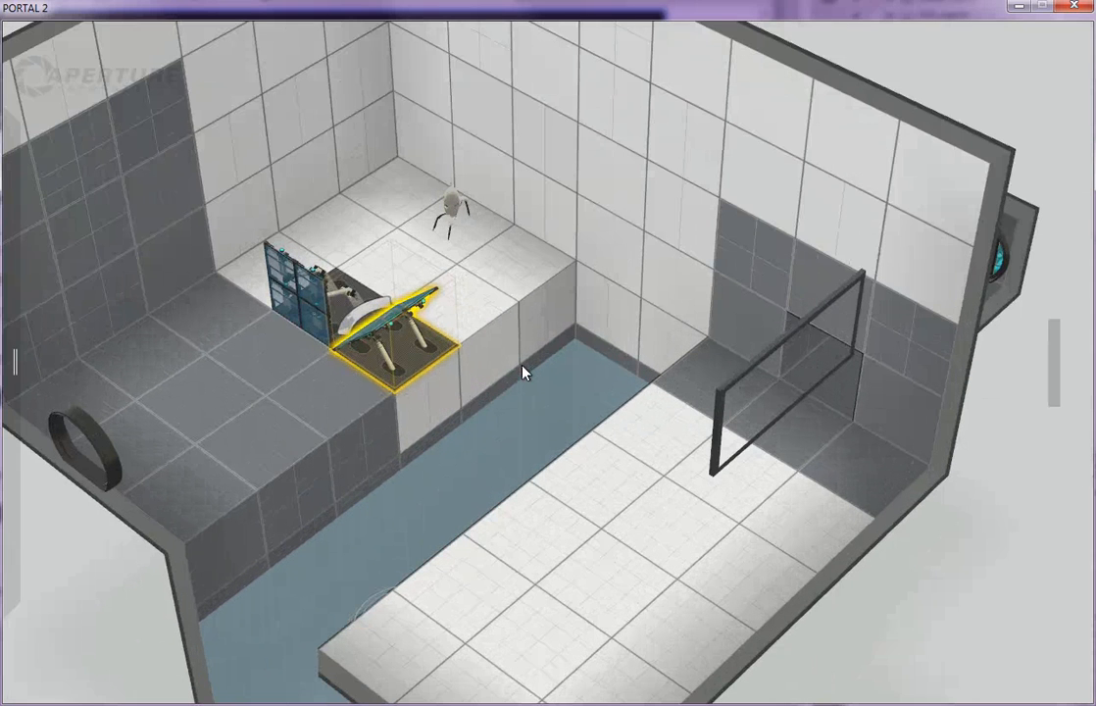
pyautogui.moveTo(359, 316); pyautogui.dragTo(346, 377)
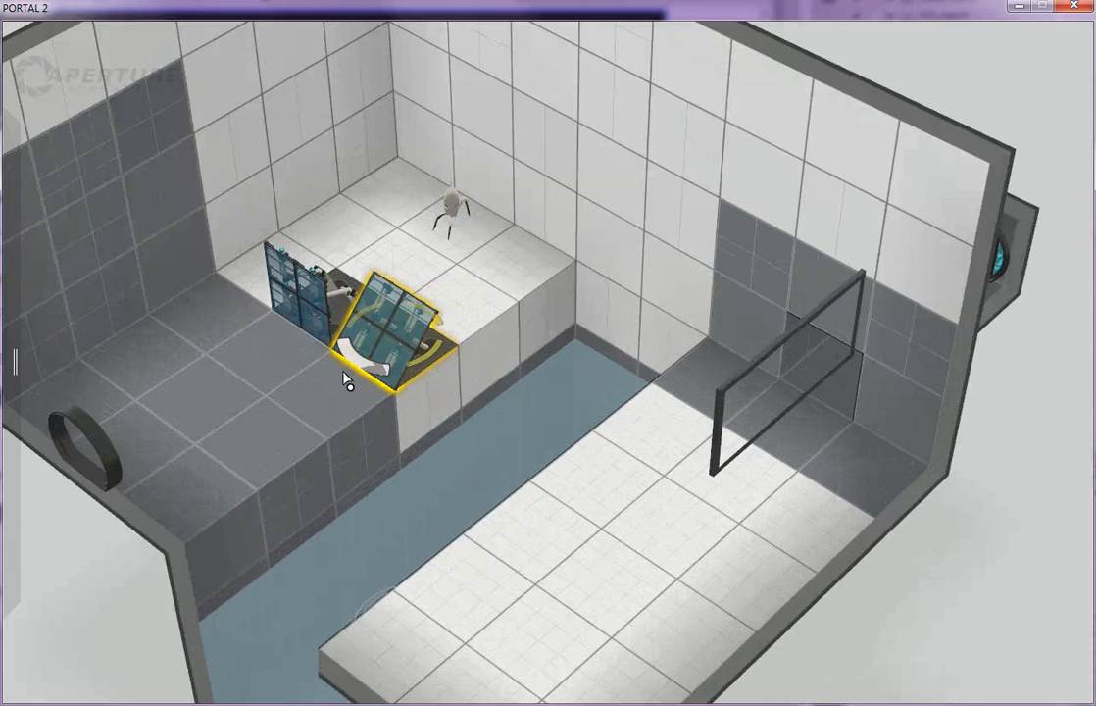
pyautogui.rightClick(389, 355)
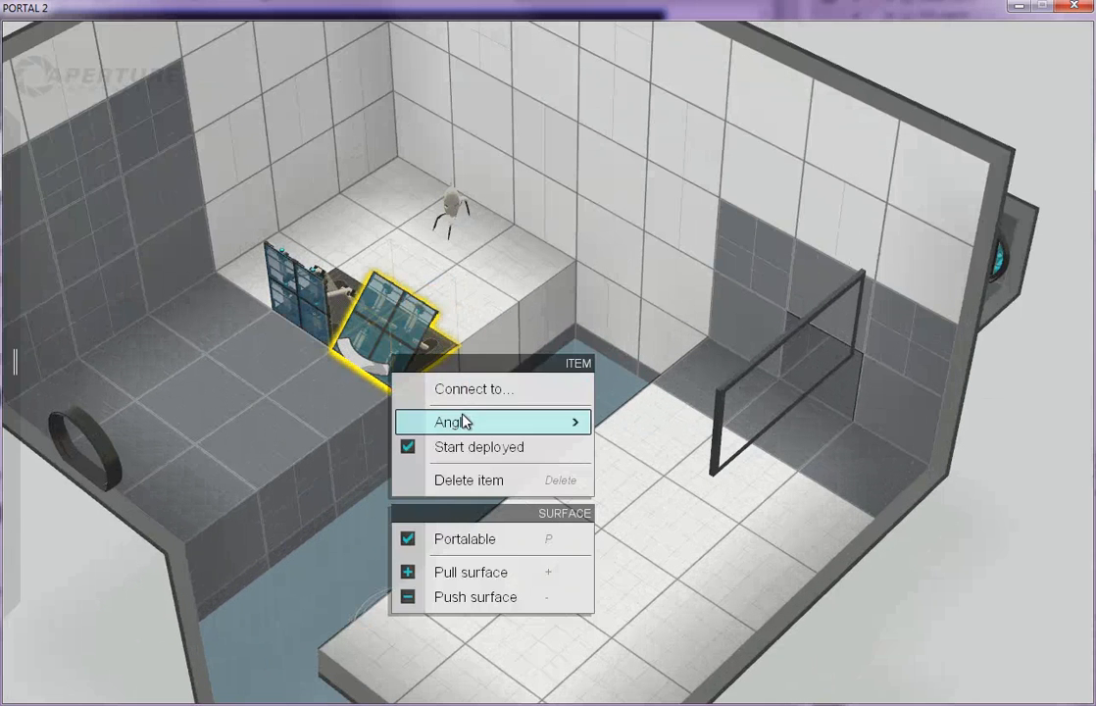
pyautogui.moveTo(466, 421)
pyautogui.click(638, 434)
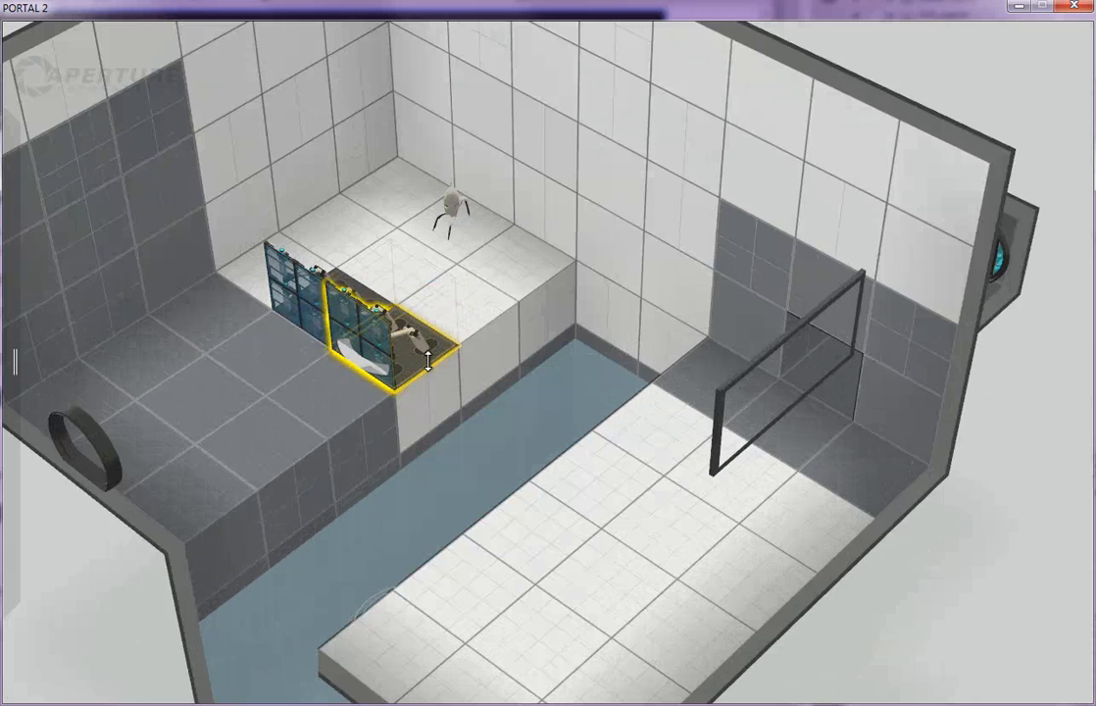
# - Place a third glass panel on the remaining white floor tile beside the other two and set its angle to 90
pyautogui.moveTo(4, 284)
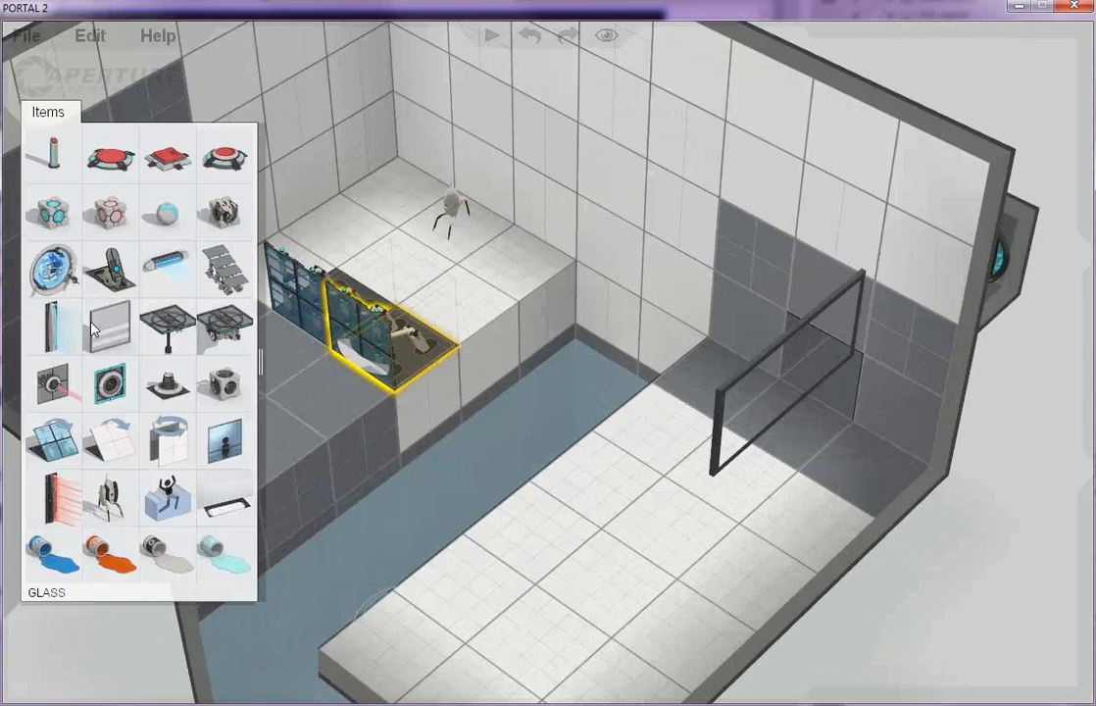
pyautogui.moveTo(115, 438); pyautogui.dragTo(270, 289)
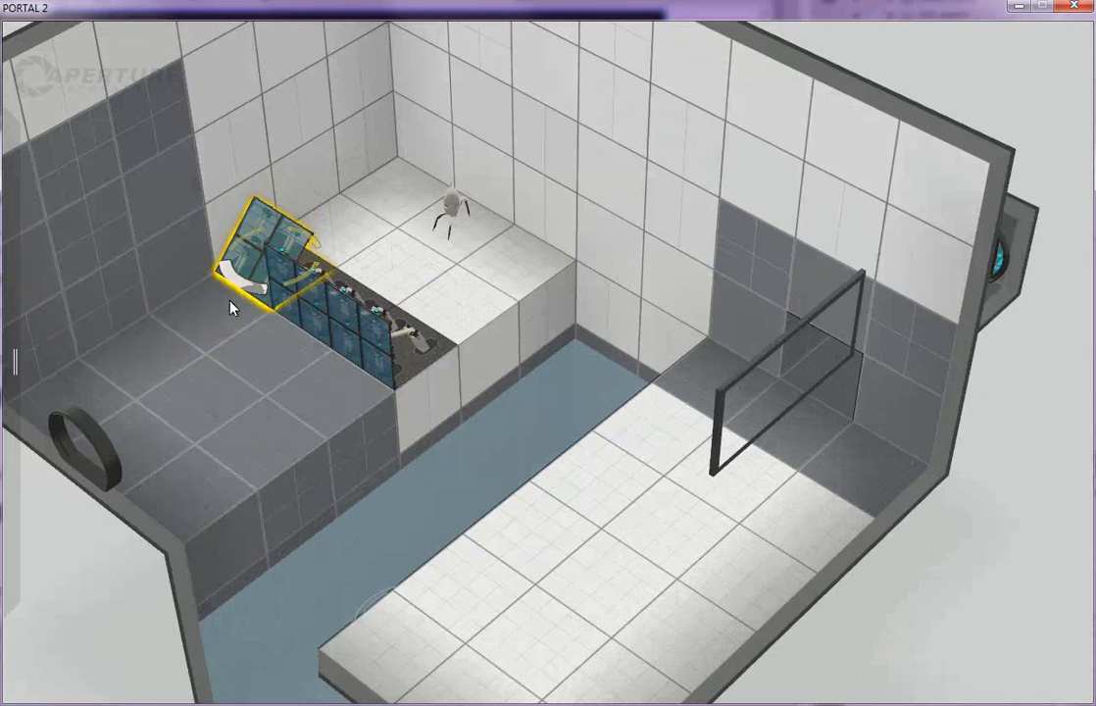
pyautogui.rightClick(263, 251)
pyautogui.moveTo(324, 317)
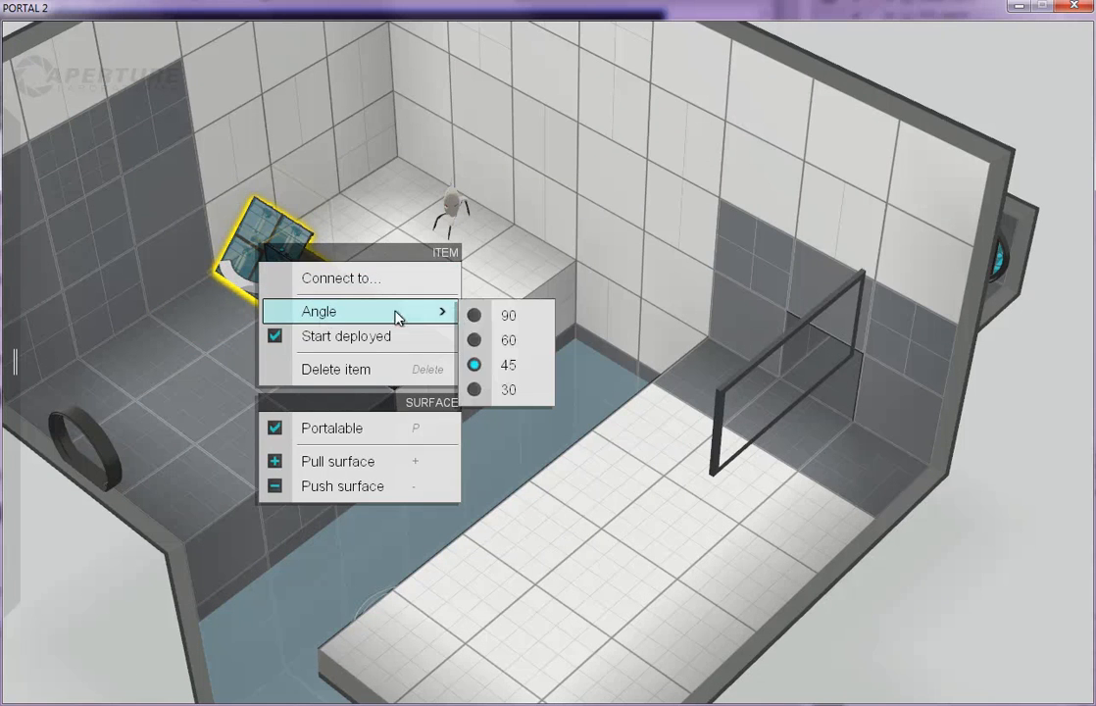
pyautogui.click(500, 315)
pyautogui.click(397, 480)
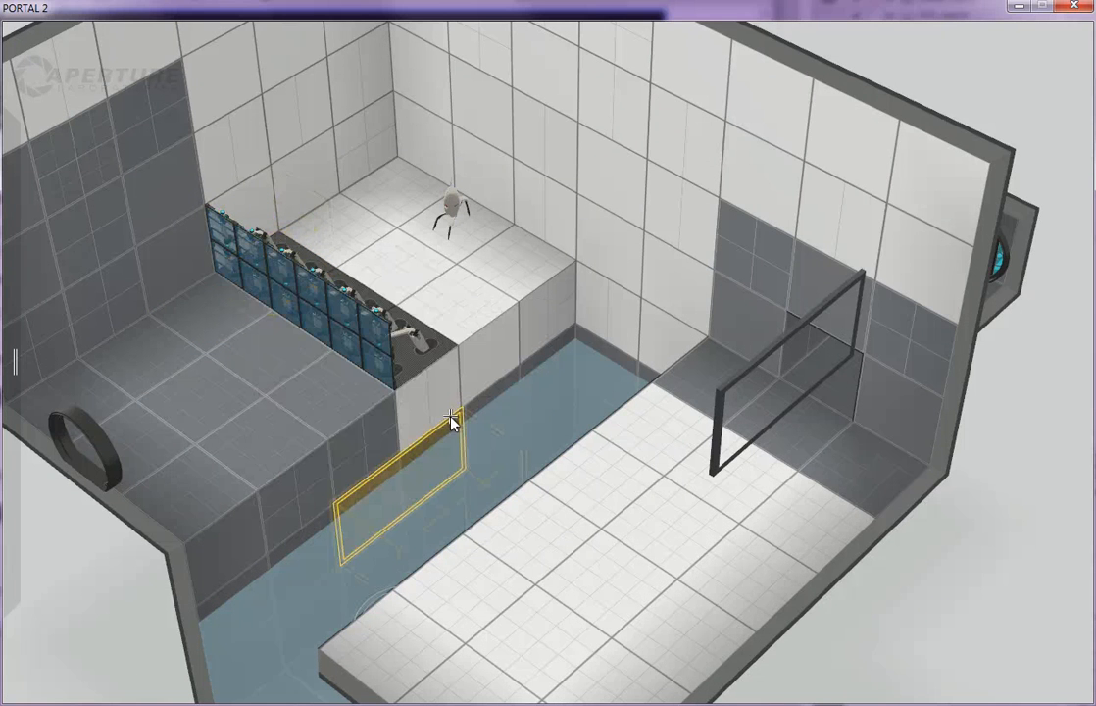
# - Select the turret and examine its field of fire across the chamber from several viewpoints
pyautogui.moveTo(890, 579); pyautogui.dragTo(860, 506)
pyautogui.scroll(-6, 921, 524)
pyautogui.moveTo(859, 504); pyautogui.dragTo(855, 419, button='right')
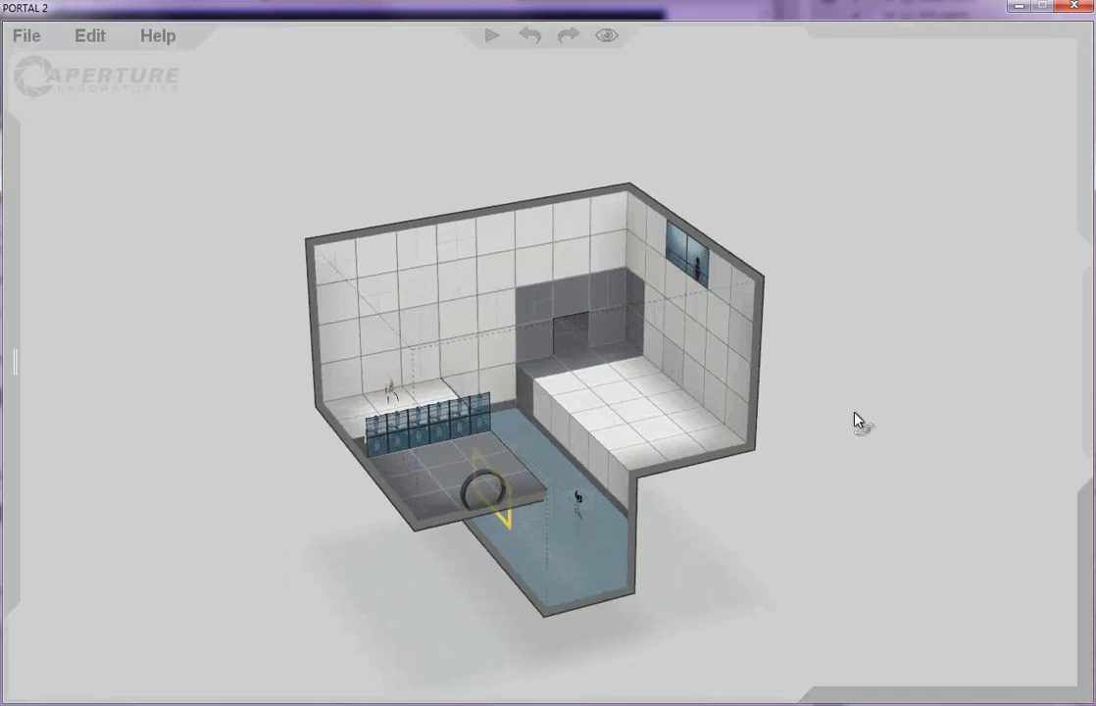
pyautogui.click(387, 386)
pyautogui.moveTo(725, 541); pyautogui.dragTo(695, 578, button='right')
pyautogui.scroll(3, 725, 549)
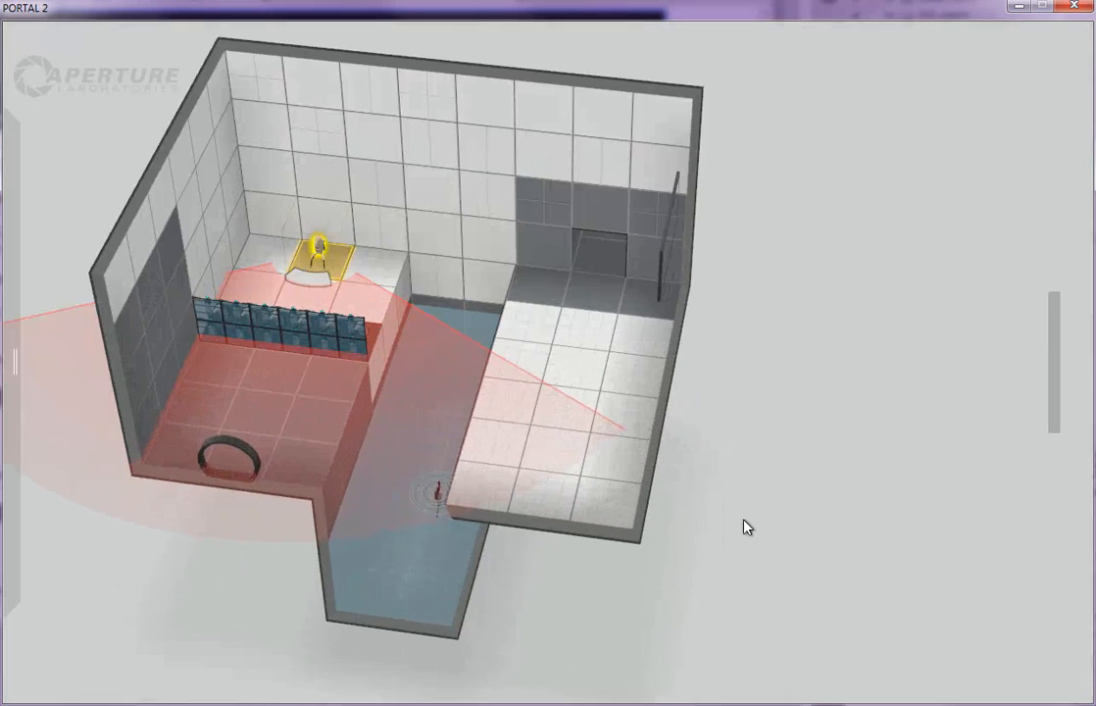
pyautogui.moveTo(747, 527); pyautogui.dragTo(441, 323, button='right')
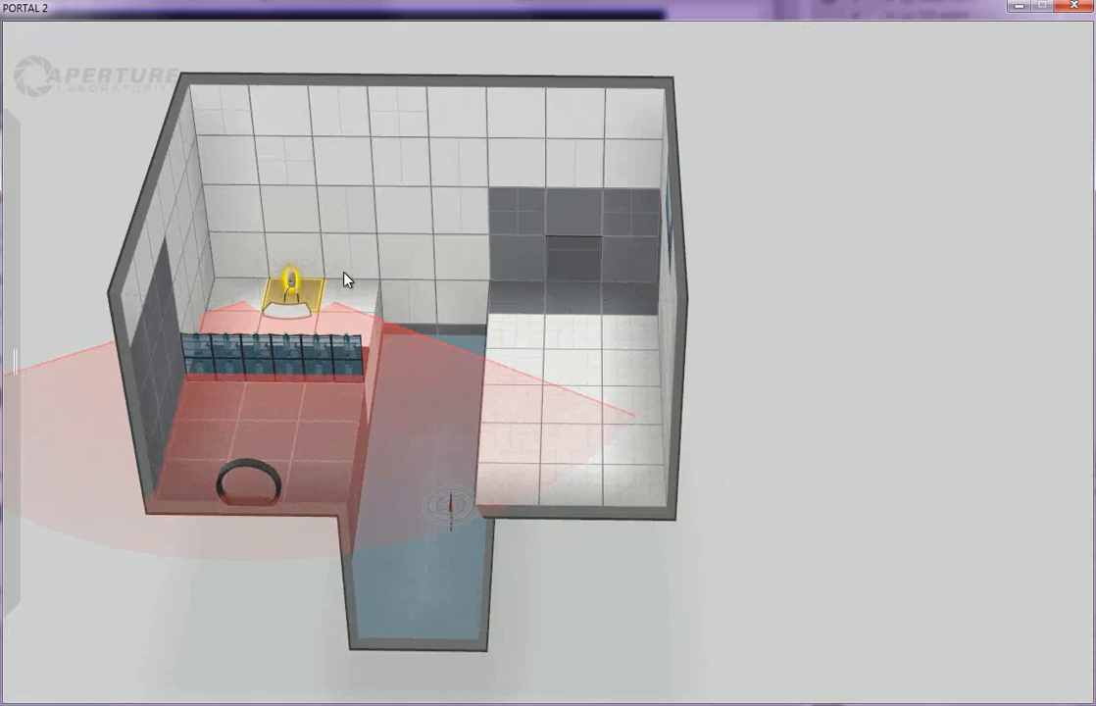
pyautogui.moveTo(257, 595)
pyautogui.mouseDown(button='right')
pyautogui.moveTo(127, 599)
pyautogui.moveTo(147, 639)
pyautogui.moveTo(242, 603)
pyautogui.mouseUp(button='right')
pyautogui.moveTo(316, 419); pyautogui.dragTo(117, 563, button='right')
pyautogui.moveTo(164, 306); pyautogui.dragTo(316, 611, button='right')
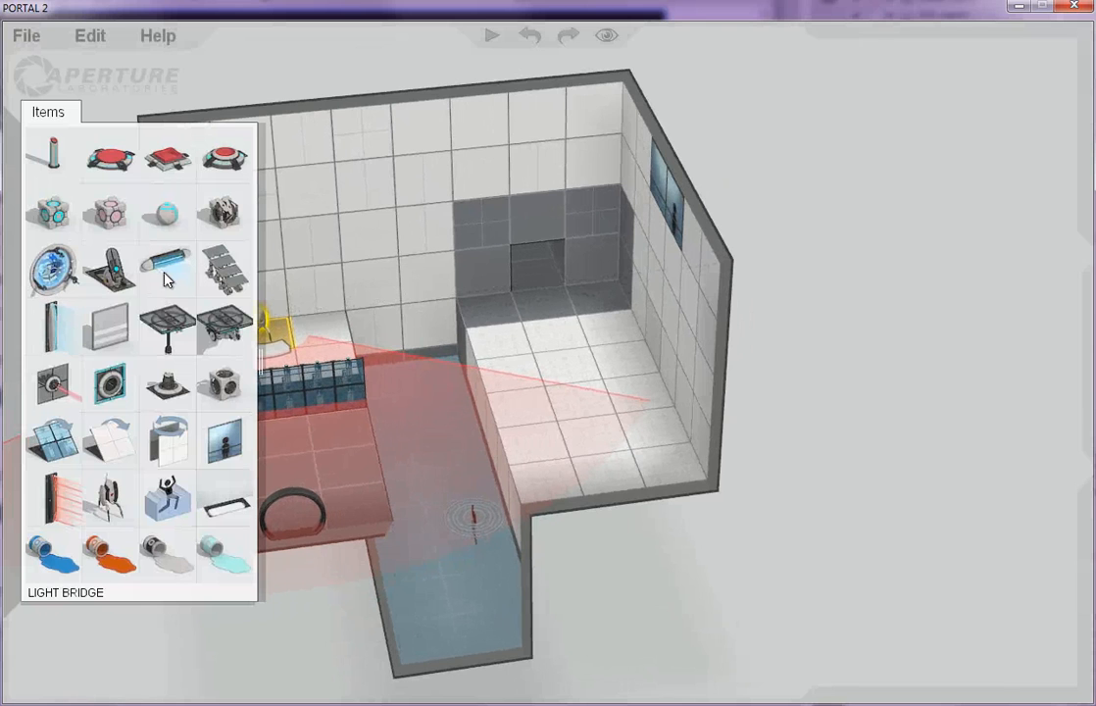
# - Place a light bridge on the top-row white wall tile above the dark section's trench side and turn off Start enabled
pyautogui.moveTo(165, 279); pyautogui.dragTo(487, 135)
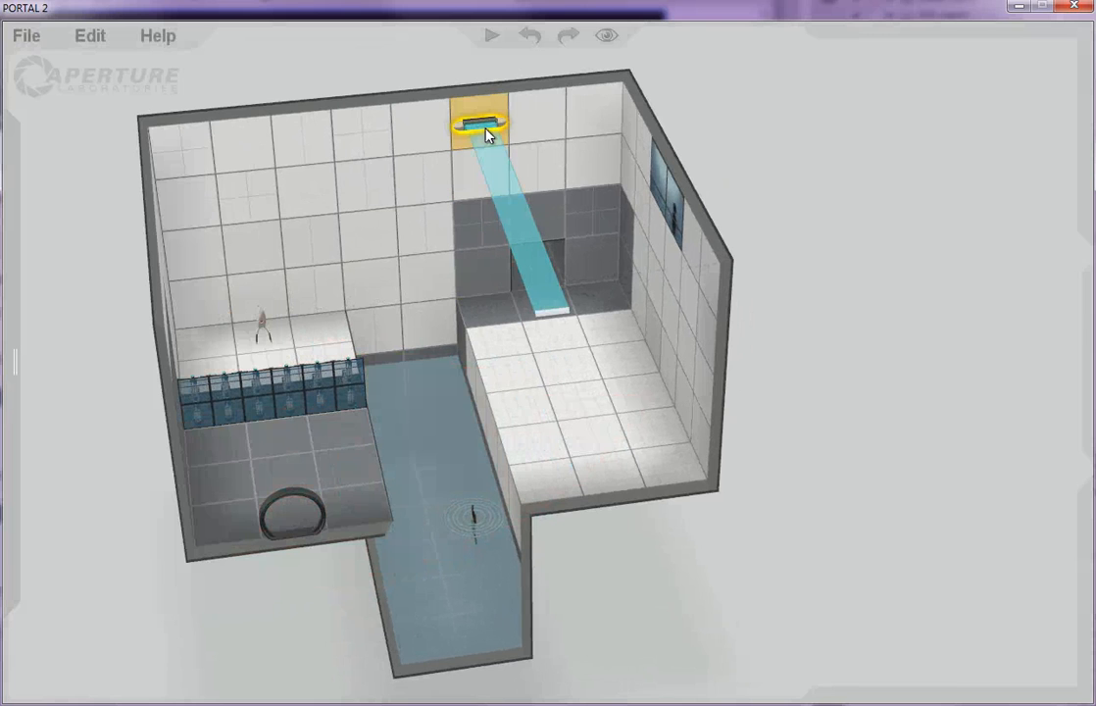
pyautogui.rightClick(487, 135)
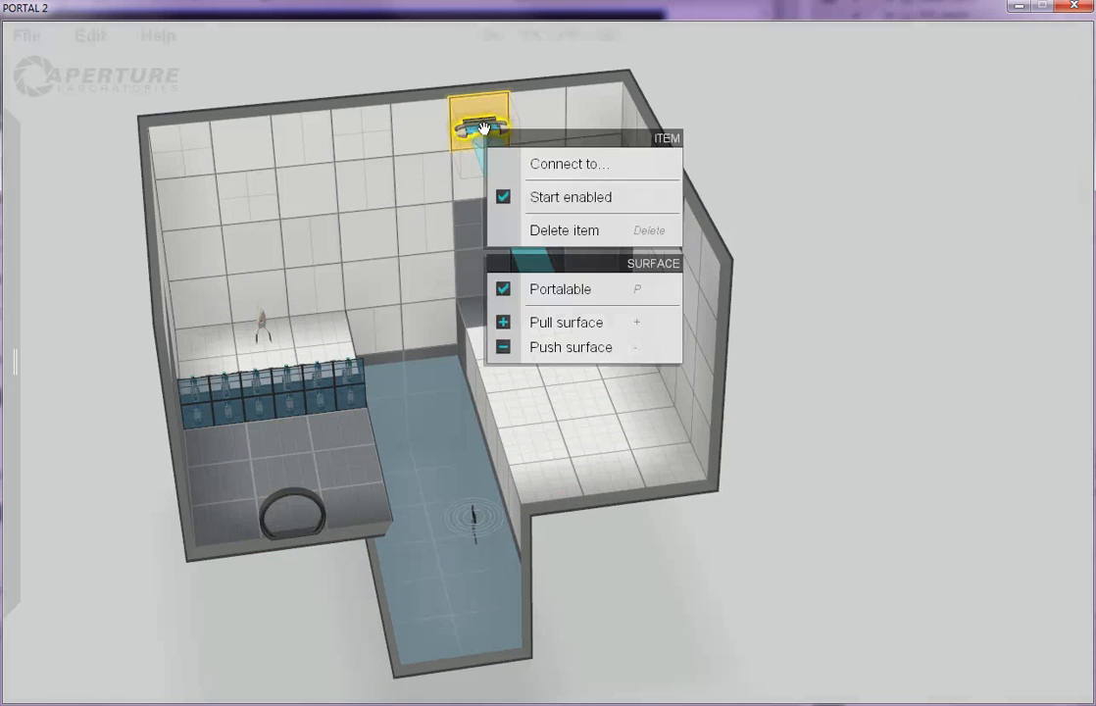
pyautogui.click(530, 196)
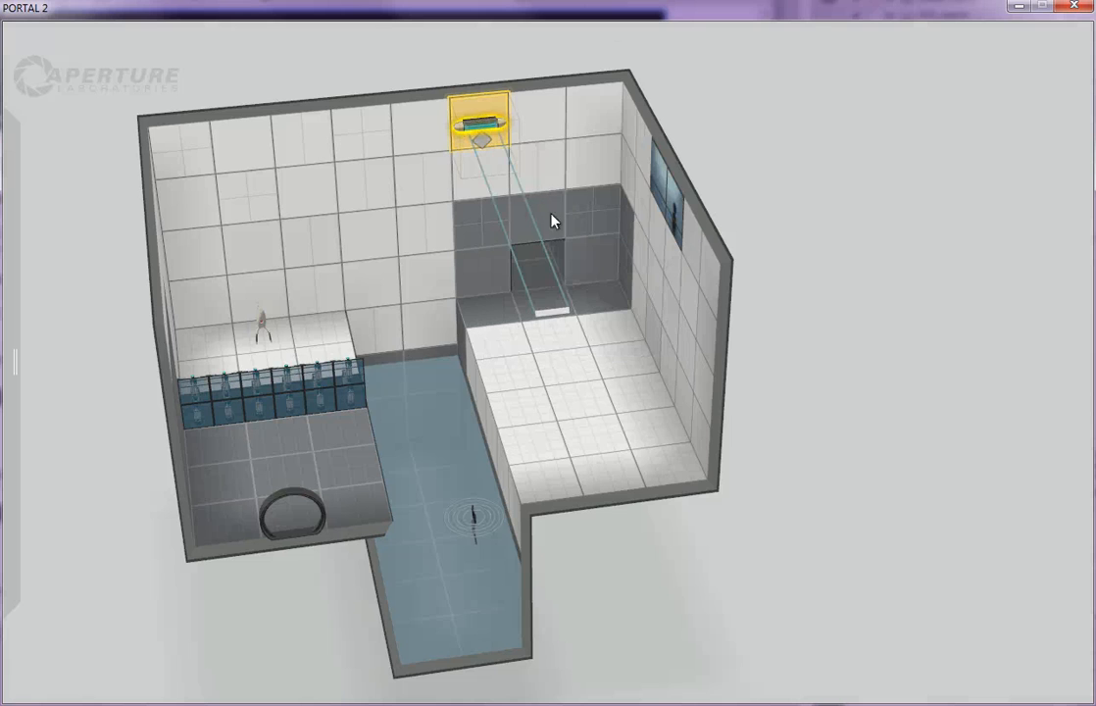
pyautogui.click(804, 193)
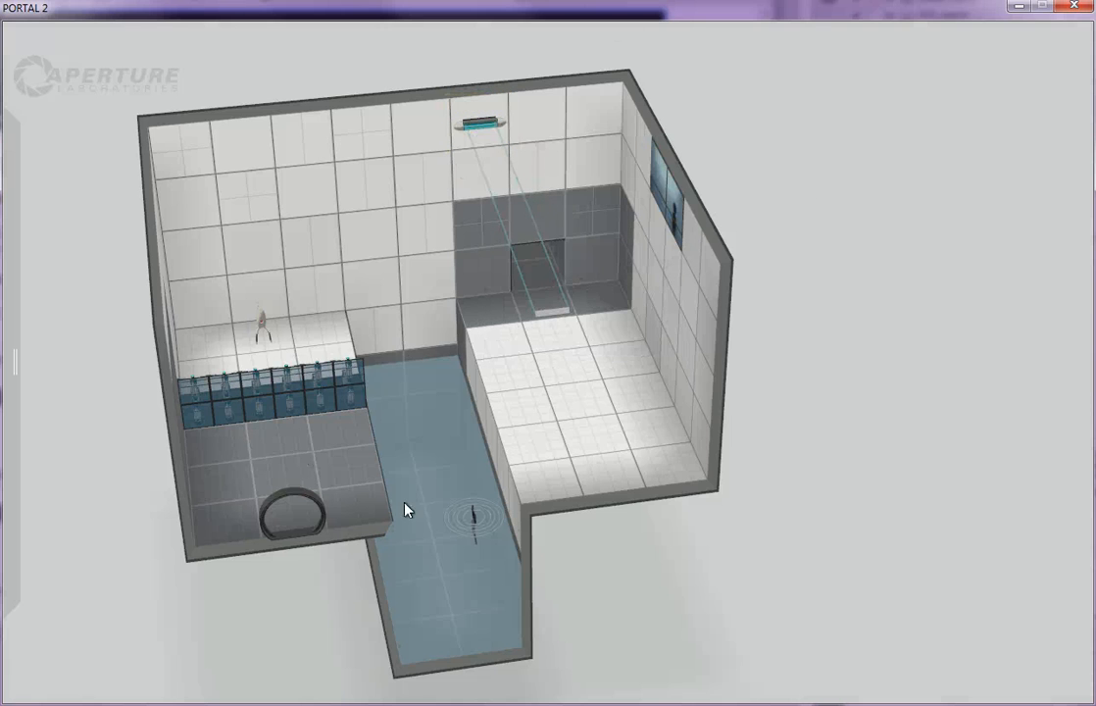
# - Place three pedestal buttons on the dark floor tiles in front of the glass panels, one per panel
pyautogui.moveTo(15, 363)
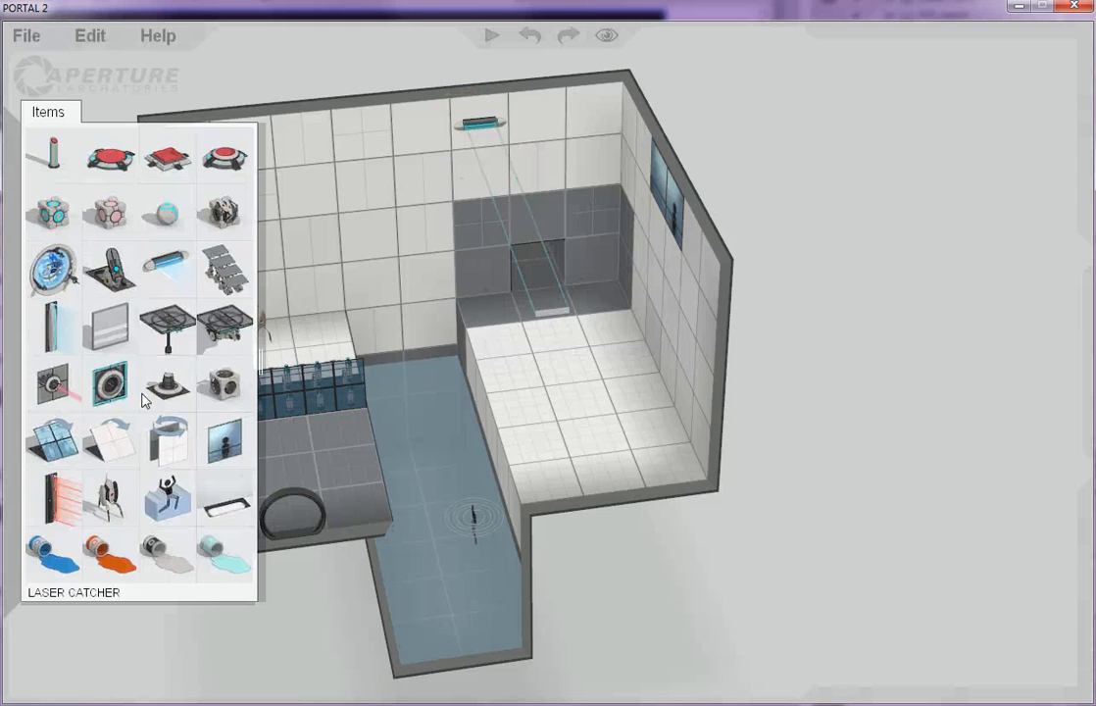
pyautogui.moveTo(55, 165); pyautogui.dragTo(197, 463)
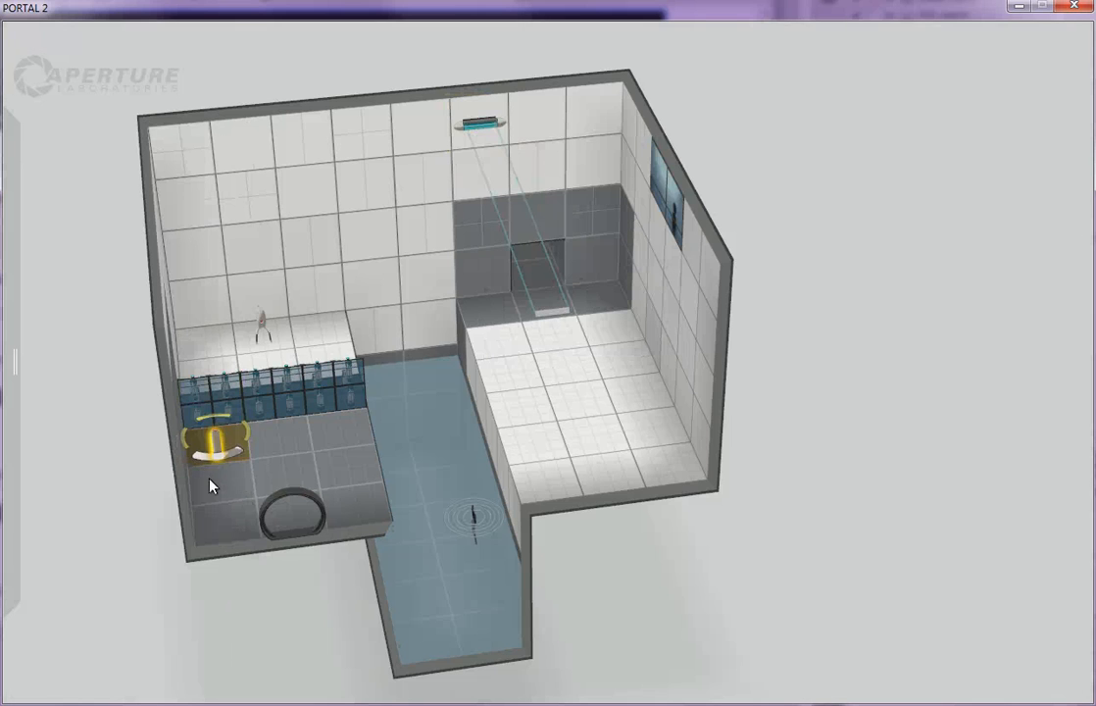
pyautogui.moveTo(51, 167); pyautogui.dragTo(265, 420)
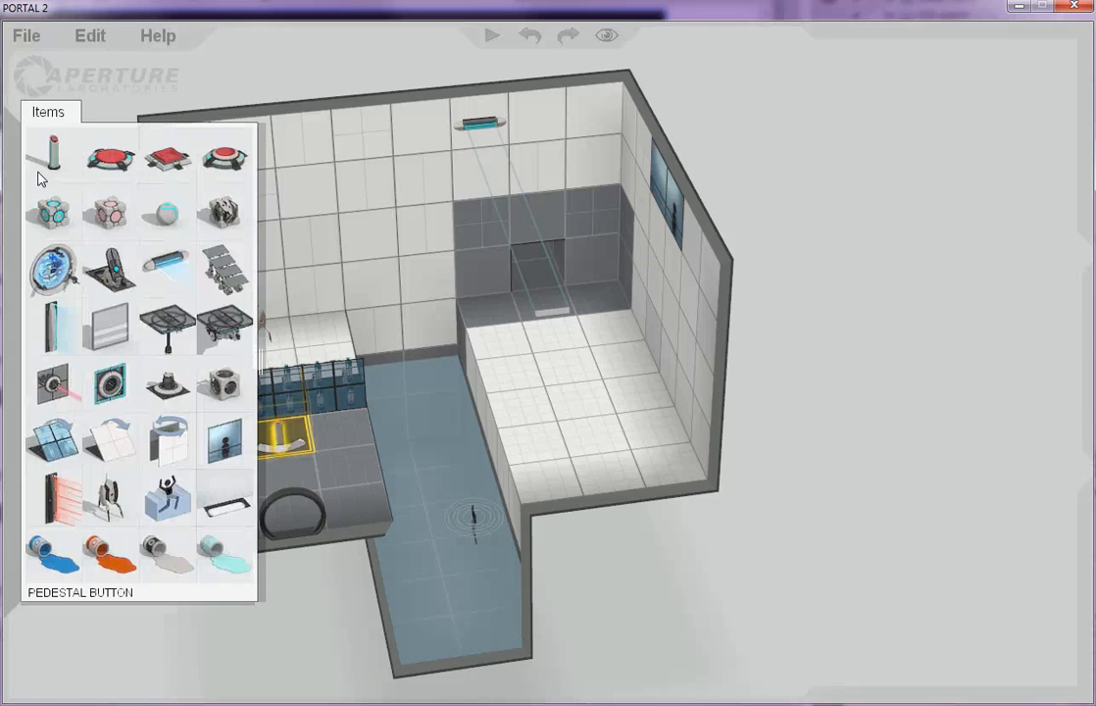
pyautogui.moveTo(44, 155); pyautogui.dragTo(223, 352)
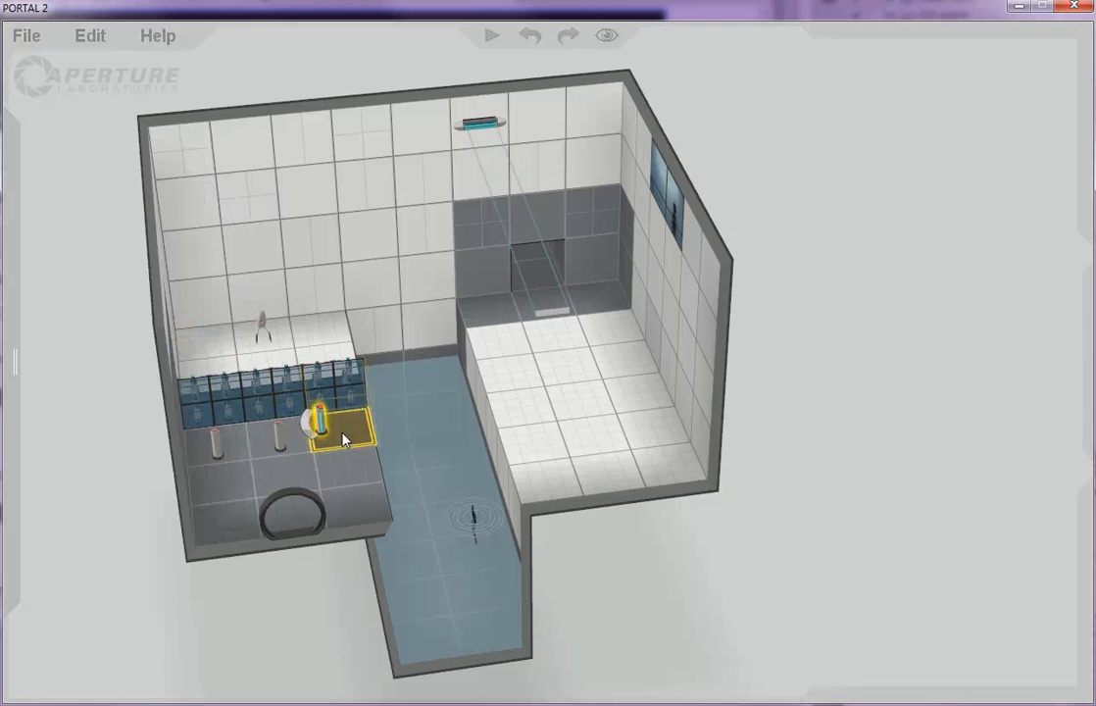
pyautogui.moveTo(351, 440); pyautogui.dragTo(345, 437)
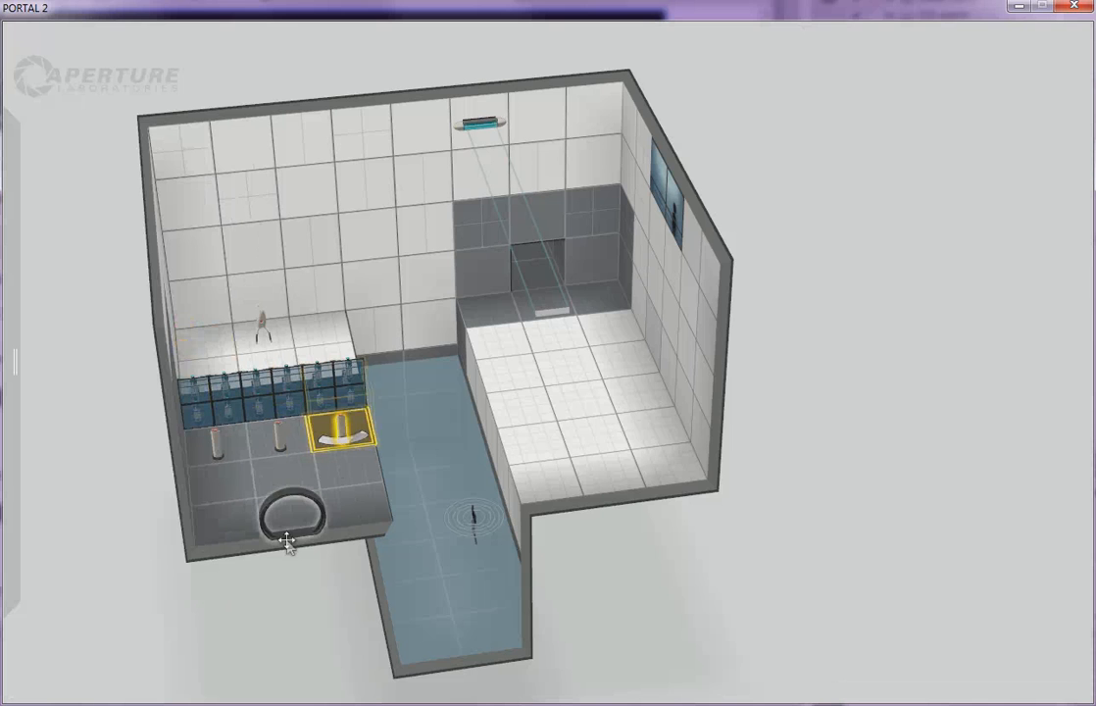
# - Add a weighted cube with its dropper above the turret ledge
pyautogui.moveTo(716, 628); pyautogui.dragTo(663, 610)
pyautogui.moveTo(26, 329)
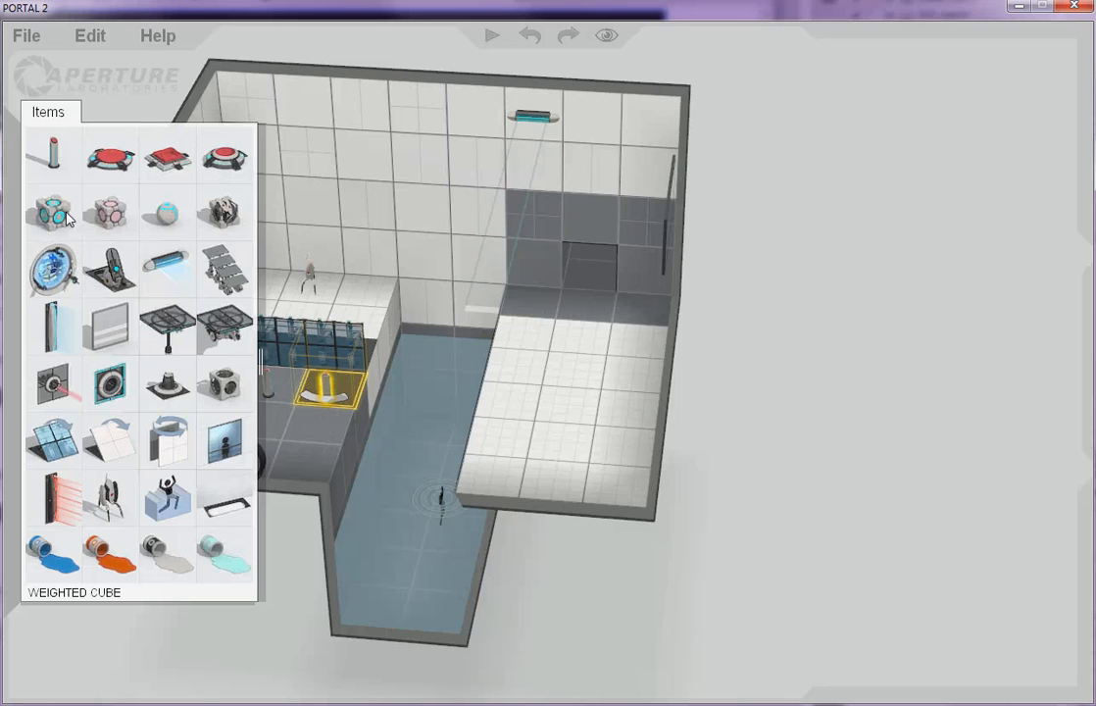
pyautogui.moveTo(57, 223); pyautogui.dragTo(315, 143)
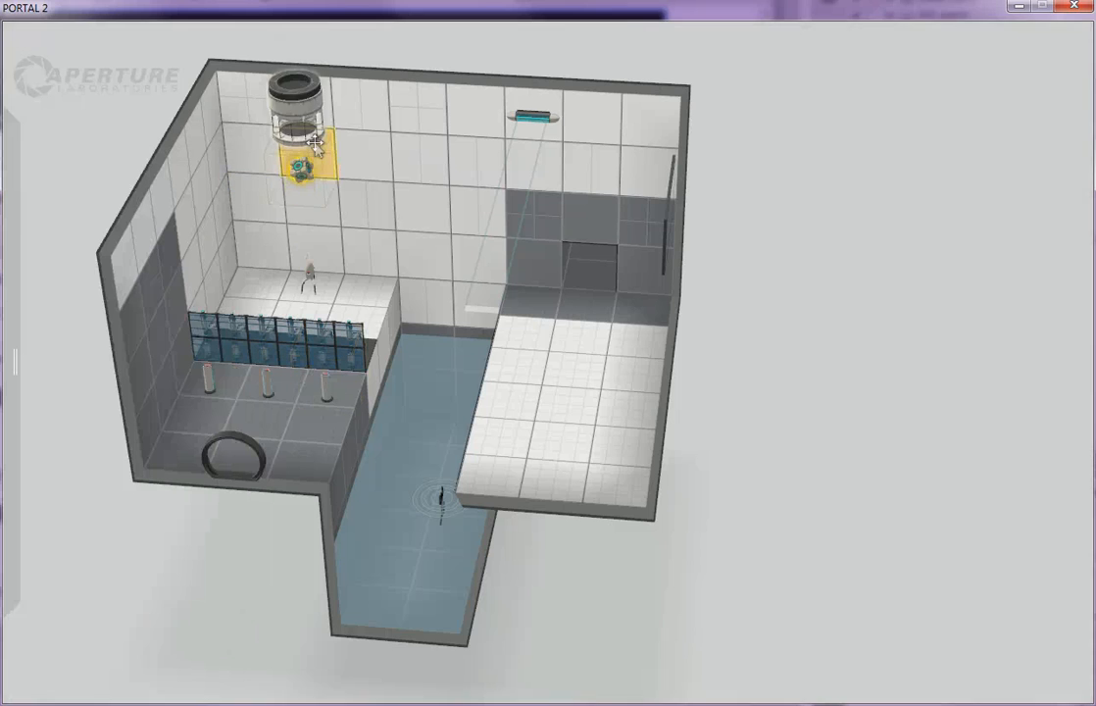
pyautogui.moveTo(75, 403); pyautogui.dragTo(145, 410)
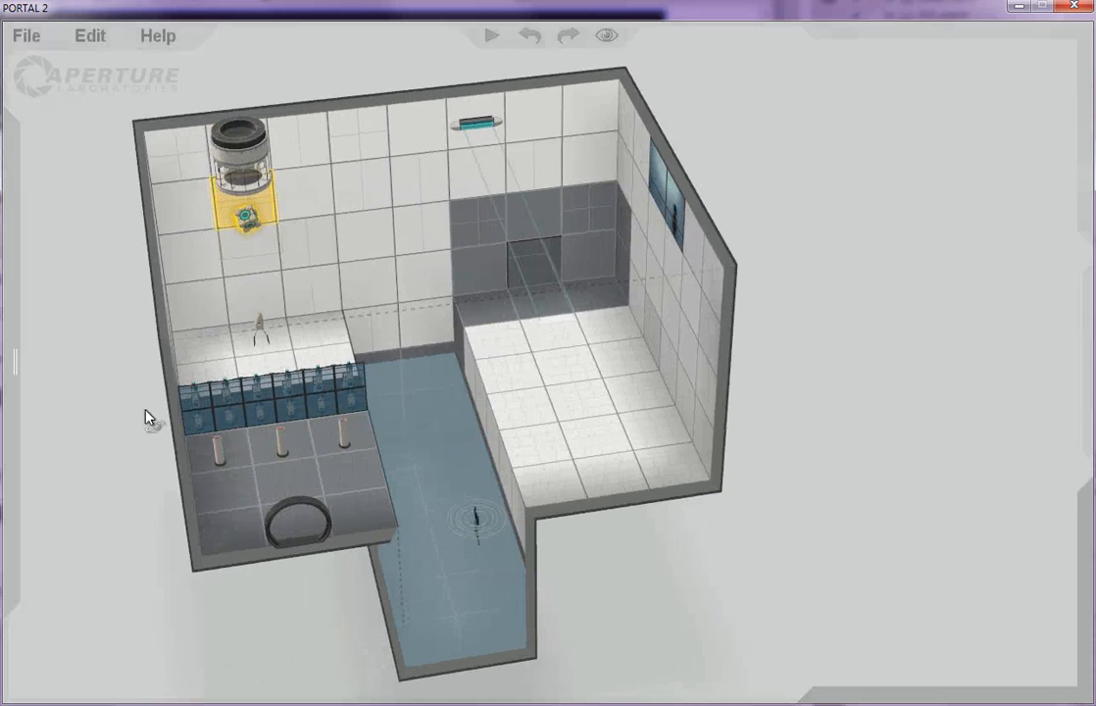
# - Turn off Auto-drop first cube and Auto-respawn cube for the cube dropper
pyautogui.rightClick(245, 177)
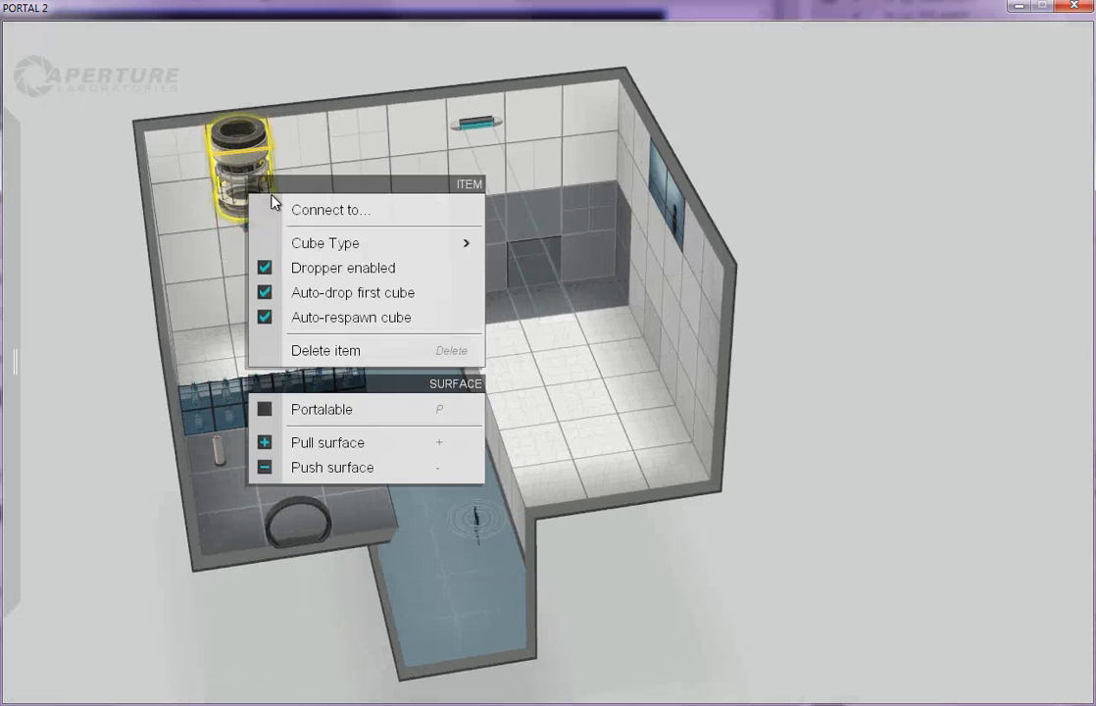
pyautogui.click(324, 293)
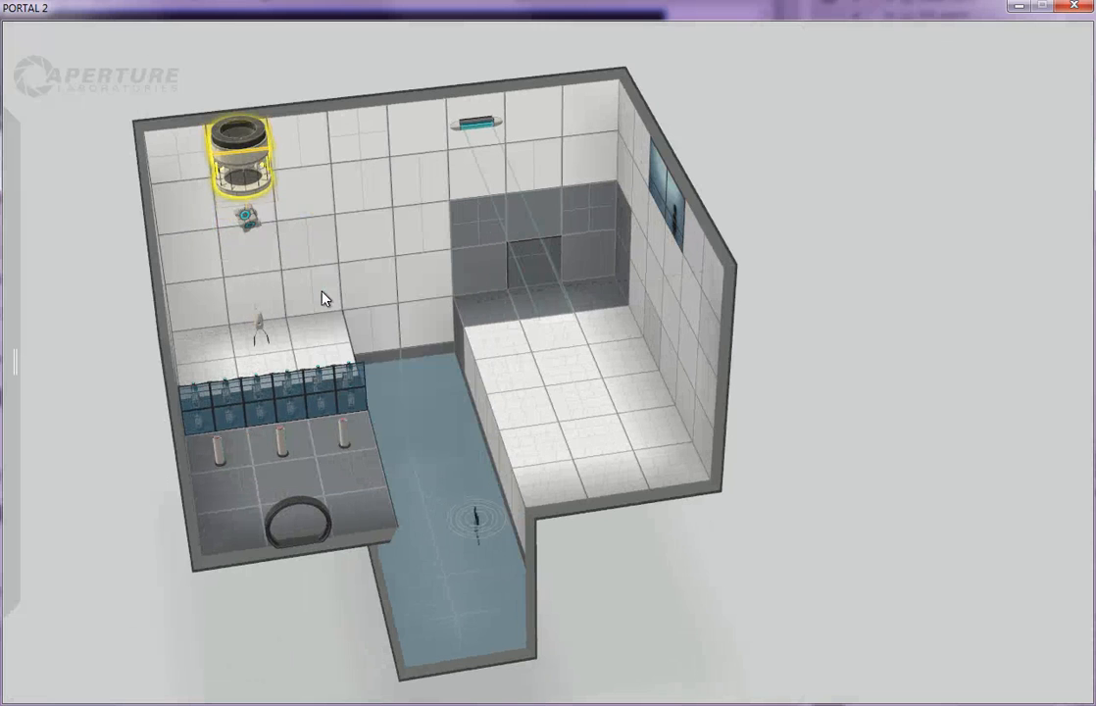
pyautogui.rightClick(236, 181)
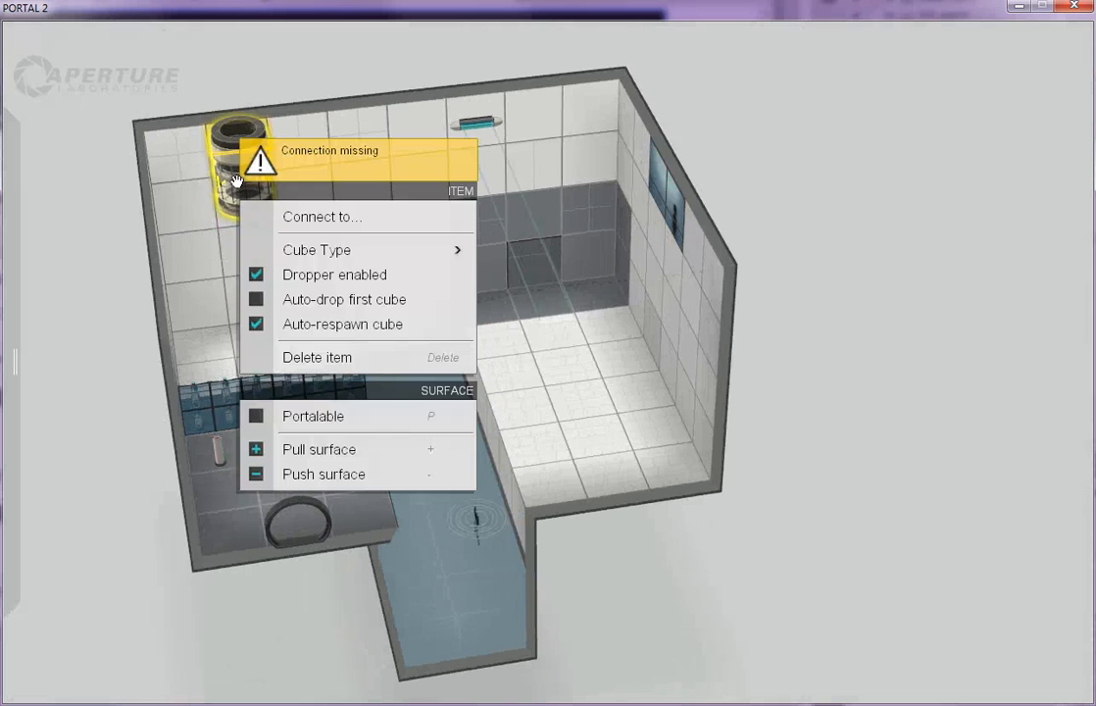
pyautogui.click(257, 325)
pyautogui.click(860, 512)
# - Select the row of three ceiling tiles in front of the cube dropper and pull them down about two blocks
pyautogui.moveTo(860, 512); pyautogui.dragTo(727, 186)
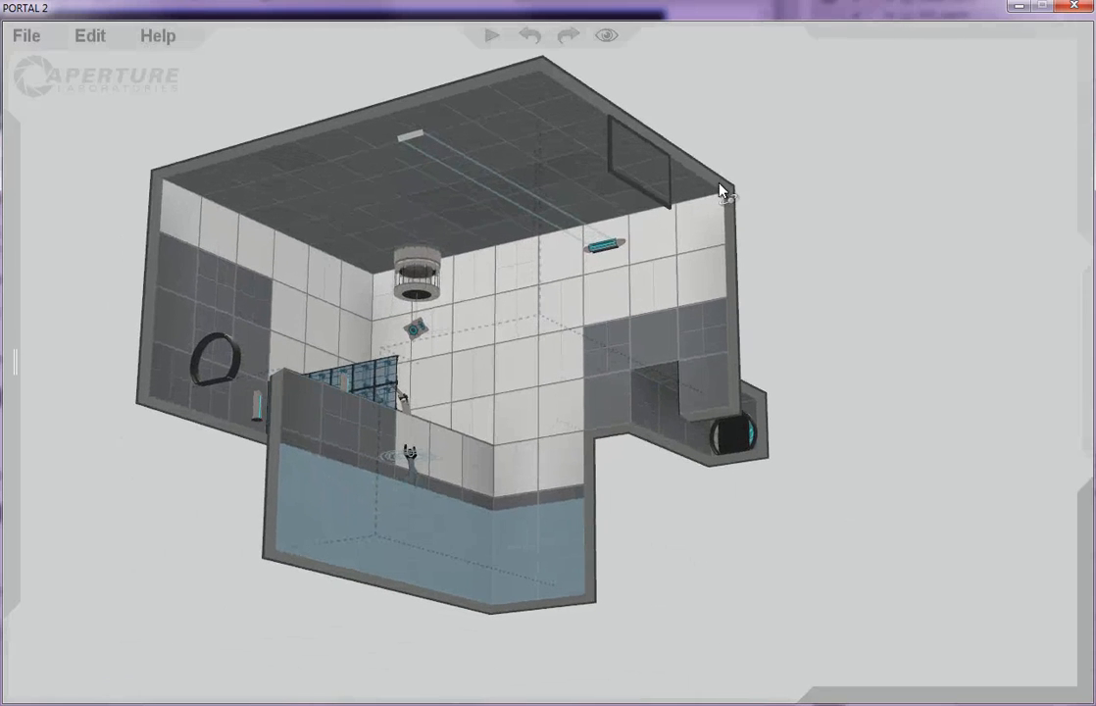
pyautogui.click(423, 222)
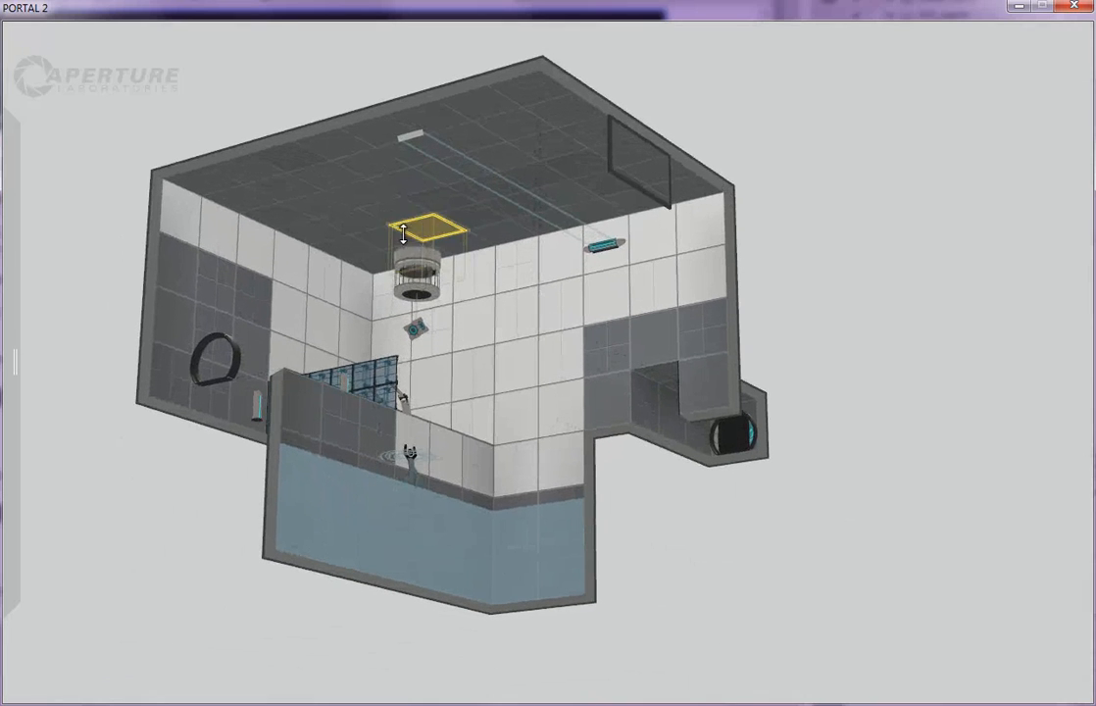
pyautogui.click(383, 236)
pyautogui.click(336, 251)
pyautogui.keyDown('shift'); pyautogui.click(426, 220); pyautogui.keyUp('shift')
pyautogui.moveTo(378, 229); pyautogui.dragTo(383, 340)
# - Shift all three pedestal buttons to the edge of their floor tiles, right against the glass panels
pyautogui.moveTo(784, 289); pyautogui.dragTo(835, 432)
pyautogui.moveTo(835, 432); pyautogui.dragTo(882, 418, button='right')
pyautogui.moveTo(284, 488); pyautogui.dragTo(287, 568, button='right')
pyautogui.scroll(5, 318, 445)
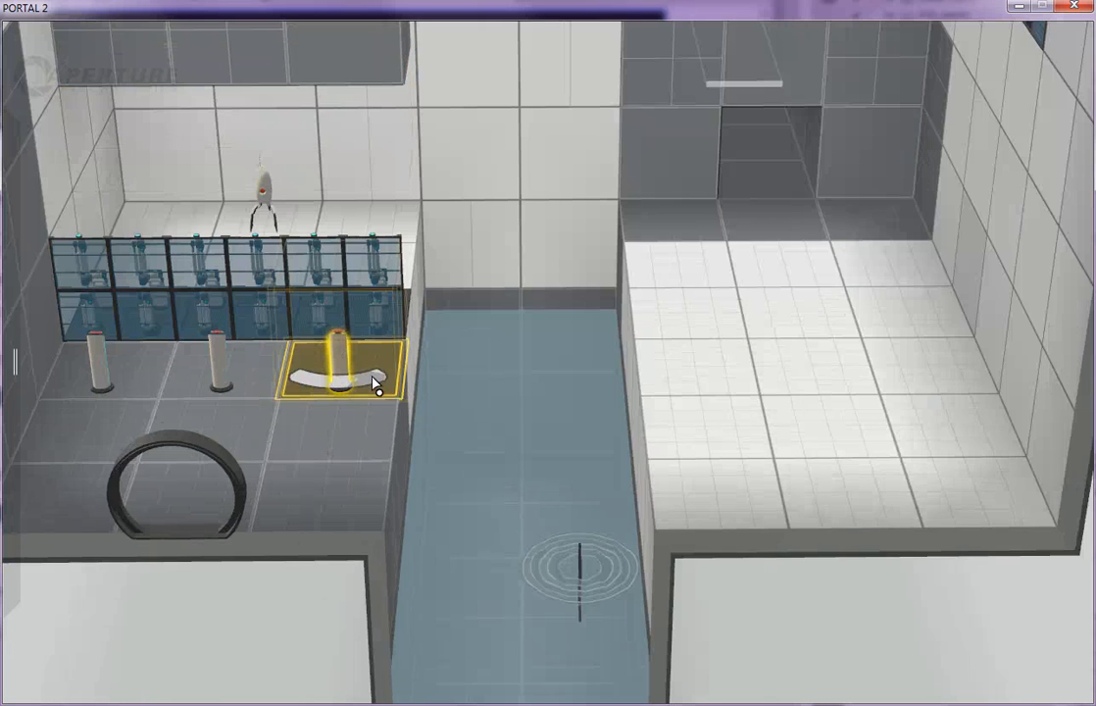
pyautogui.click(375, 385)
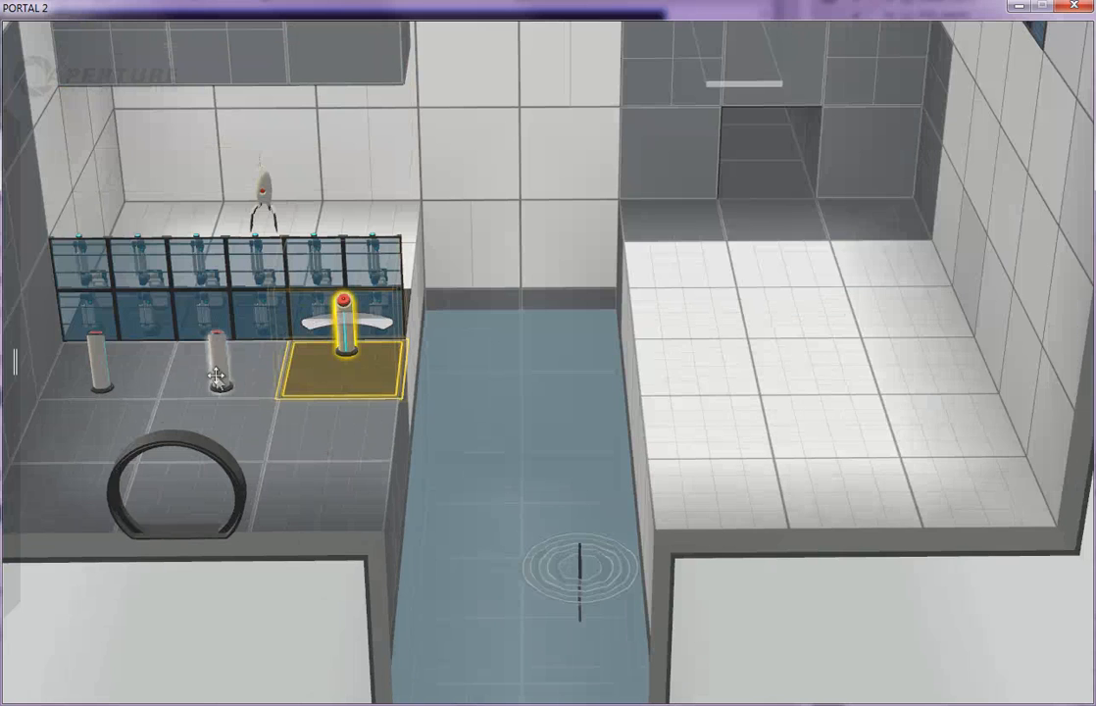
pyautogui.click(214, 381)
pyautogui.moveTo(241, 387); pyautogui.dragTo(169, 294)
pyautogui.click(93, 338)
pyautogui.moveTo(132, 385); pyautogui.dragTo(54, 275)
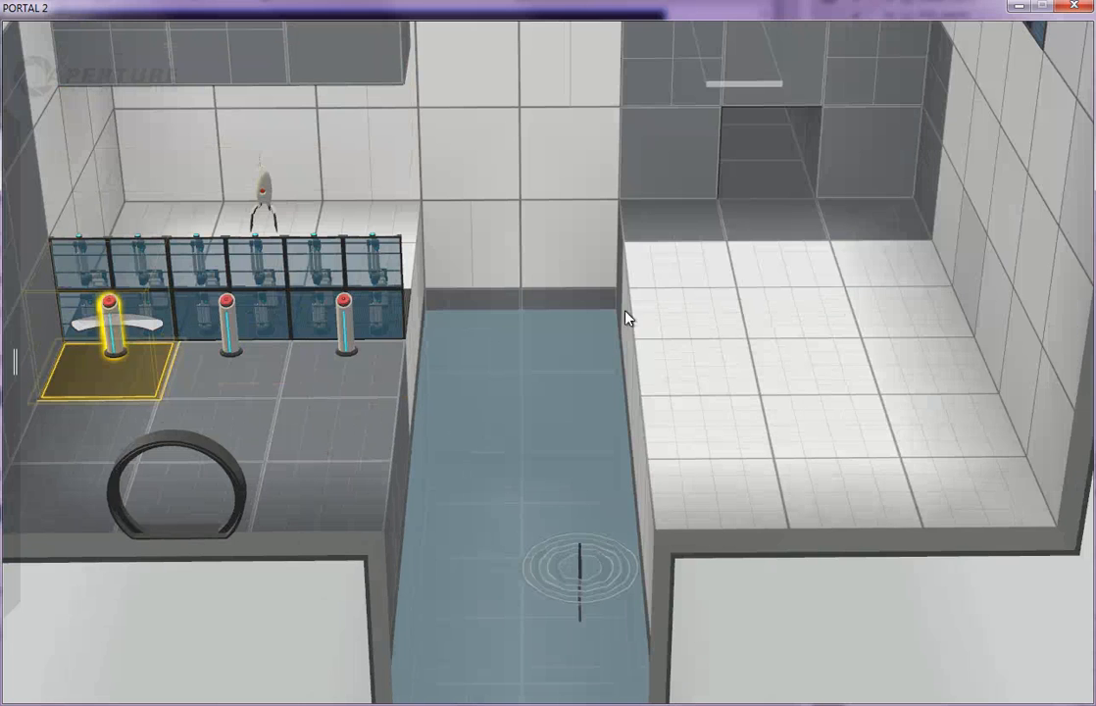
# - Connect the pedestal button nearest the side wall to all three upright glass panels
pyautogui.rightClick(122, 363)
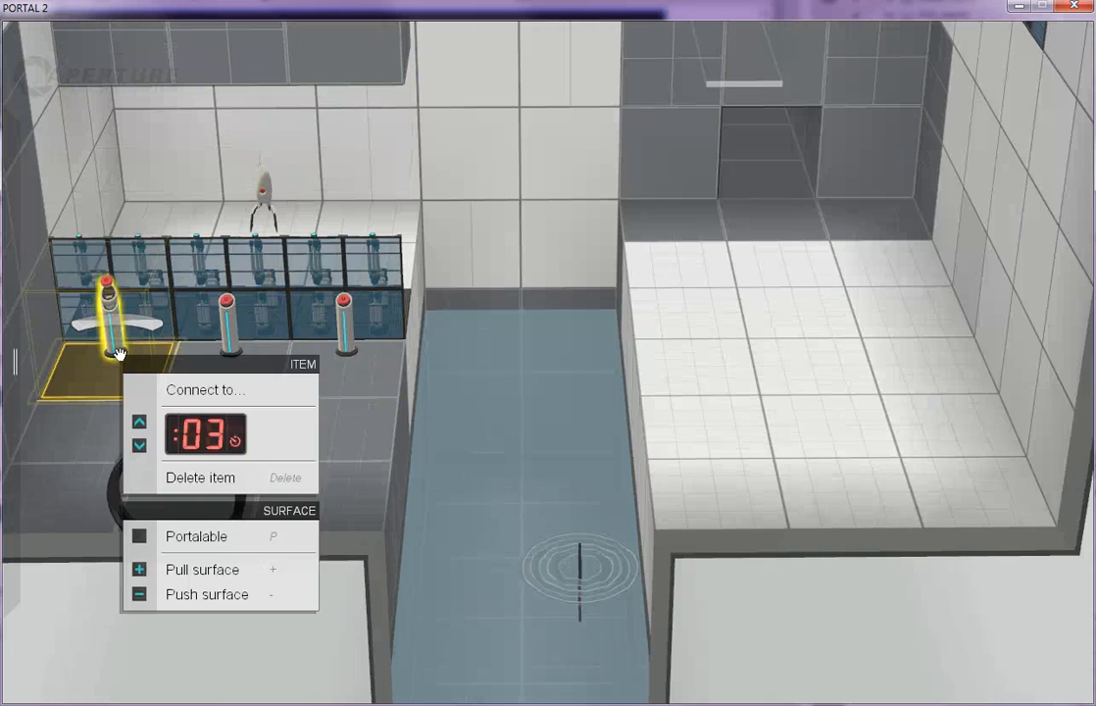
pyautogui.click(201, 390)
pyautogui.click(154, 281)
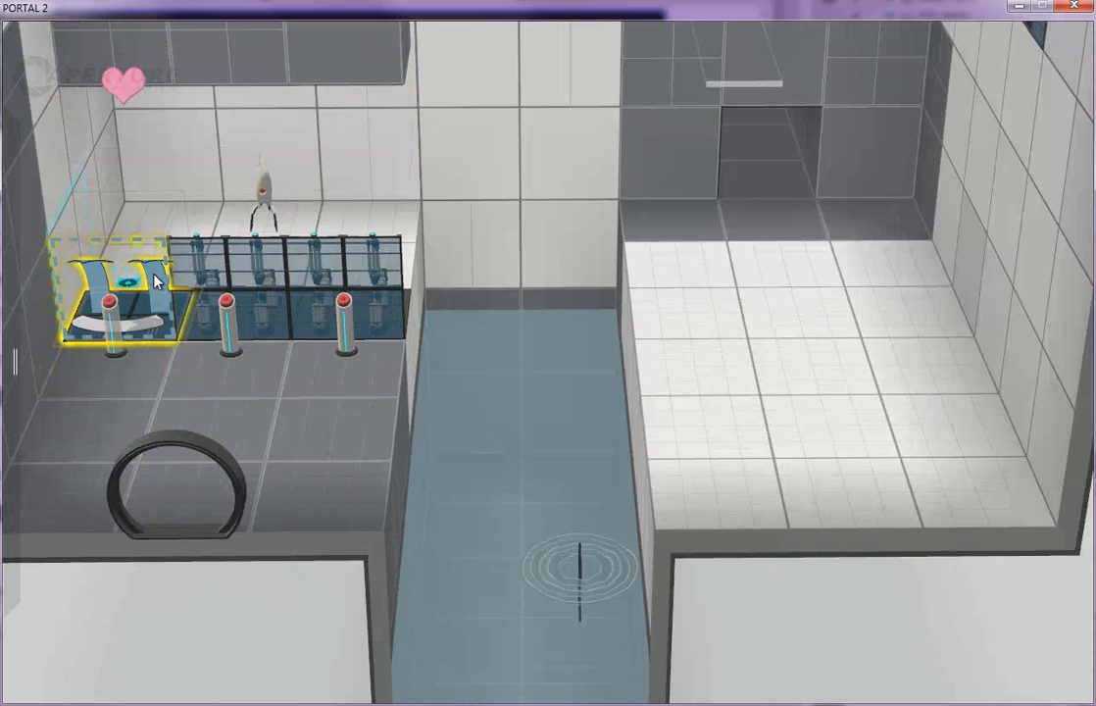
pyautogui.click(115, 345)
pyautogui.rightClick(115, 345)
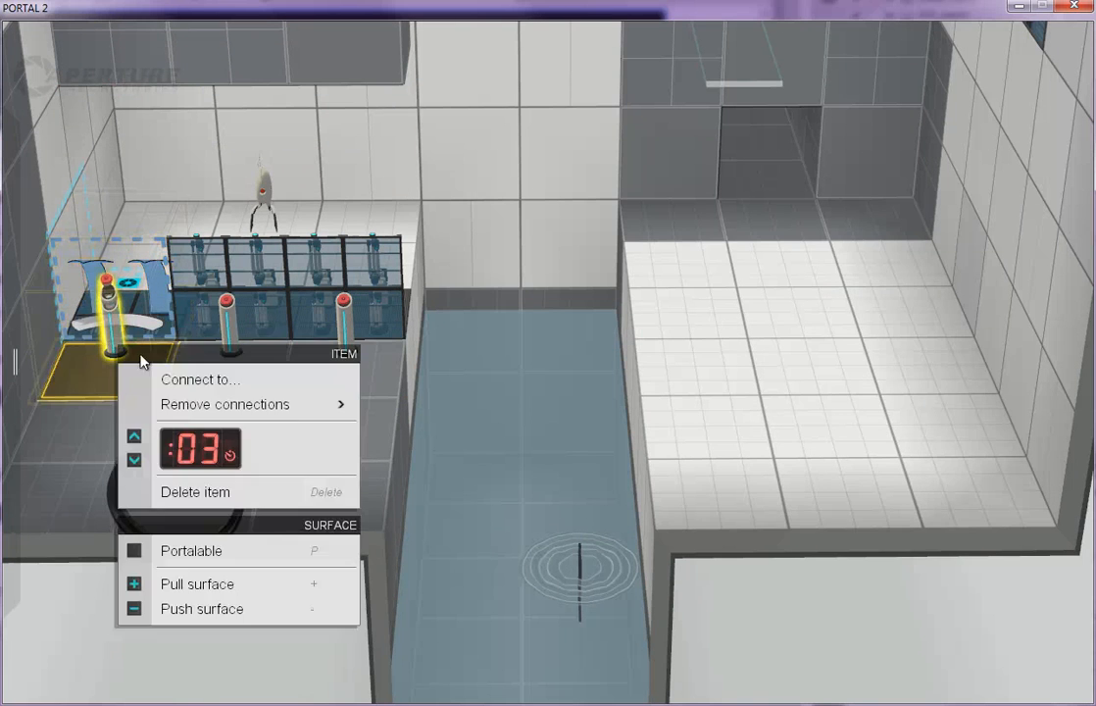
pyautogui.click(196, 380)
pyautogui.click(217, 284)
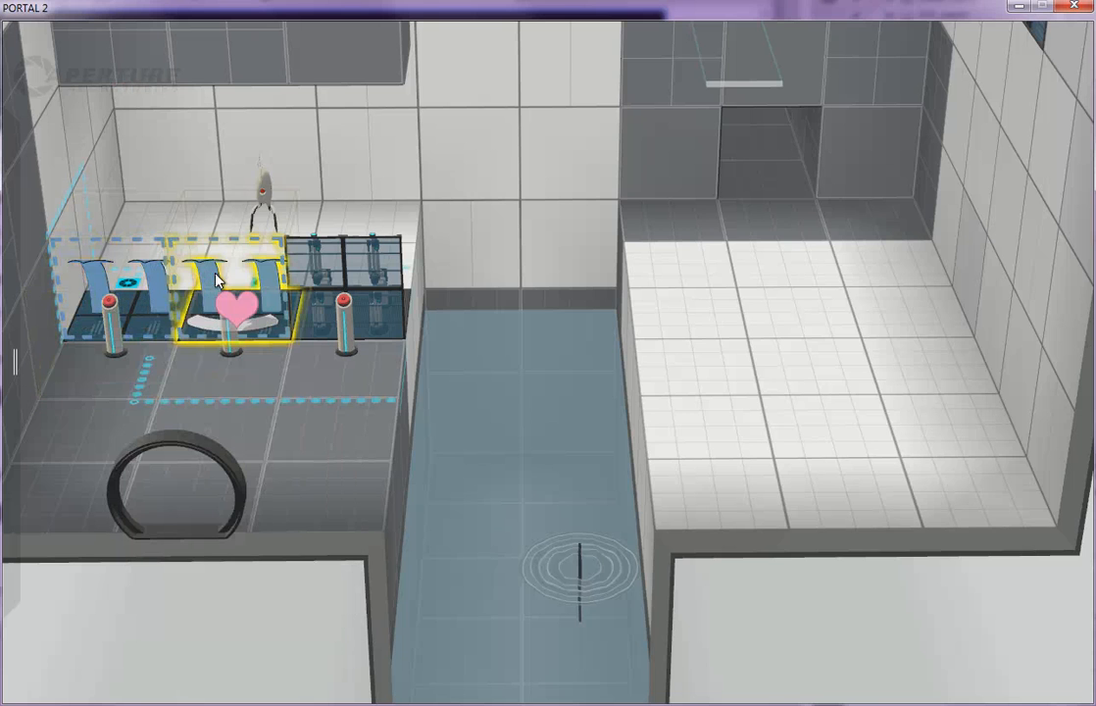
pyautogui.click(110, 333)
pyautogui.rightClick(115, 349)
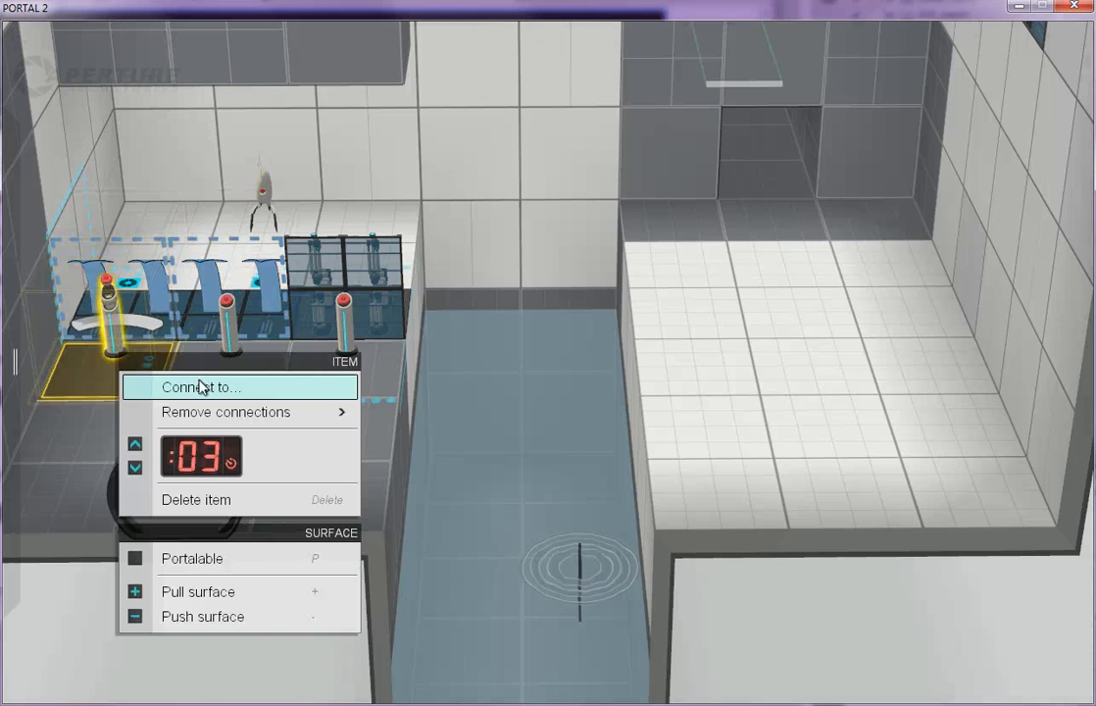
pyautogui.click(199, 385)
pyautogui.click(320, 285)
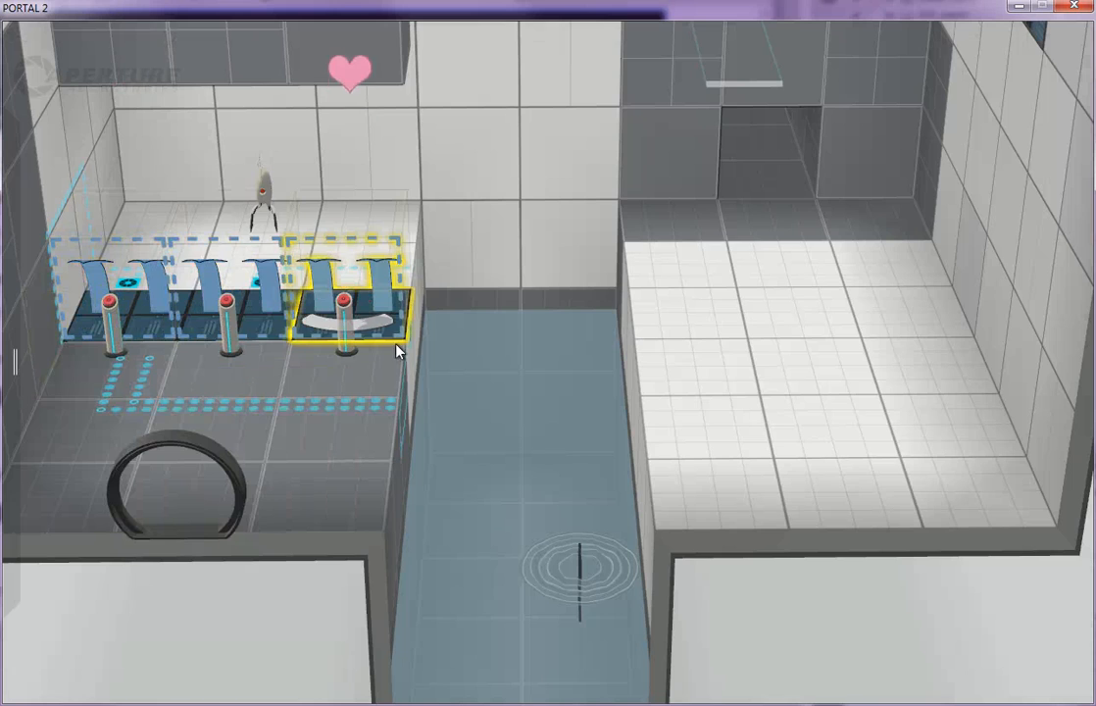
pyautogui.scroll(-3, 396, 345)
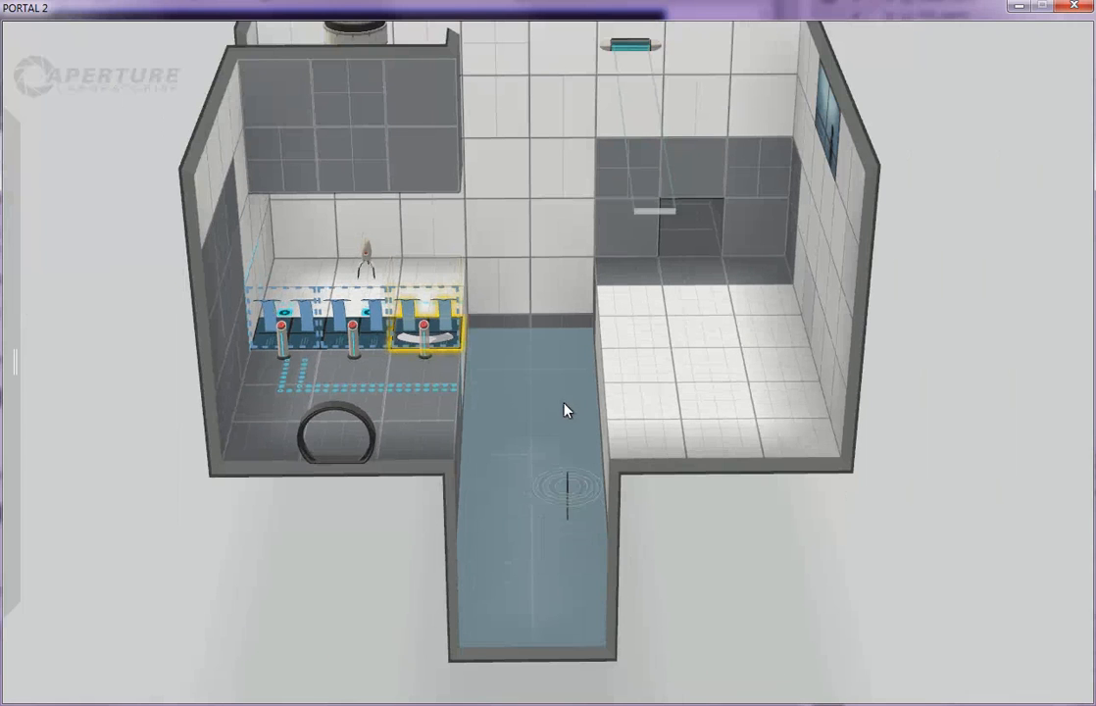
# - Connect the middle pedestal button to the light bridge on the far wall
pyautogui.click(635, 395)
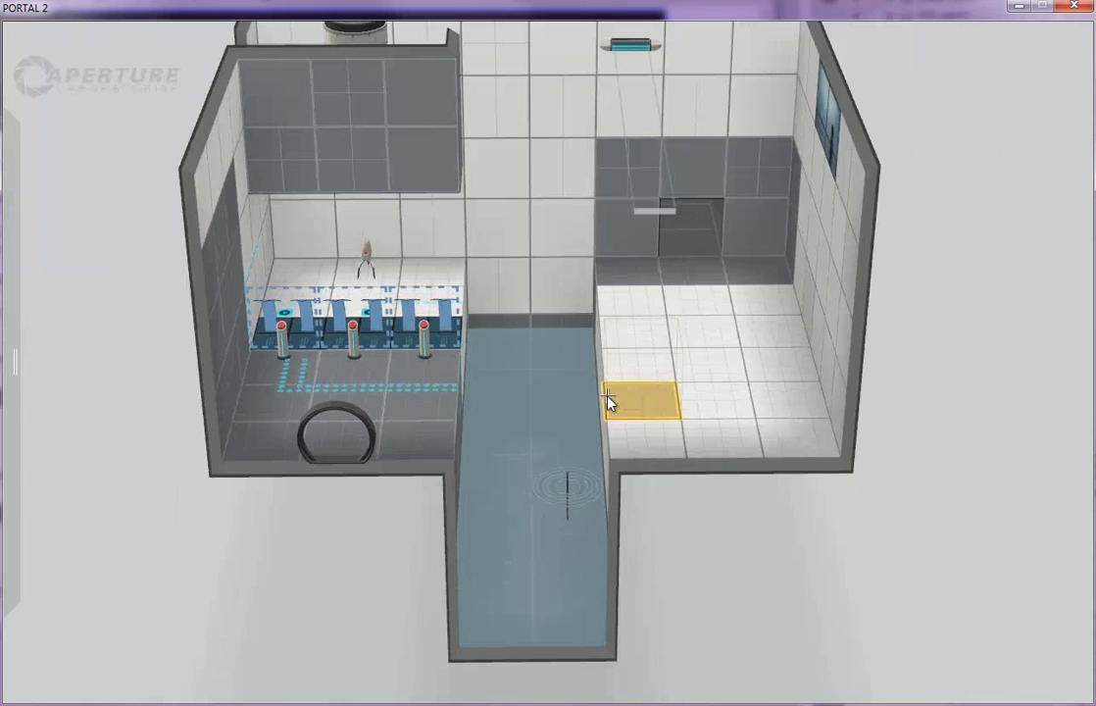
pyautogui.click(301, 345)
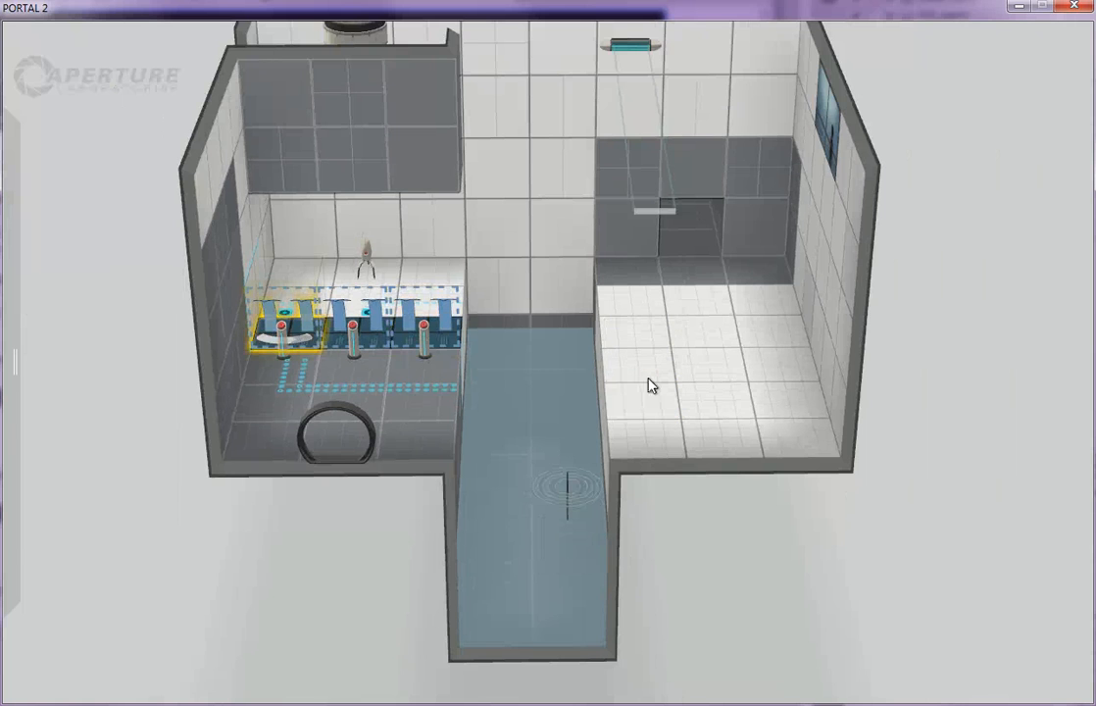
pyautogui.moveTo(546, 398)
pyautogui.mouseDown()
pyautogui.moveTo(513, 404)
pyautogui.moveTo(641, 396)
pyautogui.moveTo(562, 398)
pyautogui.mouseUp()
pyautogui.rightClick(365, 360)
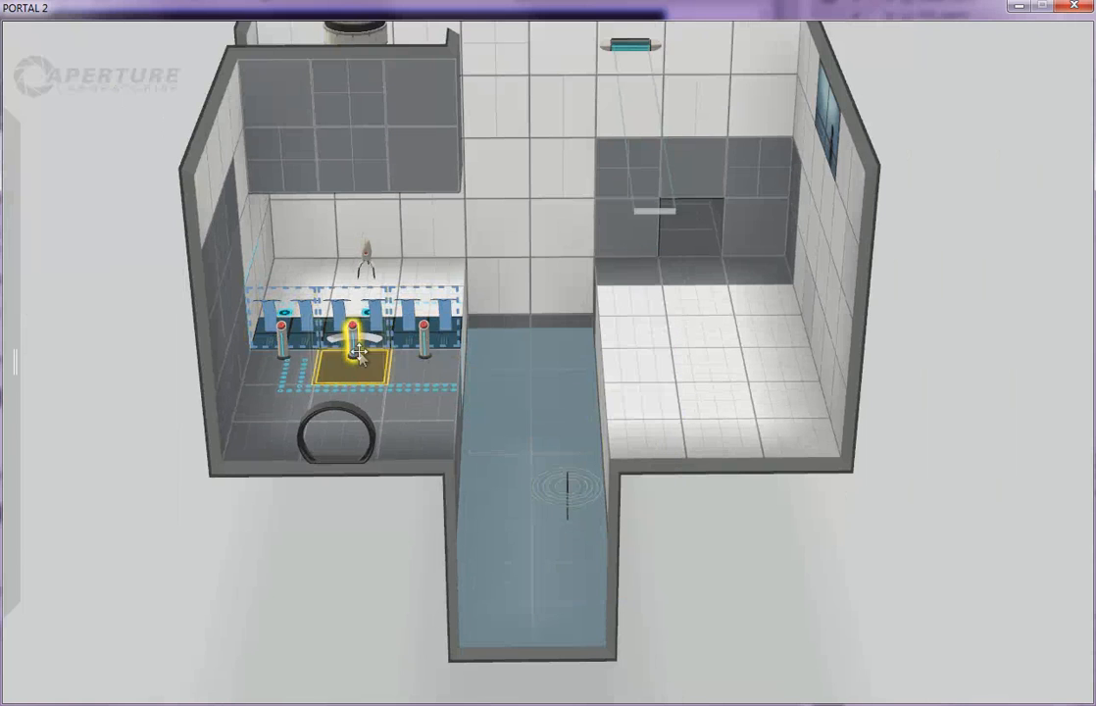
pyautogui.click(412, 385)
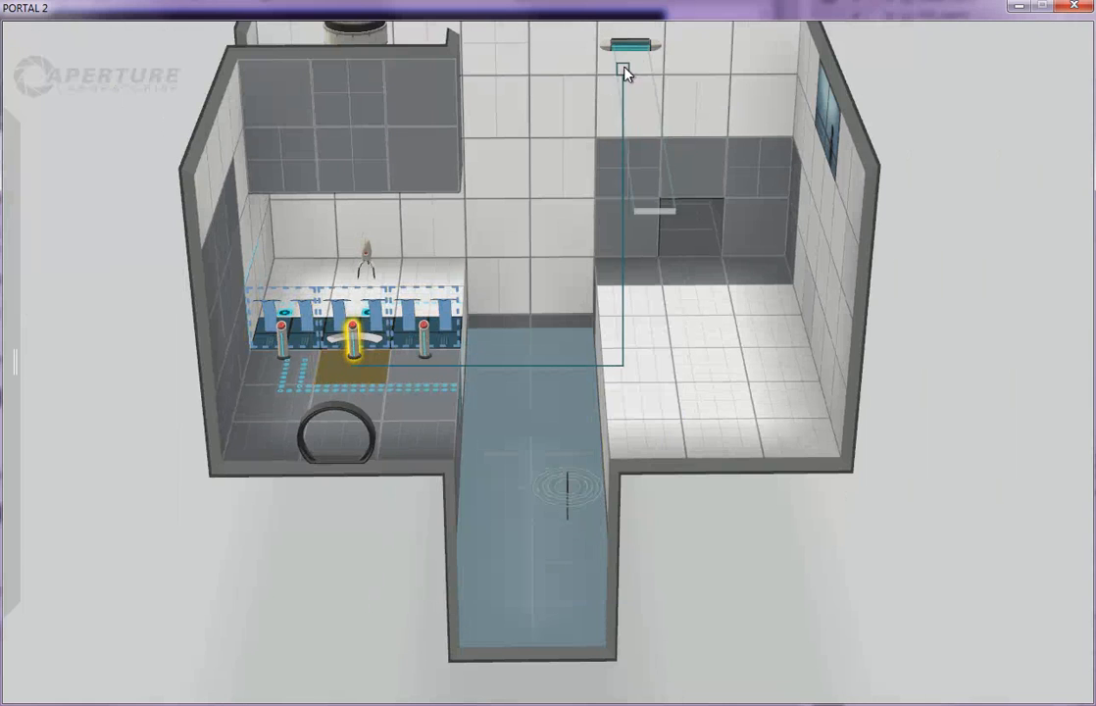
pyautogui.click(632, 56)
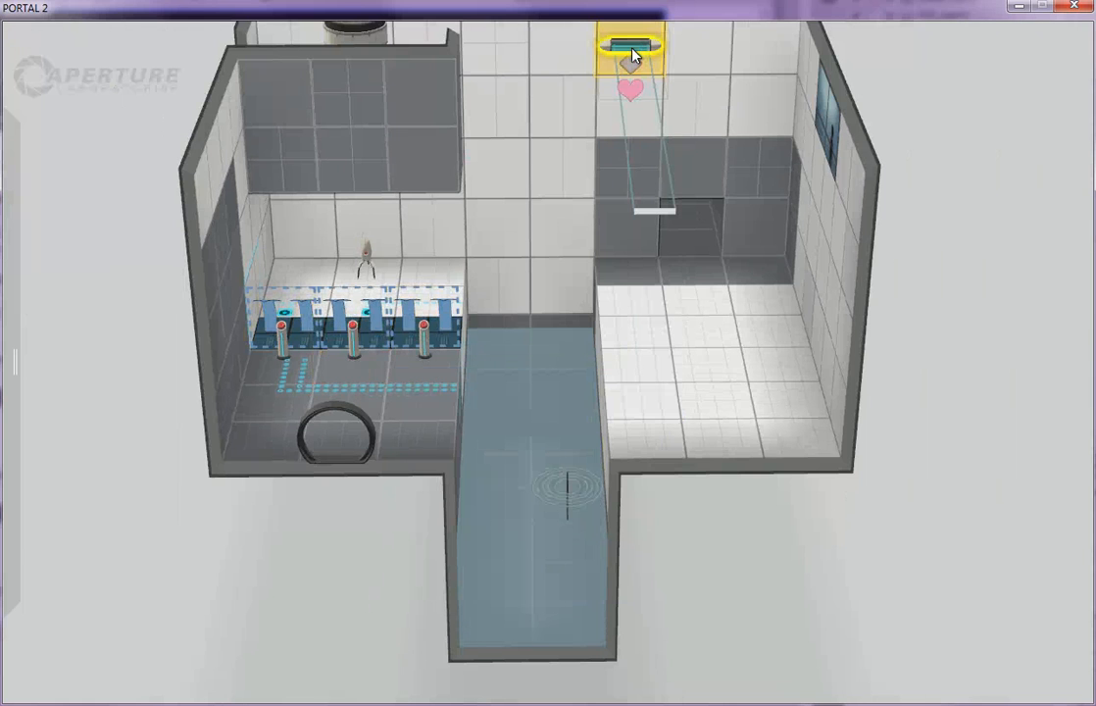
# - Set the middle pedestal button's timer to 10 seconds
pyautogui.click(355, 357)
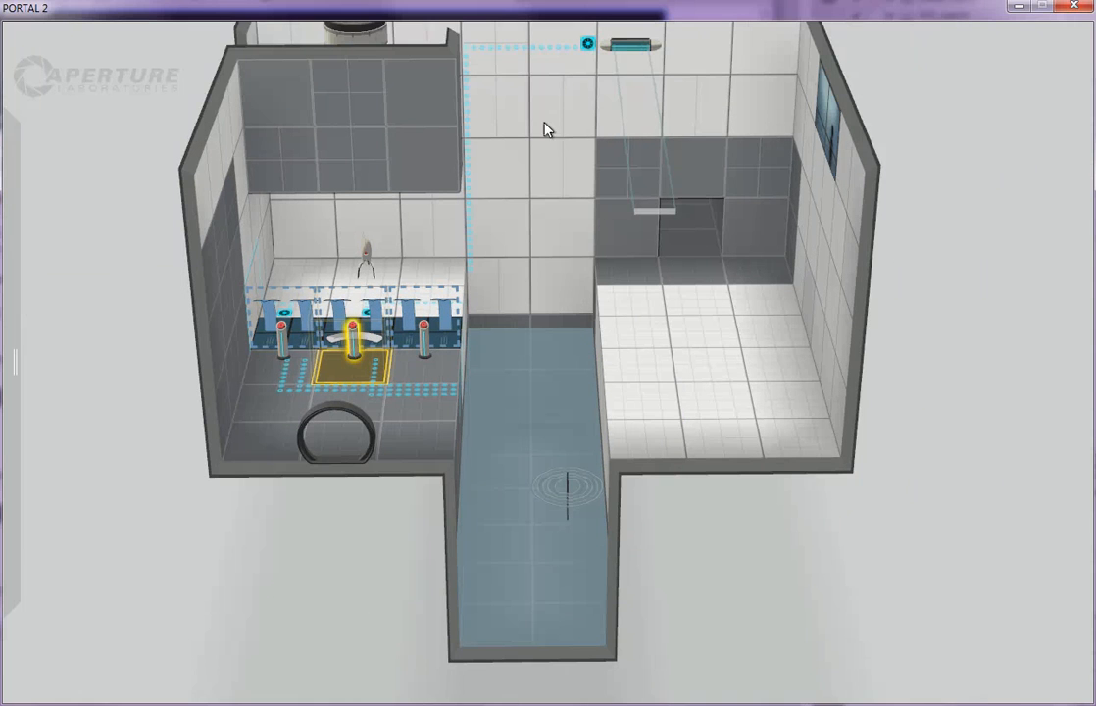
pyautogui.rightClick(351, 346)
pyautogui.click(367, 445)
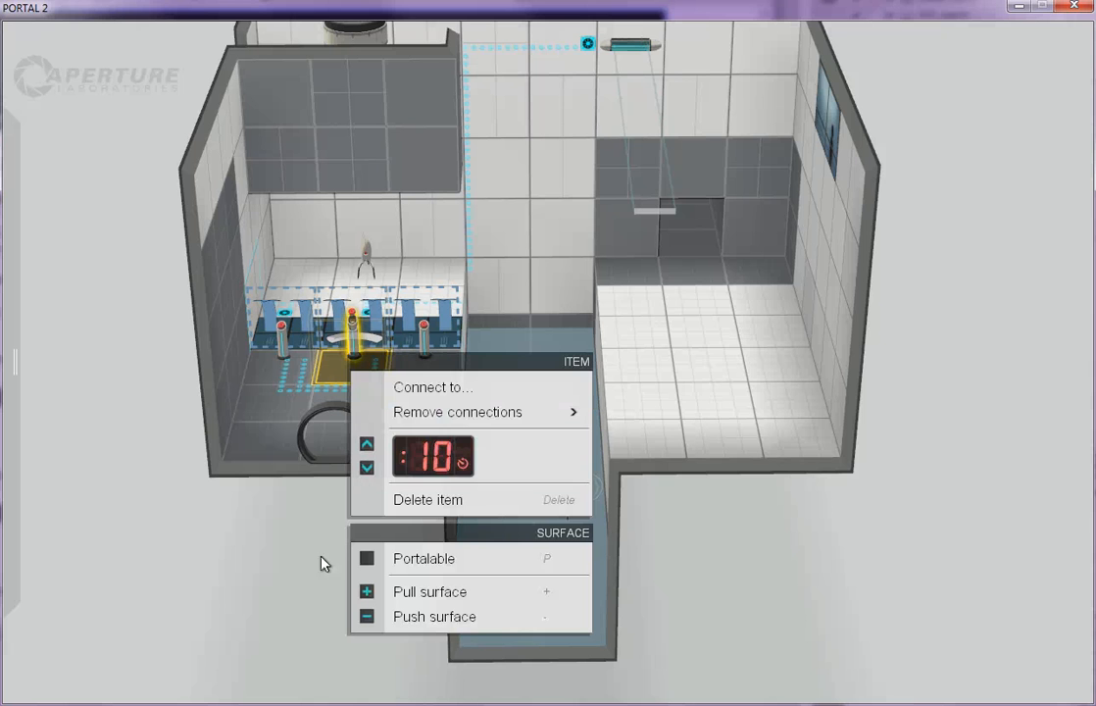
pyautogui.click(291, 588)
# - Connect the pedestal button nearest the goo trench to the cube dropper on the ceiling
pyautogui.moveTo(283, 596); pyautogui.dragTo(402, 613)
pyautogui.moveTo(403, 612); pyautogui.dragTo(118, 511, button='right')
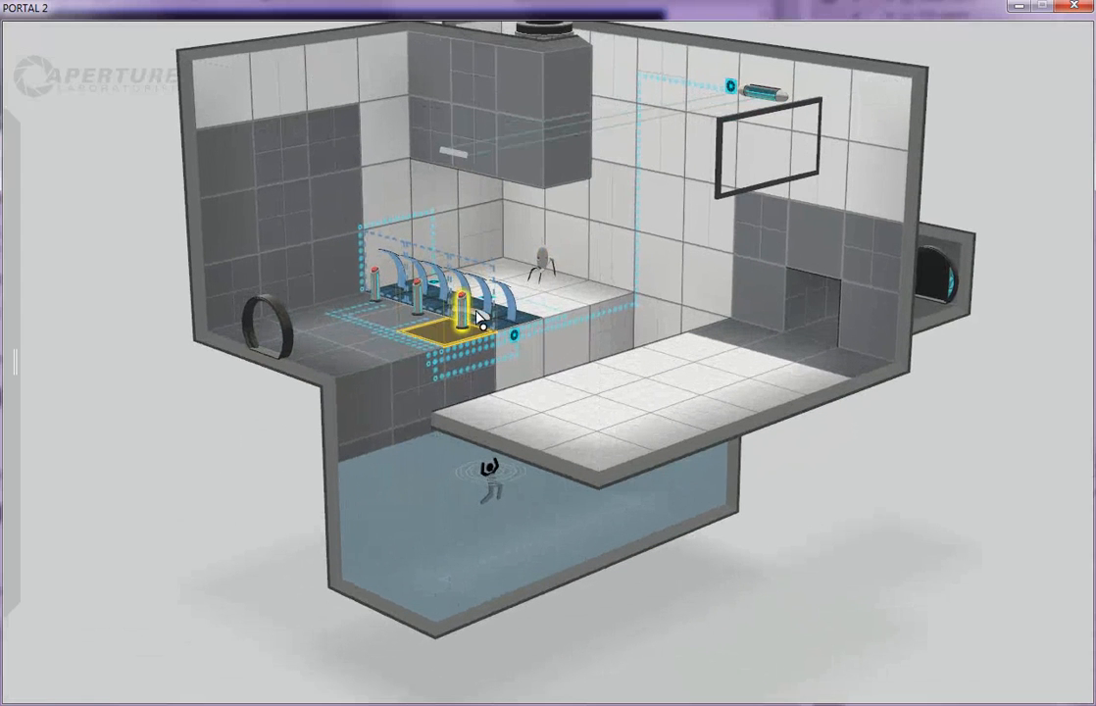
pyautogui.scroll(-5, 920, 479)
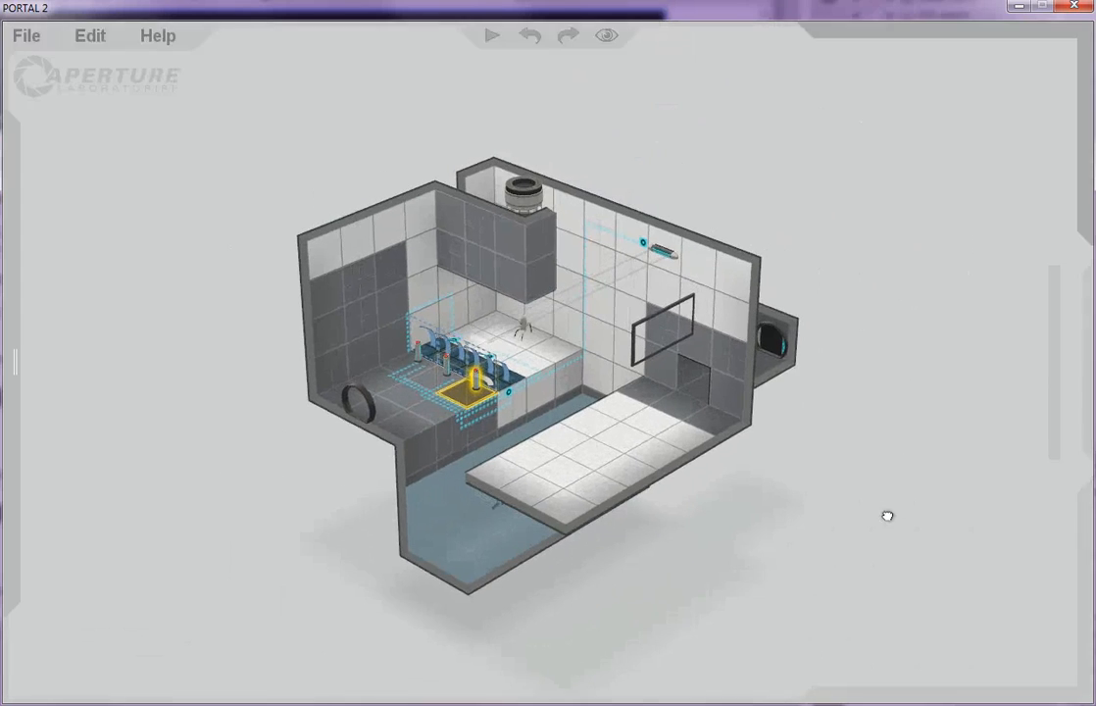
pyautogui.rightClick(475, 388)
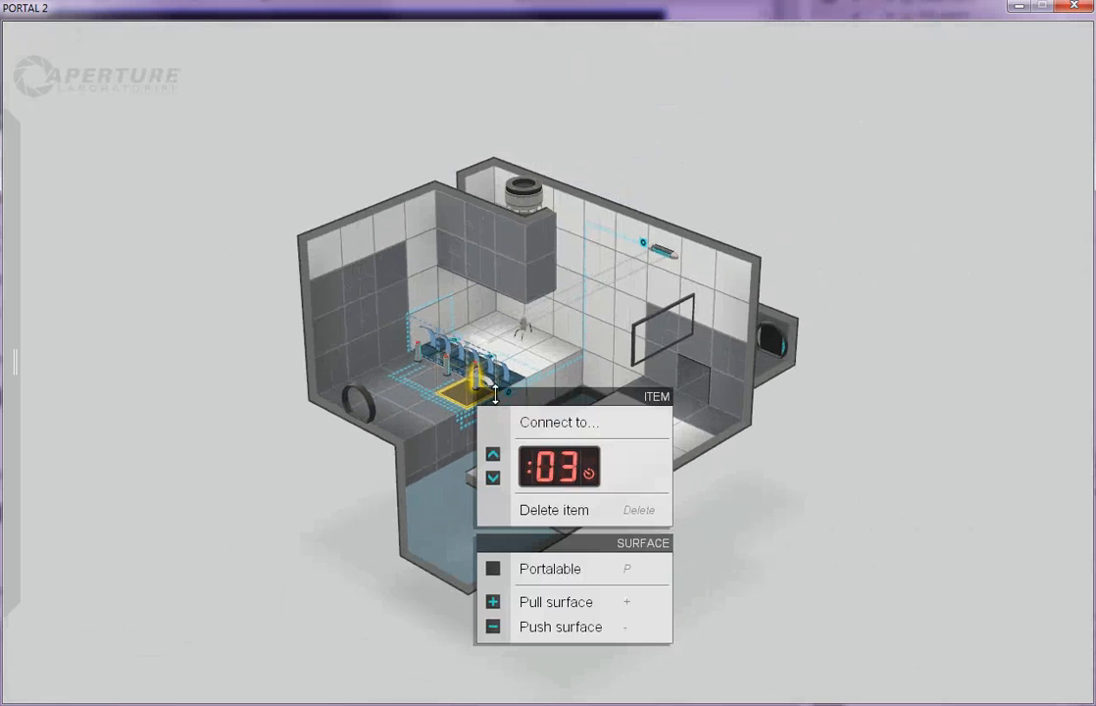
pyautogui.click(560, 428)
pyautogui.click(529, 194)
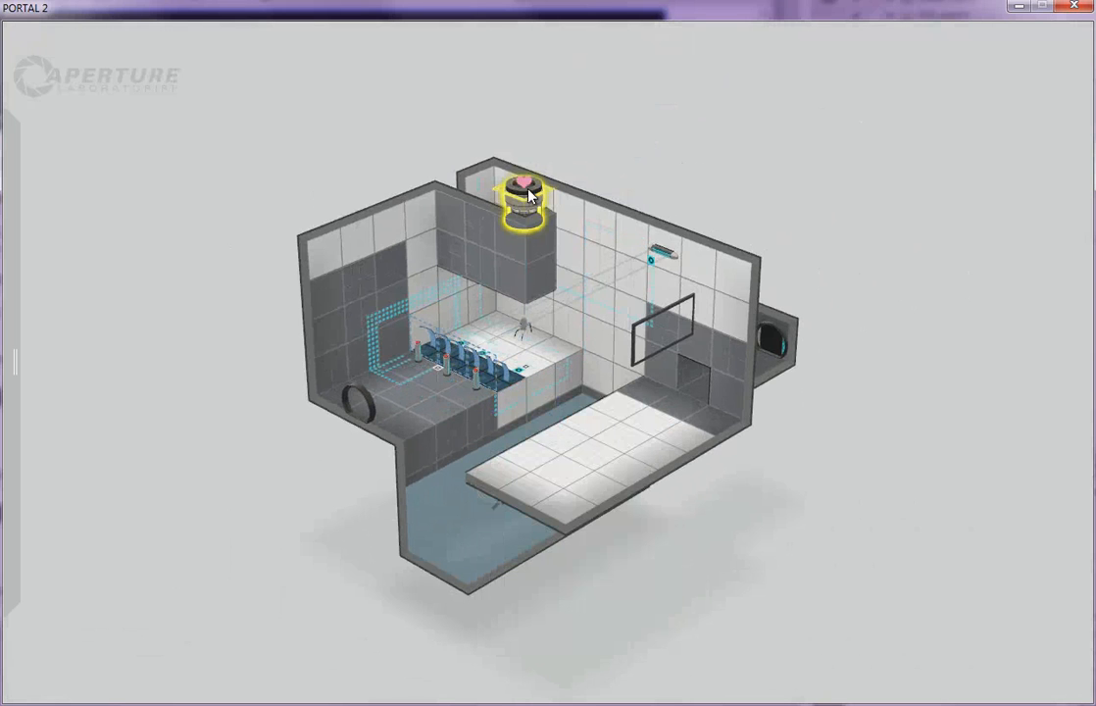
# - Turn on Start deployed for all three glass panels behind the pedestal buttons
pyautogui.moveTo(246, 604); pyautogui.dragTo(332, 560, button='right')
pyautogui.moveTo(322, 585); pyautogui.dragTo(236, 564, button='middle')
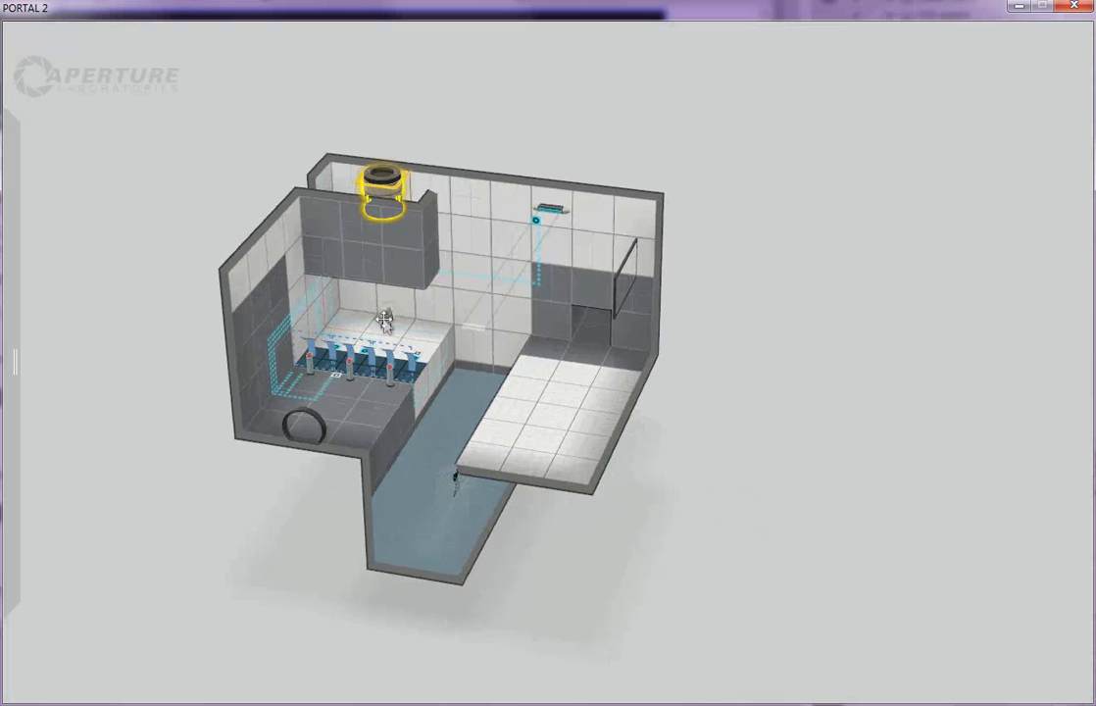
pyautogui.moveTo(270, 539); pyautogui.dragTo(296, 385, button='right')
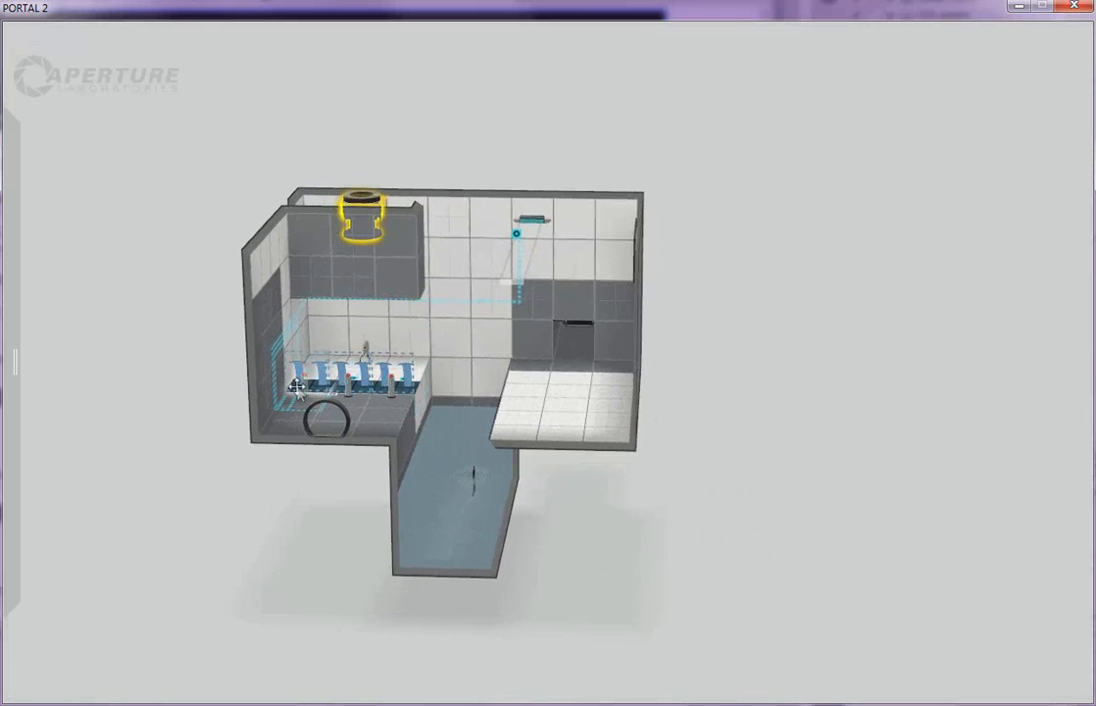
pyautogui.moveTo(330, 521)
pyautogui.mouseDown(button='right')
pyautogui.moveTo(293, 592)
pyautogui.moveTo(328, 538)
pyautogui.mouseUp(button='right')
pyautogui.scroll(5, 293, 592)
pyautogui.moveTo(459, 438); pyautogui.dragTo(392, 549, button='middle')
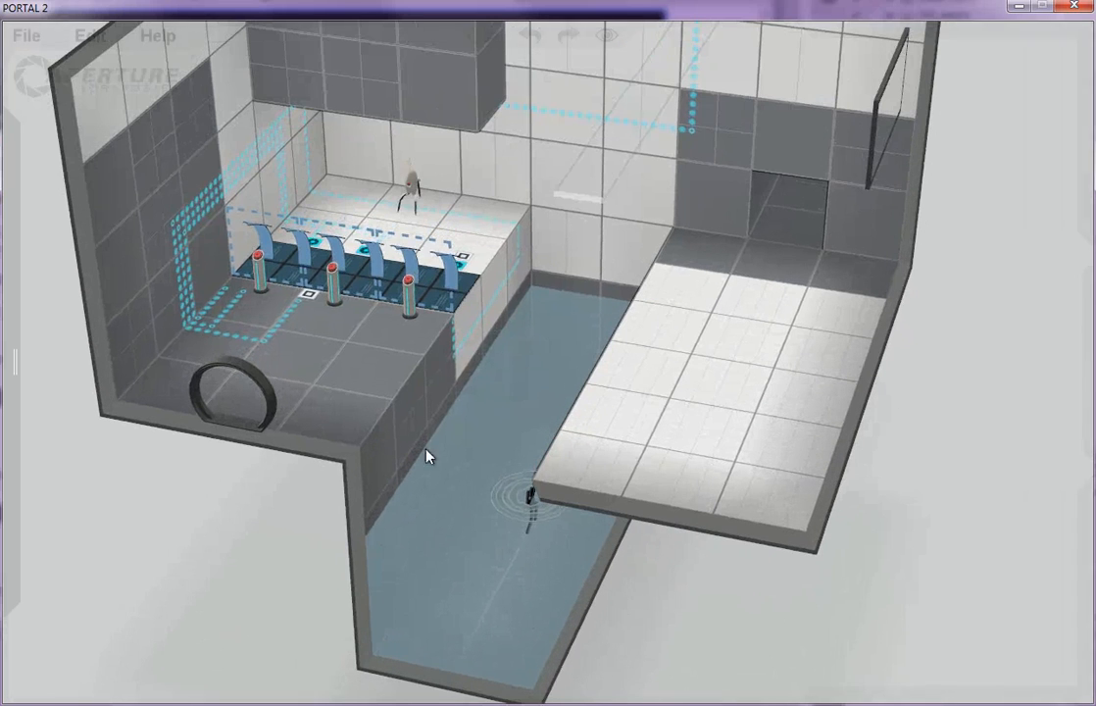
pyautogui.click(448, 278)
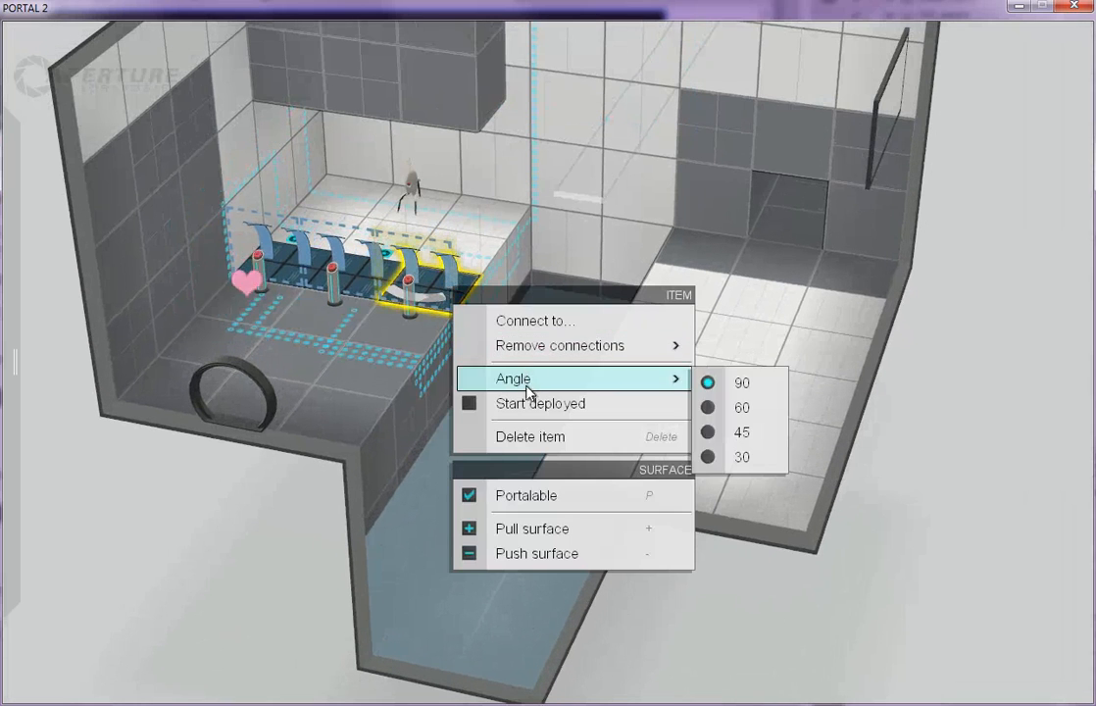
pyautogui.click(469, 404)
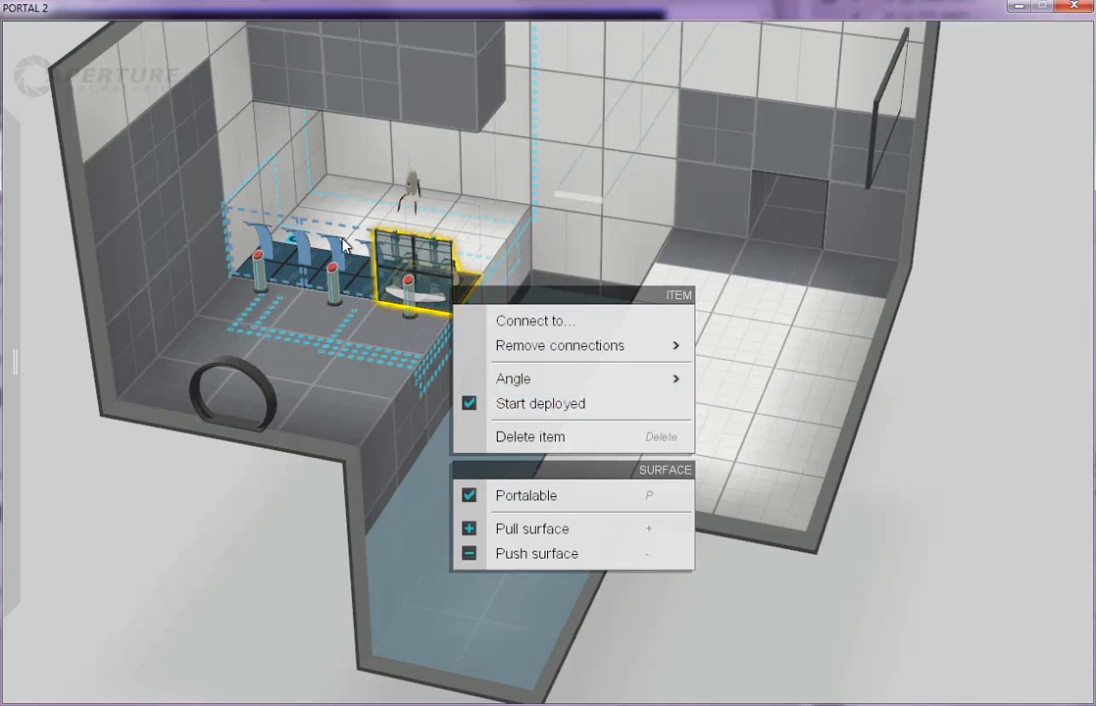
pyautogui.click(342, 259)
pyautogui.rightClick(342, 258)
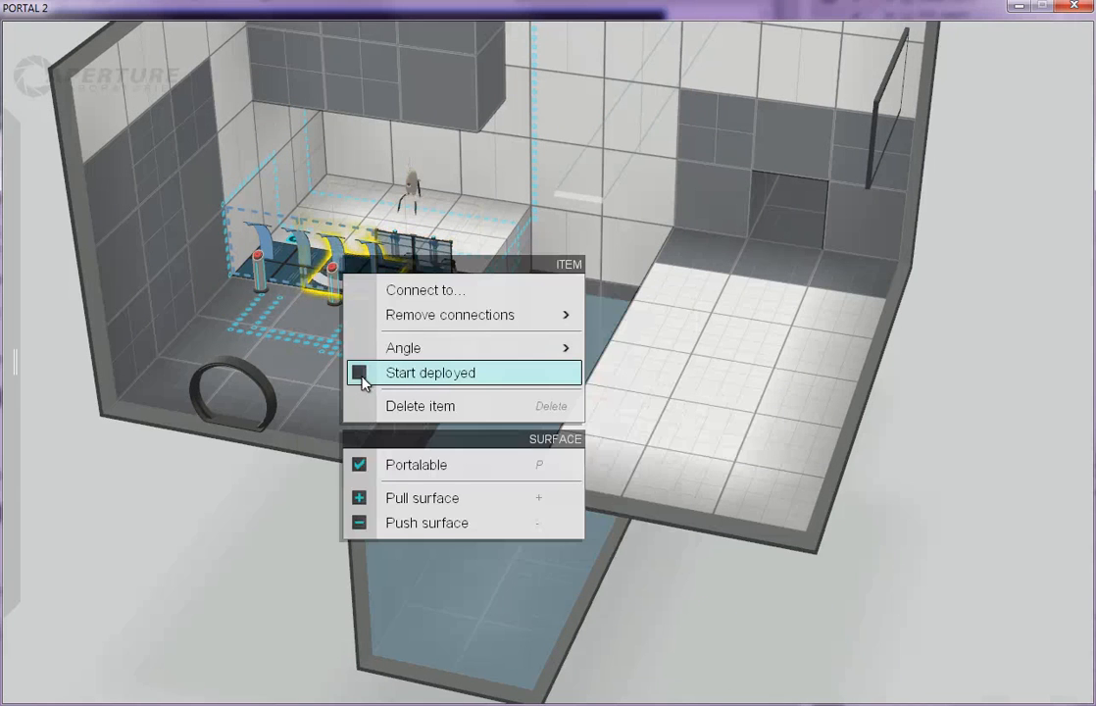
pyautogui.click(364, 378)
pyautogui.click(273, 251)
pyautogui.rightClick(272, 251)
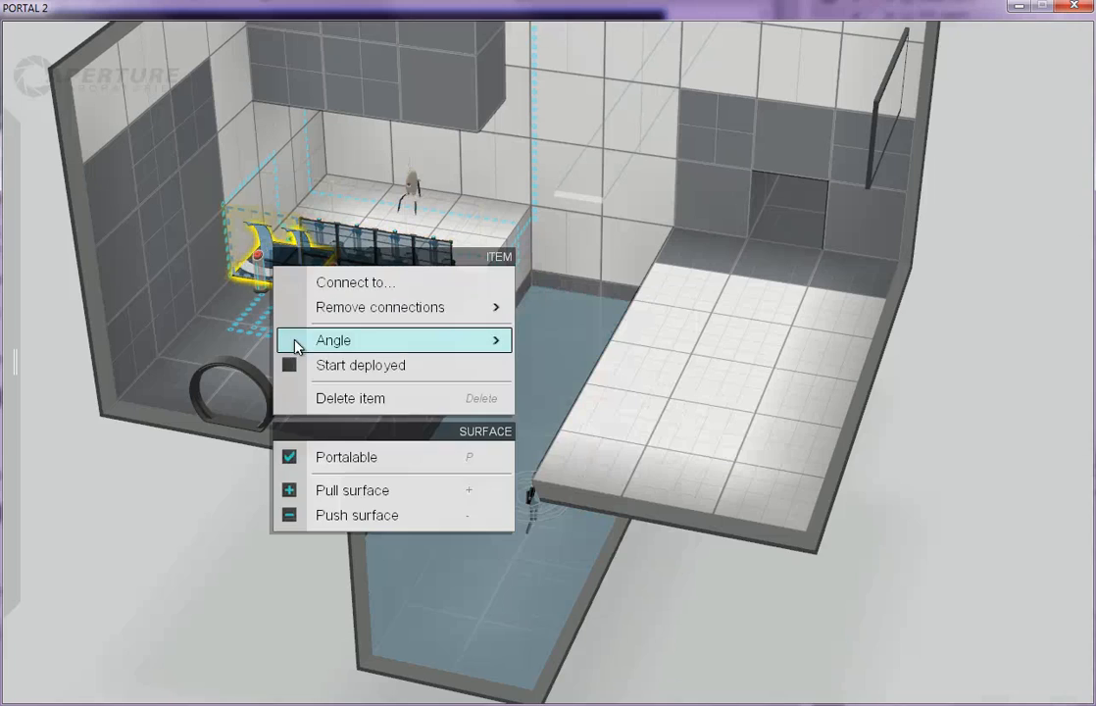
pyautogui.click(296, 365)
pyautogui.click(249, 524)
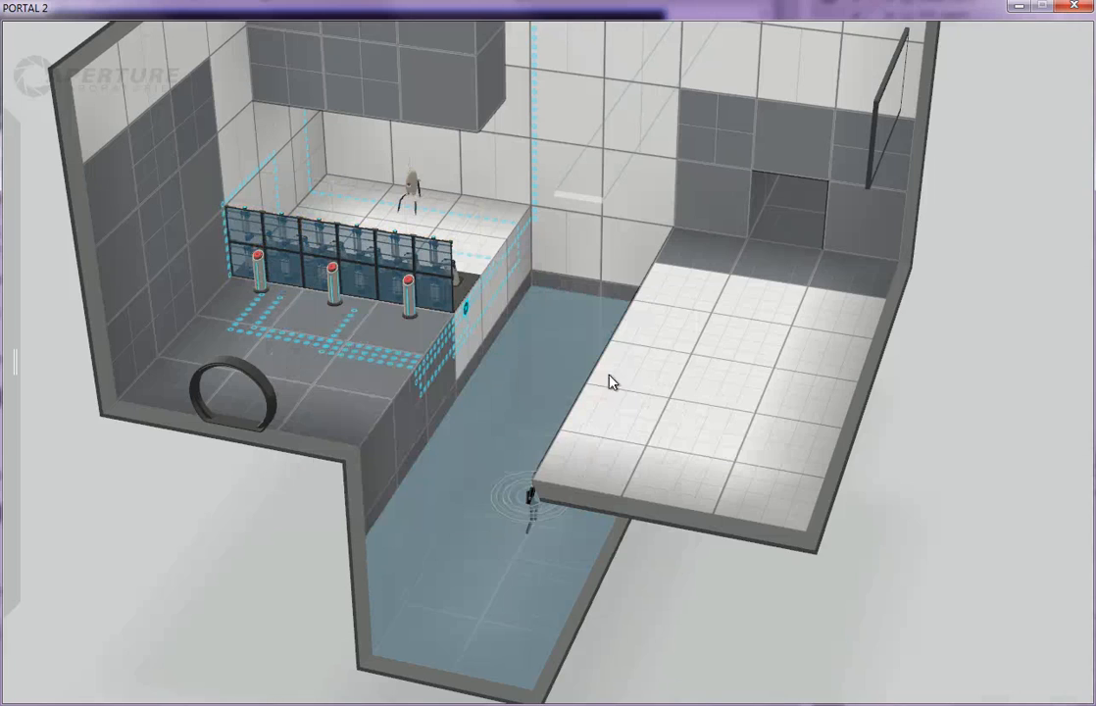
pyautogui.moveTo(877, 466); pyautogui.dragTo(898, 431)
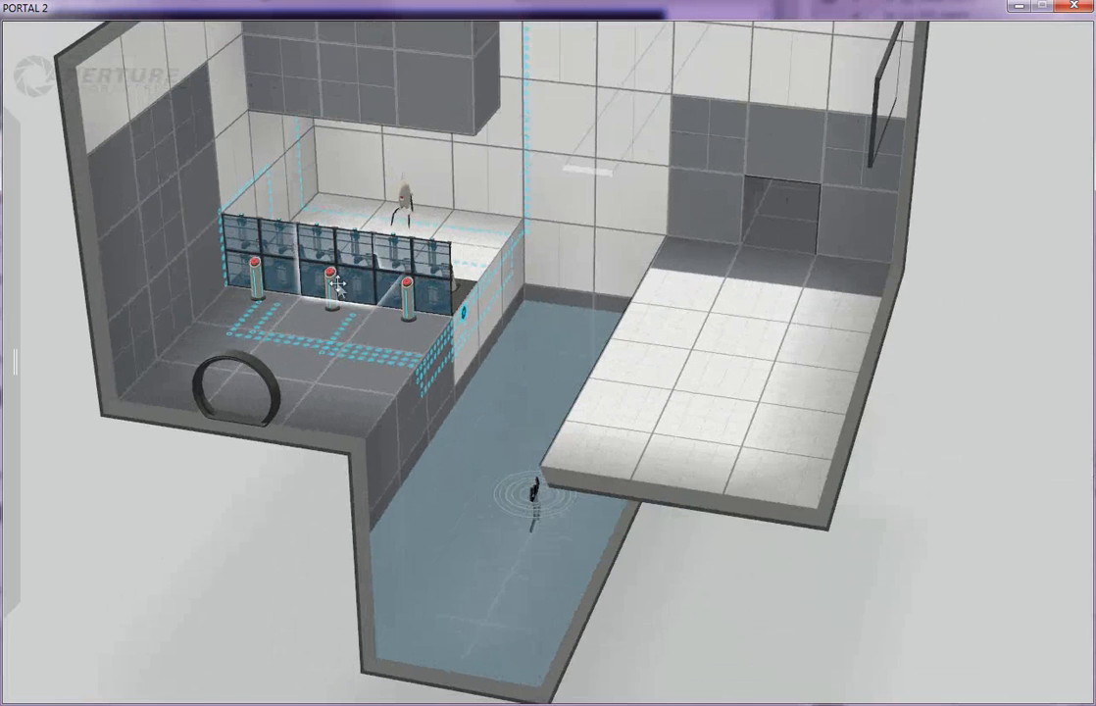
pyautogui.moveTo(991, 548); pyautogui.dragTo(1076, 523, button='right')
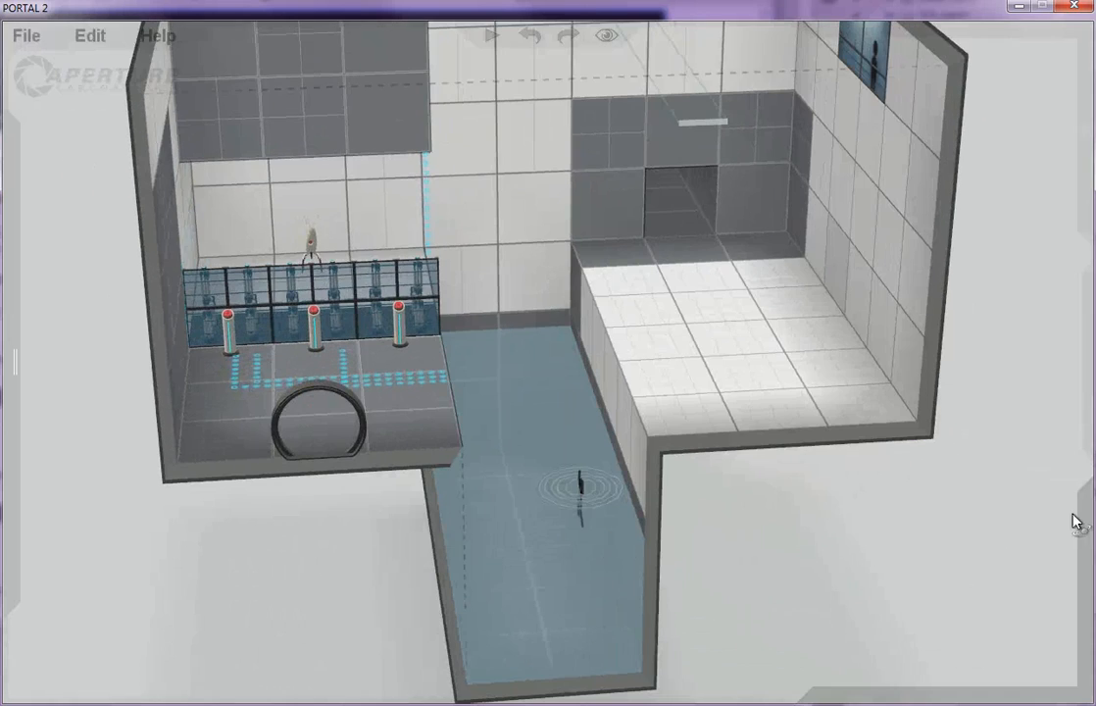
pyautogui.moveTo(831, 545); pyautogui.dragTo(583, 400, button='right')
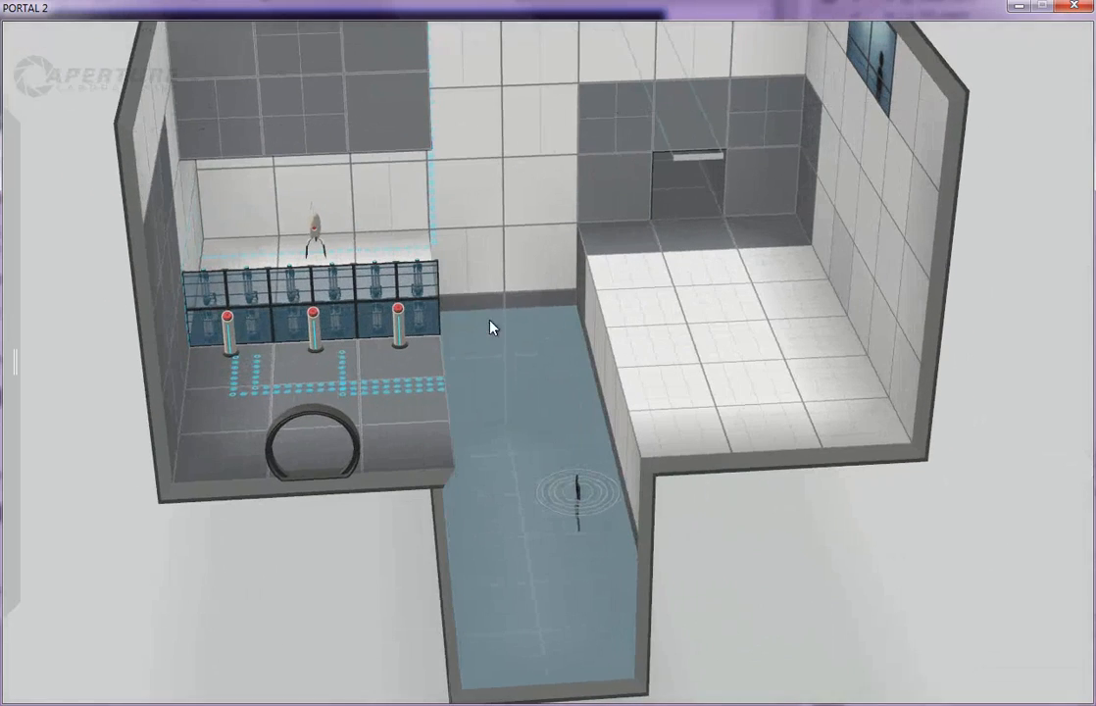
pyautogui.moveTo(372, 549); pyautogui.dragTo(306, 558, button='right')
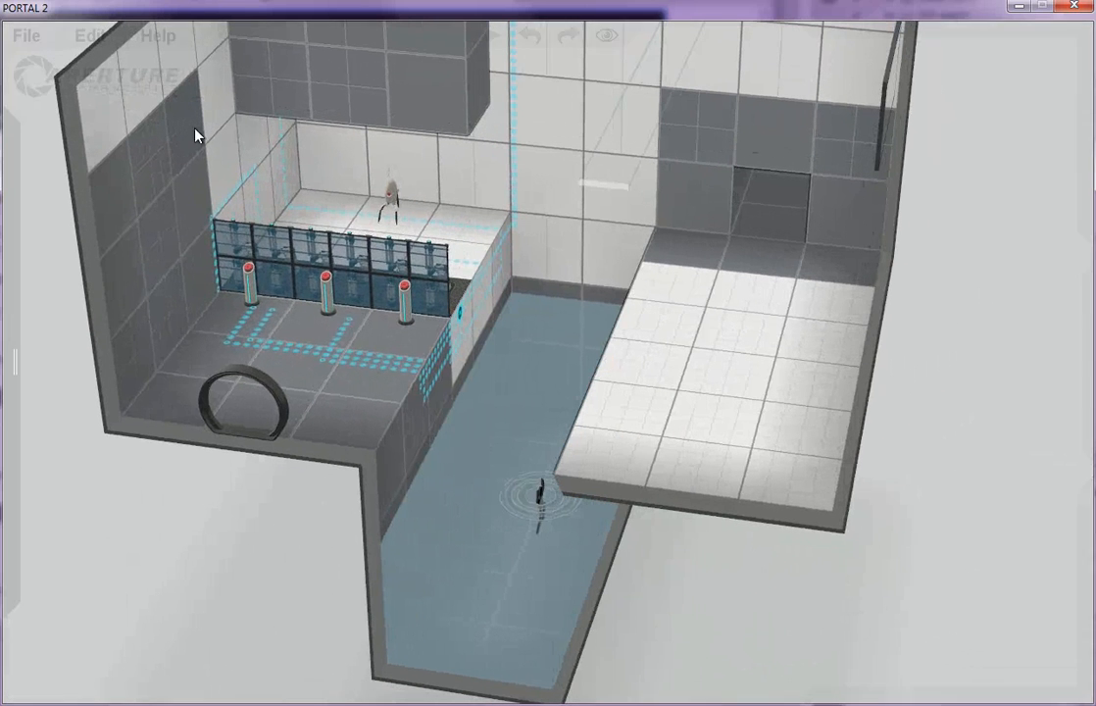
# - Rebuild the test chamber with the current changes, then exit the running level back to the editor
pyautogui.click(37, 39)
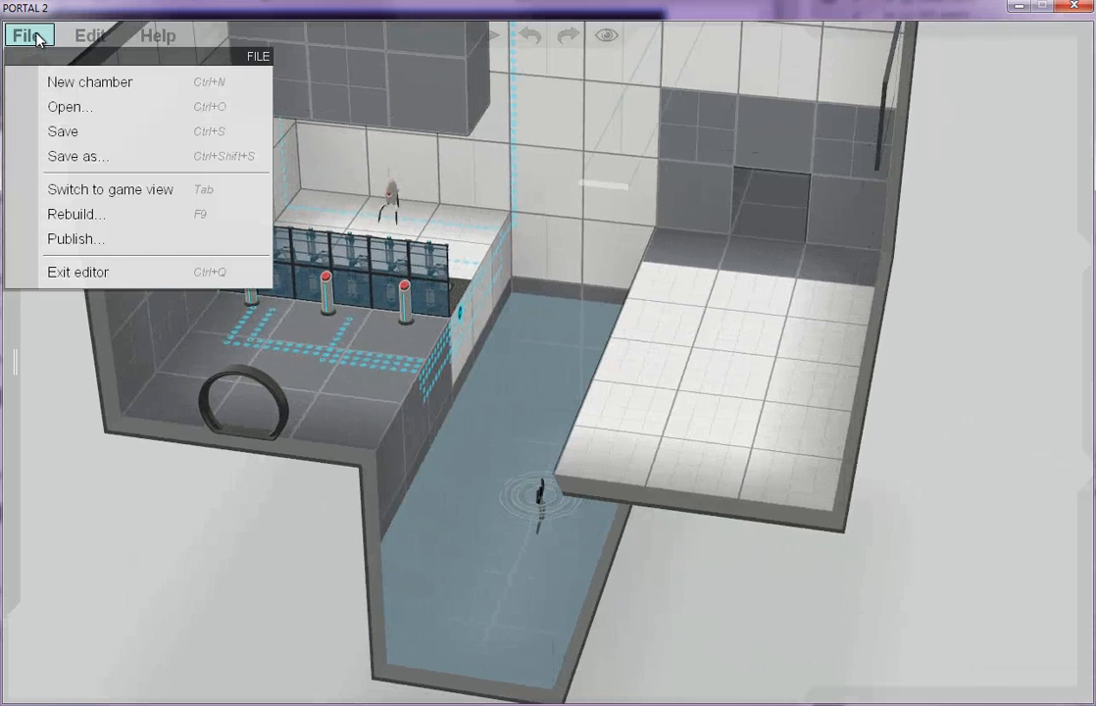
pyautogui.click(112, 218)
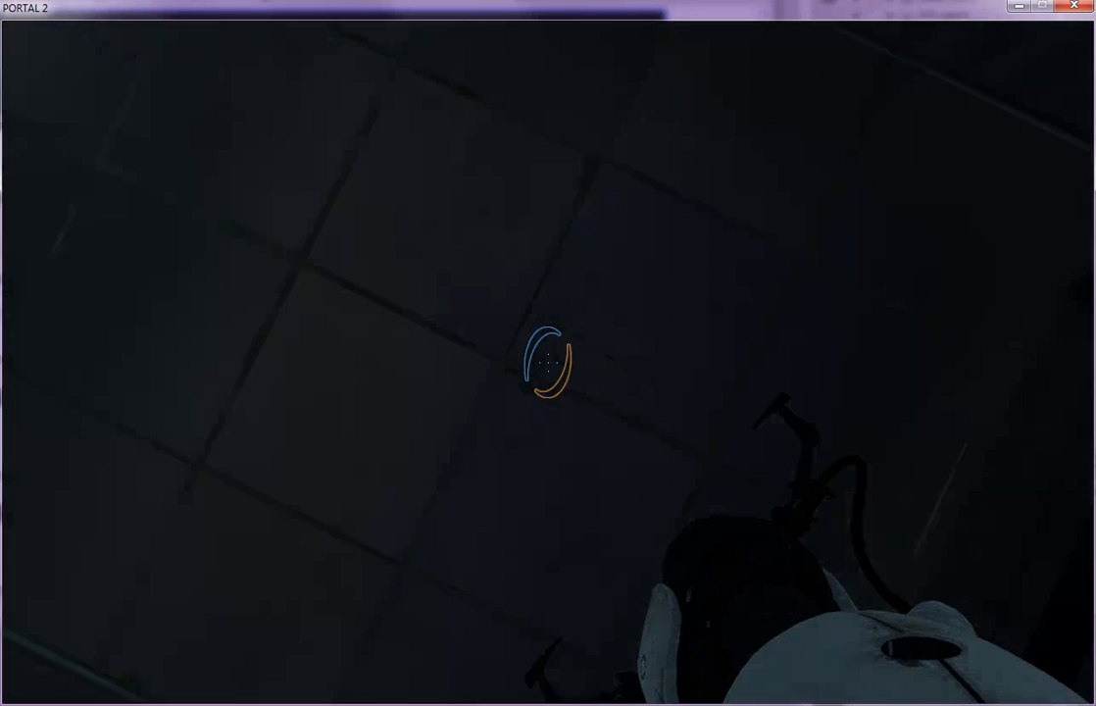
pyautogui.press('Escape')
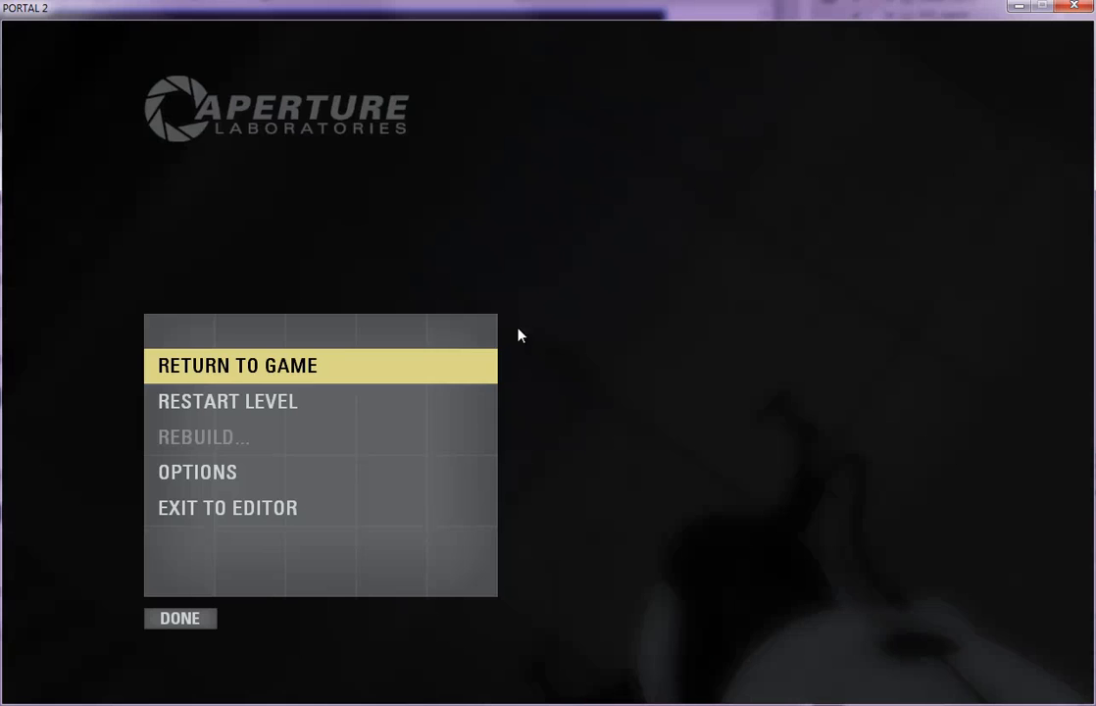
pyautogui.click(312, 505)
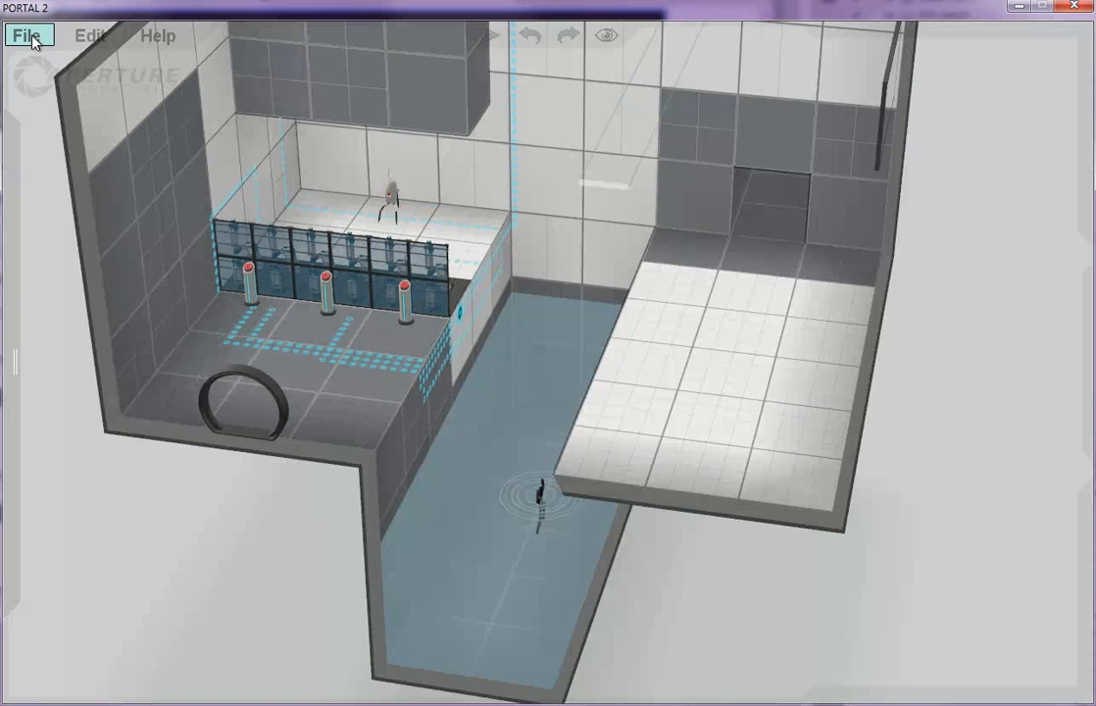
# - Save the chamber as a new creation named temp_workbench1
pyautogui.click(33, 37)
pyautogui.click(80, 156)
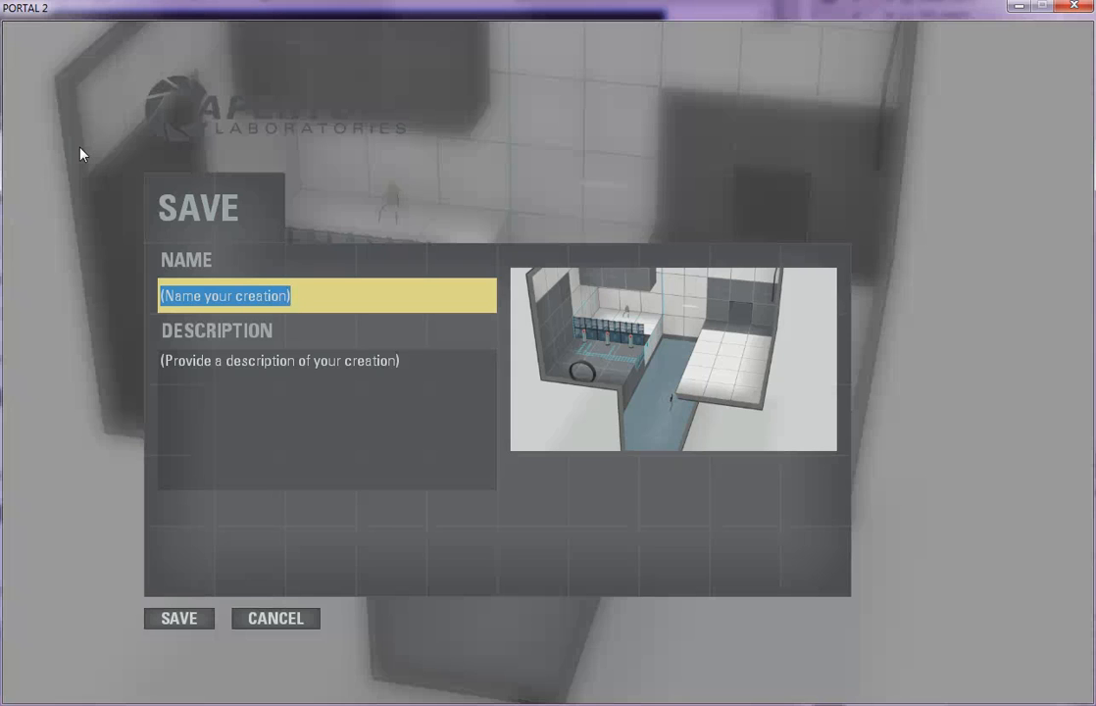
pyautogui.write('temp_workbench1')
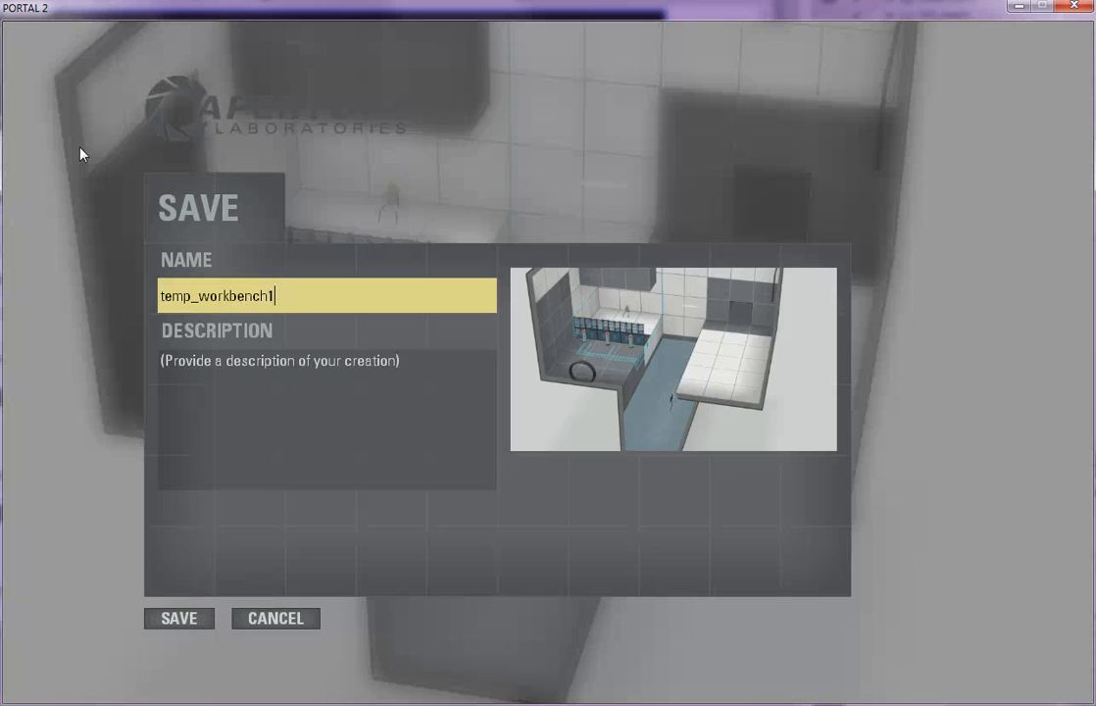
pyautogui.click(185, 627)
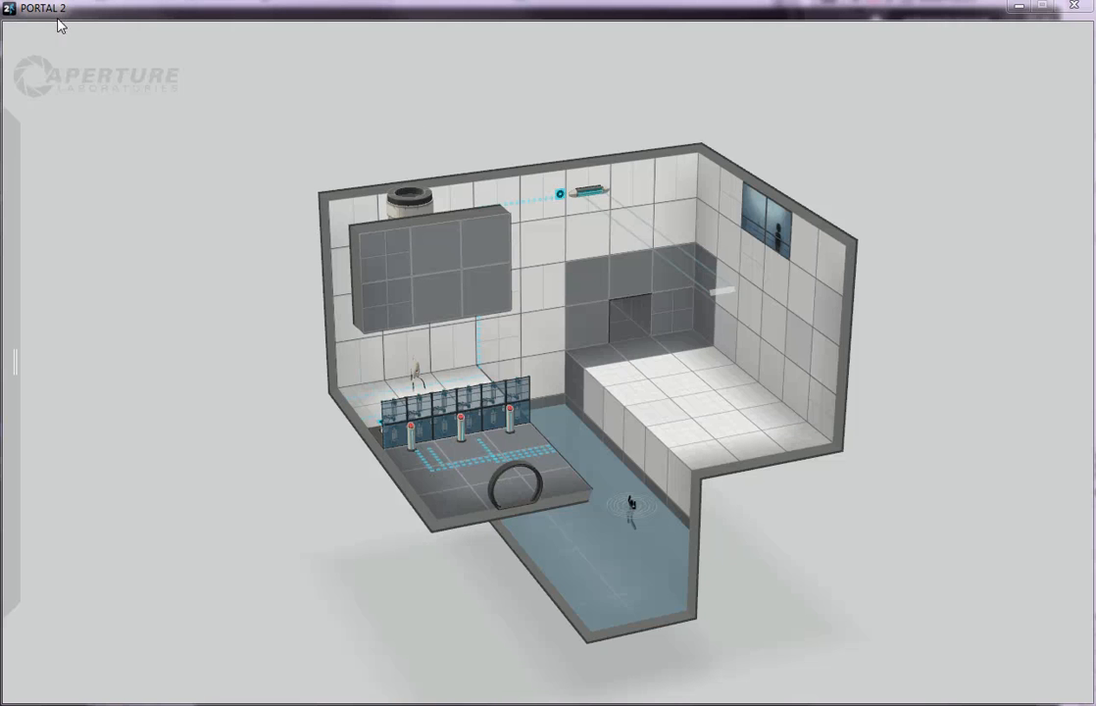
# - View the chamber in game view, fire one portal shot, and exit back to the editor
pyautogui.moveTo(59, 8)
pyautogui.click(27, 38)
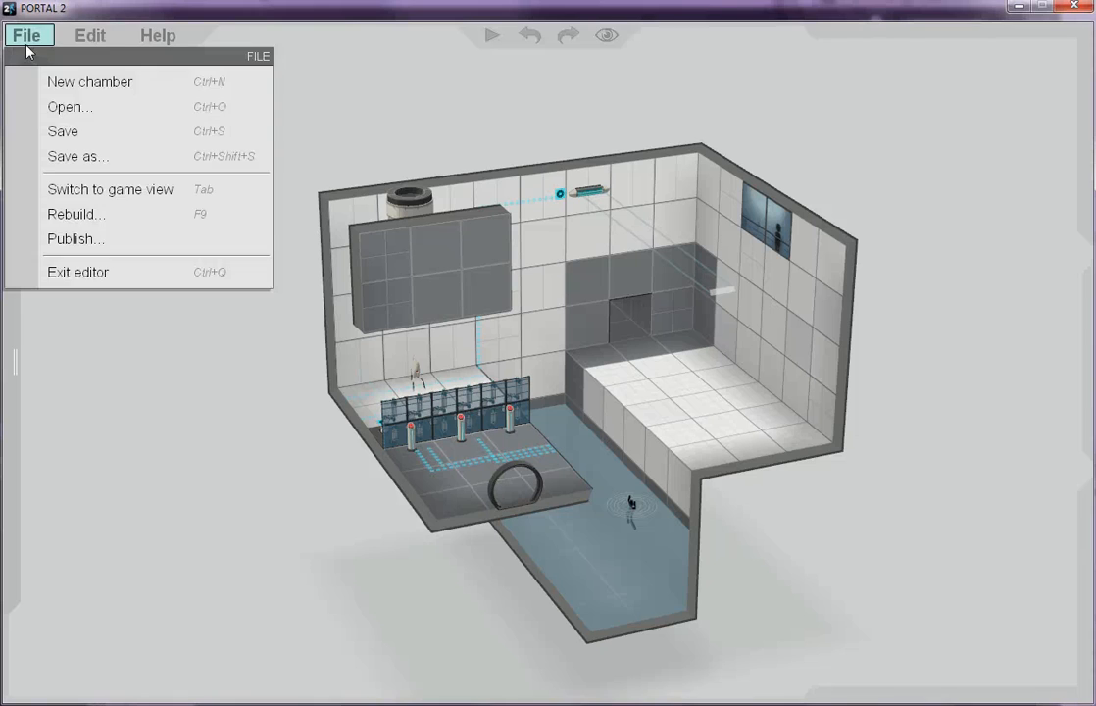
pyautogui.click(112, 197)
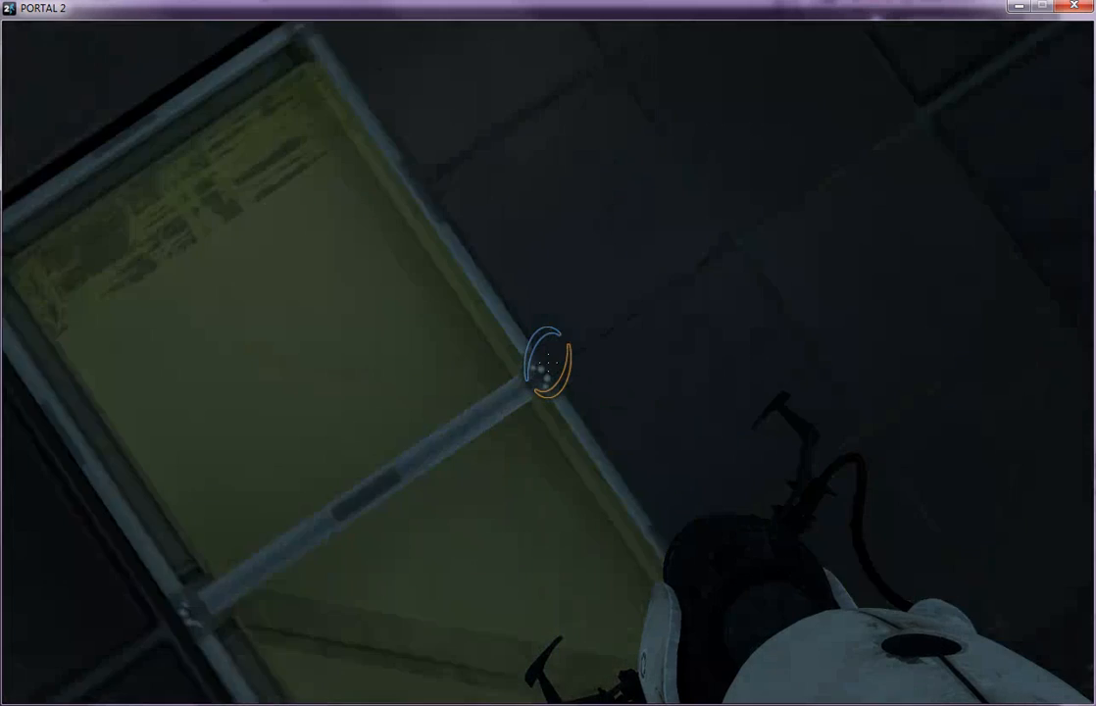
pyautogui.click(547, 362)
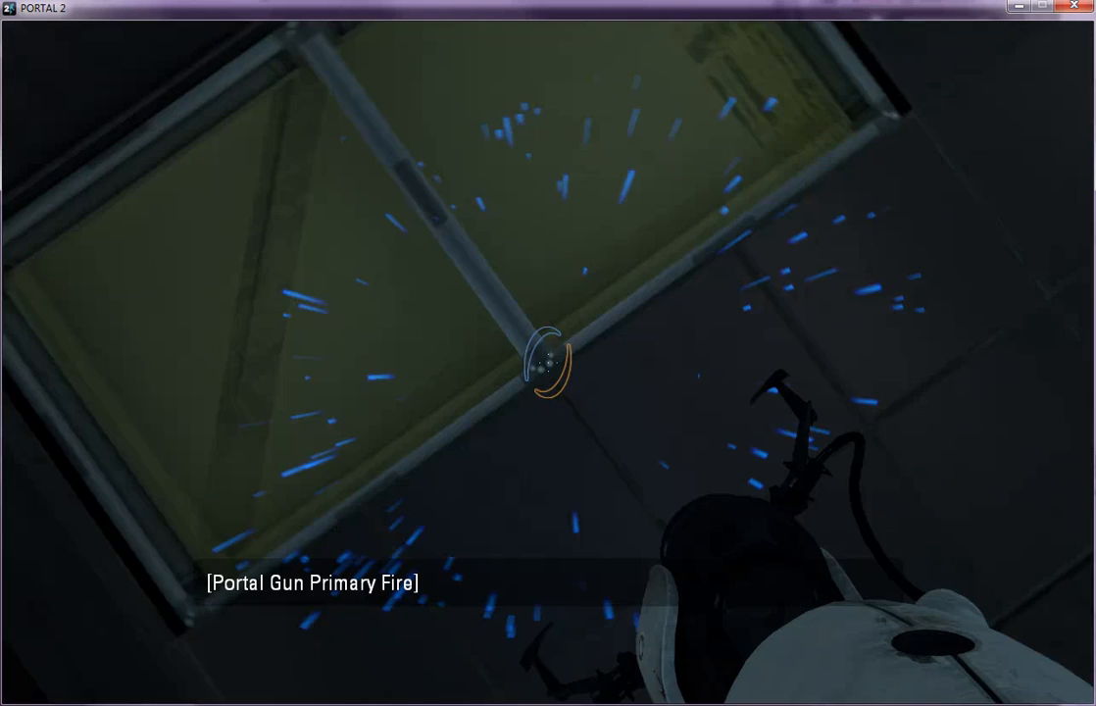
pyautogui.press('Escape')
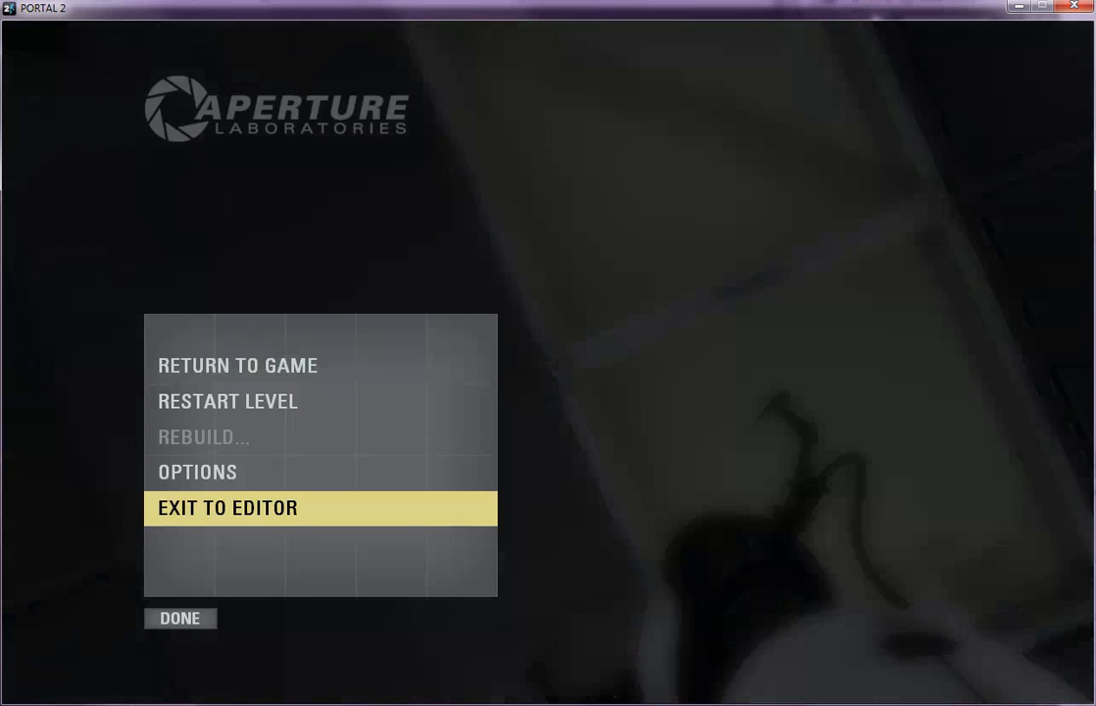
pyautogui.click(228, 507)
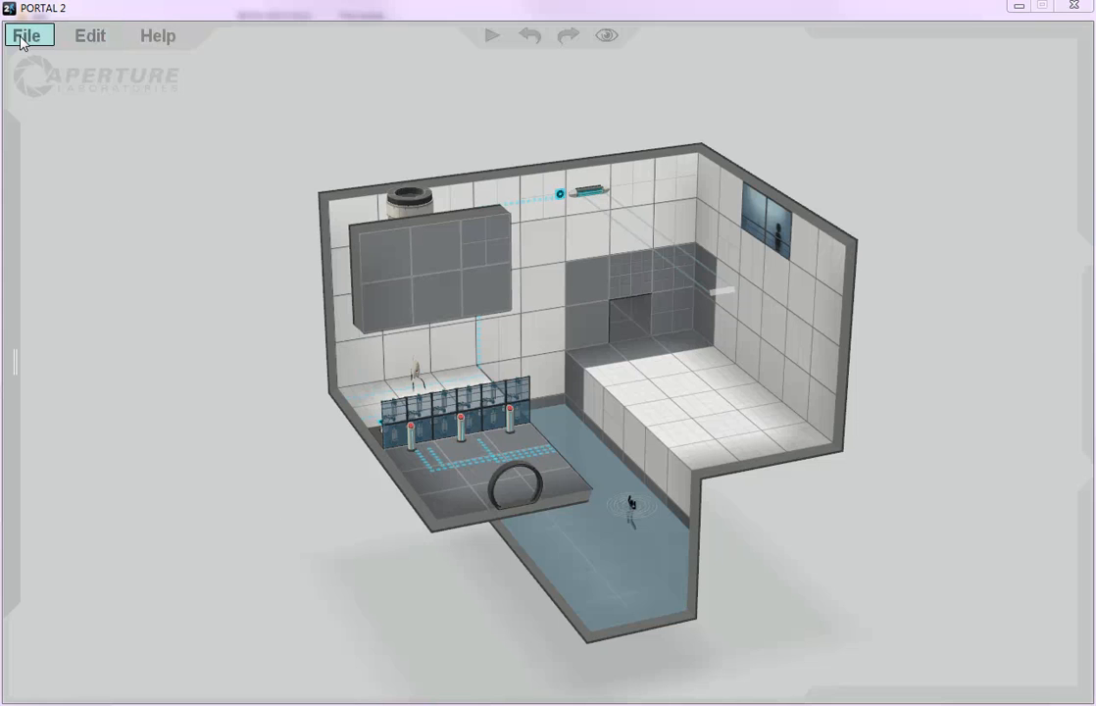
# - Switch the chamber to game view, walk in to look around, and exit back to the editor
pyautogui.click(44, 41)
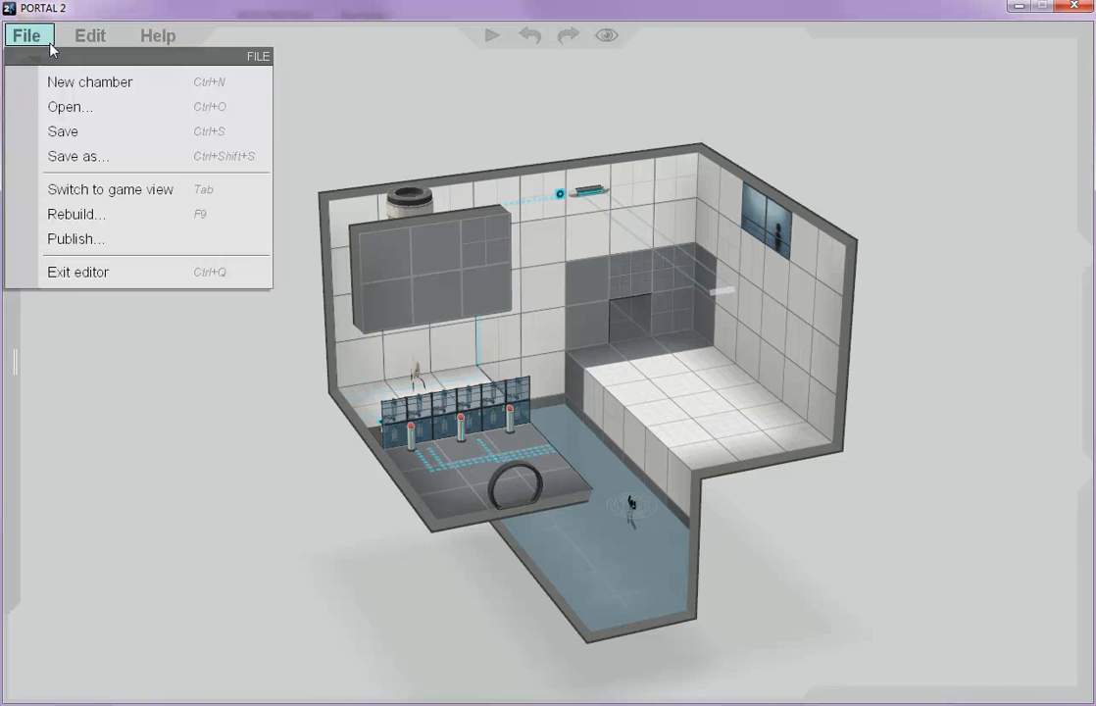
pyautogui.click(55, 189)
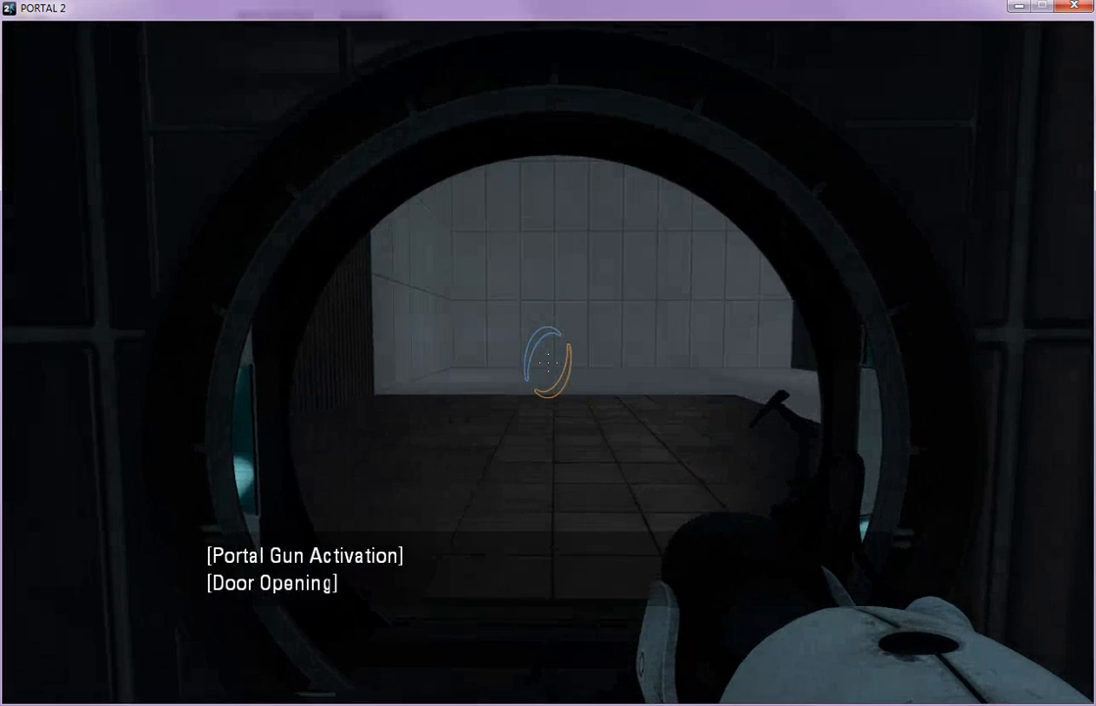
pyautogui.press('w')
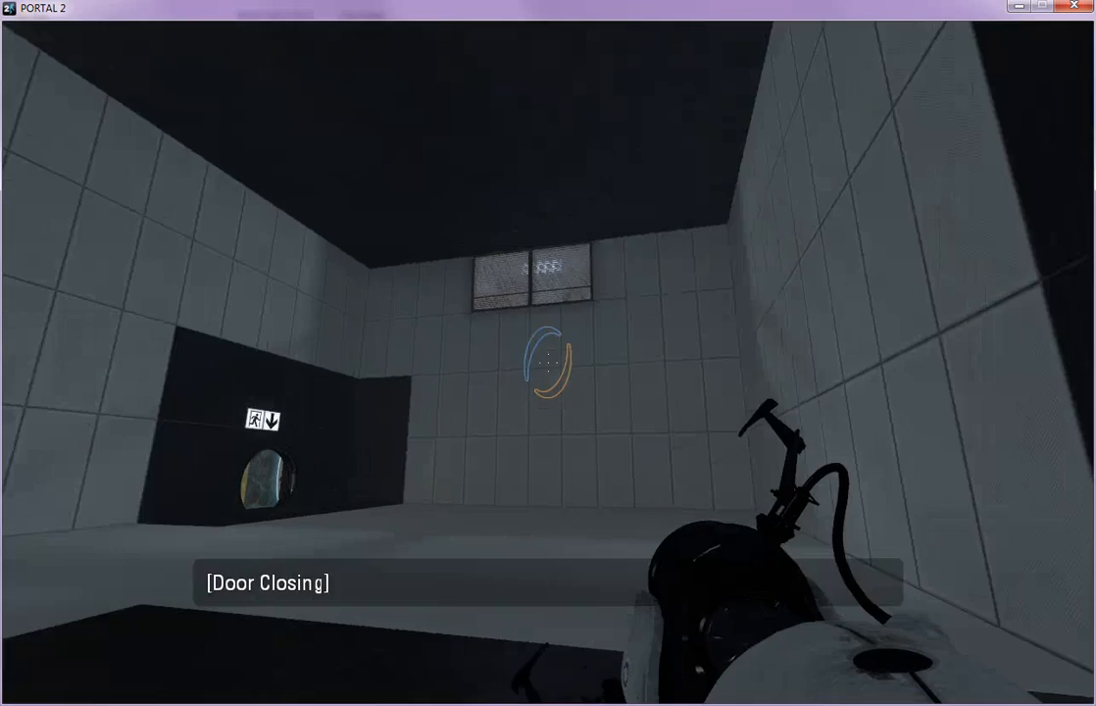
pyautogui.press('Escape')
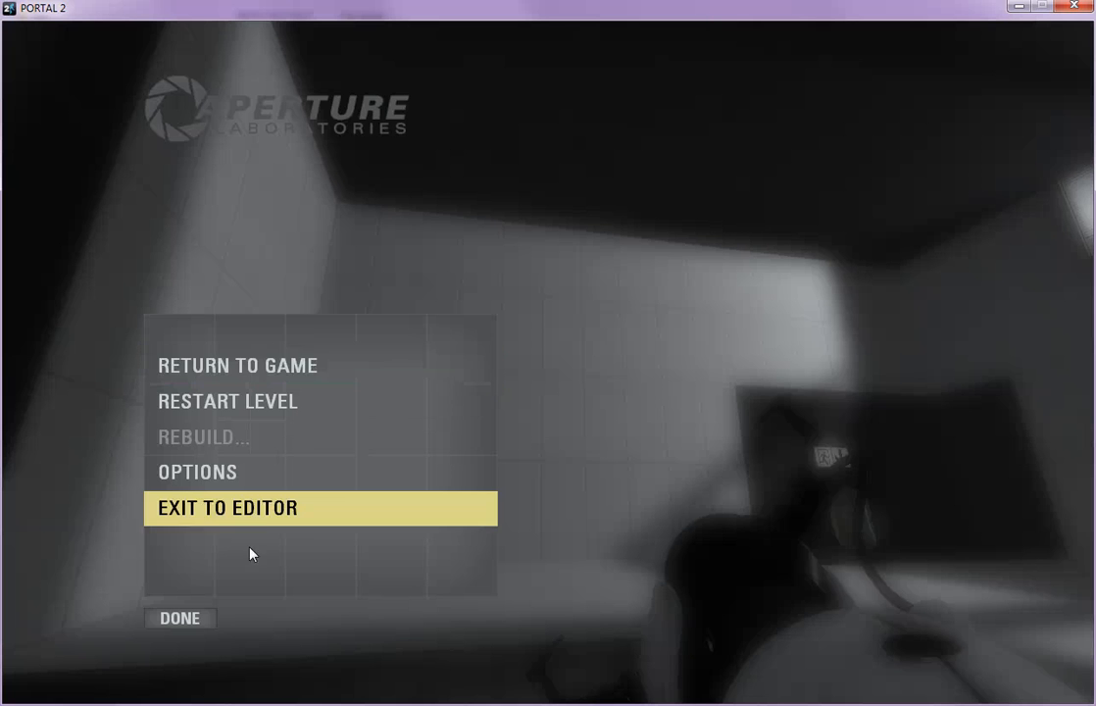
pyautogui.click(250, 510)
# - Rebuild the test chamber and walk through the entrance door into the rebuilt level
pyautogui.click(26, 35)
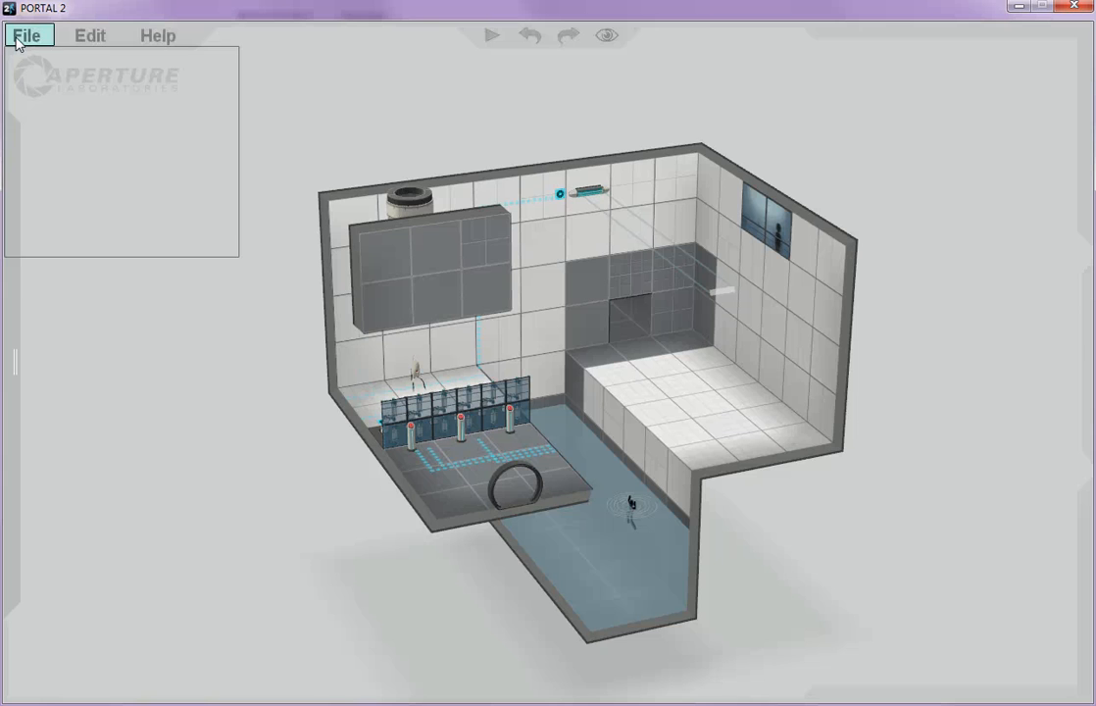
pyautogui.click(70, 215)
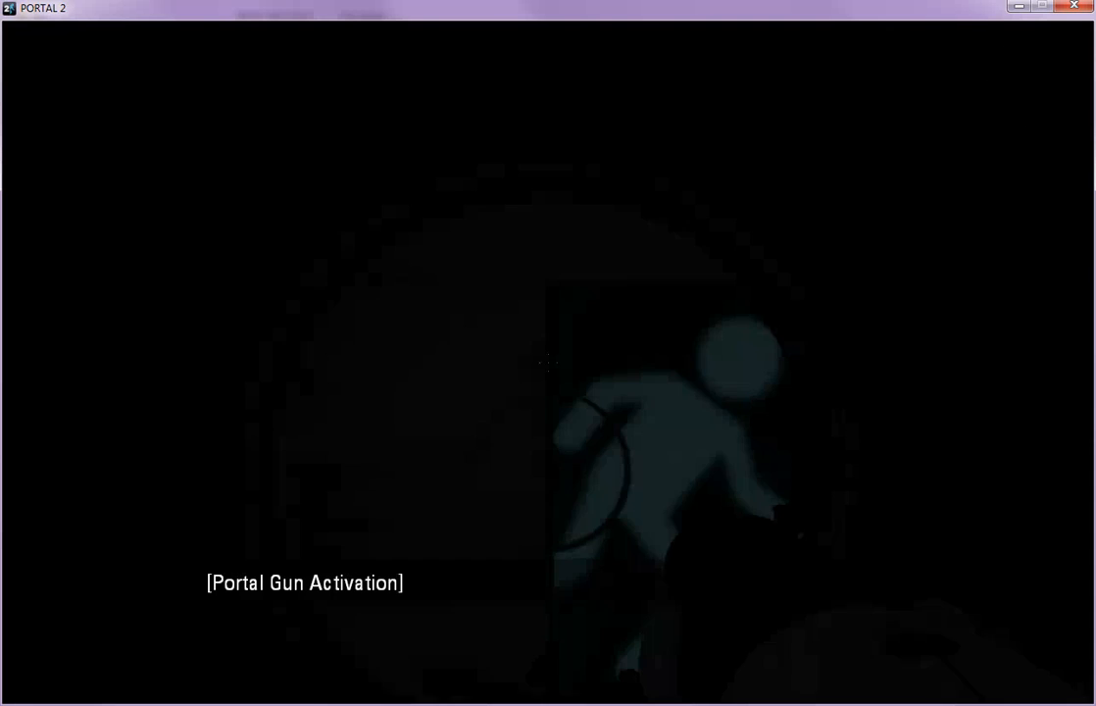
pyautogui.press('w')
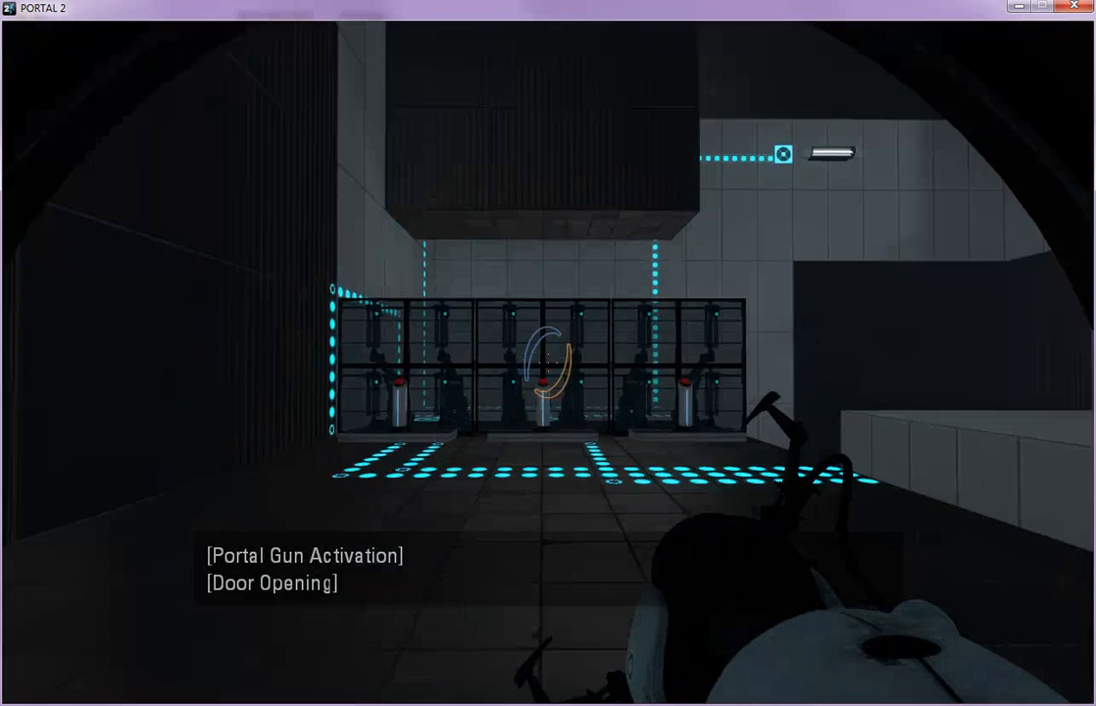
pyautogui.press('w')
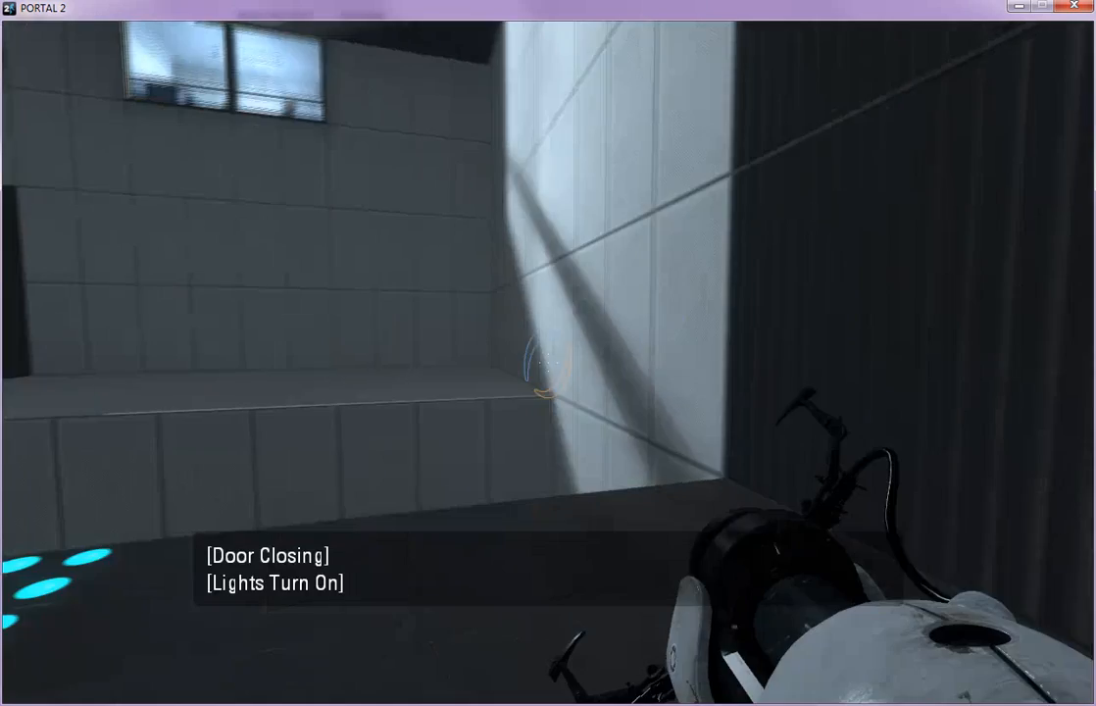
# - Walk to the goo trench, fire a blue portal onto the far platform's wall and an orange one onto the white side wall, and move forward
pyautogui.press('w')
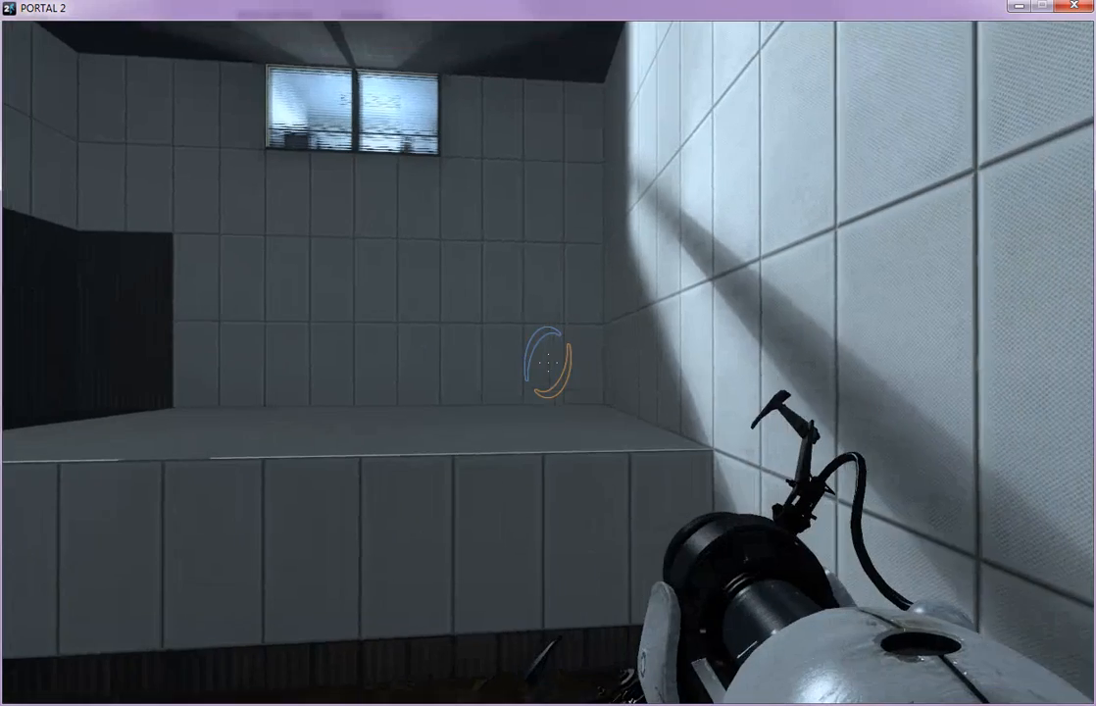
pyautogui.click(548, 363)
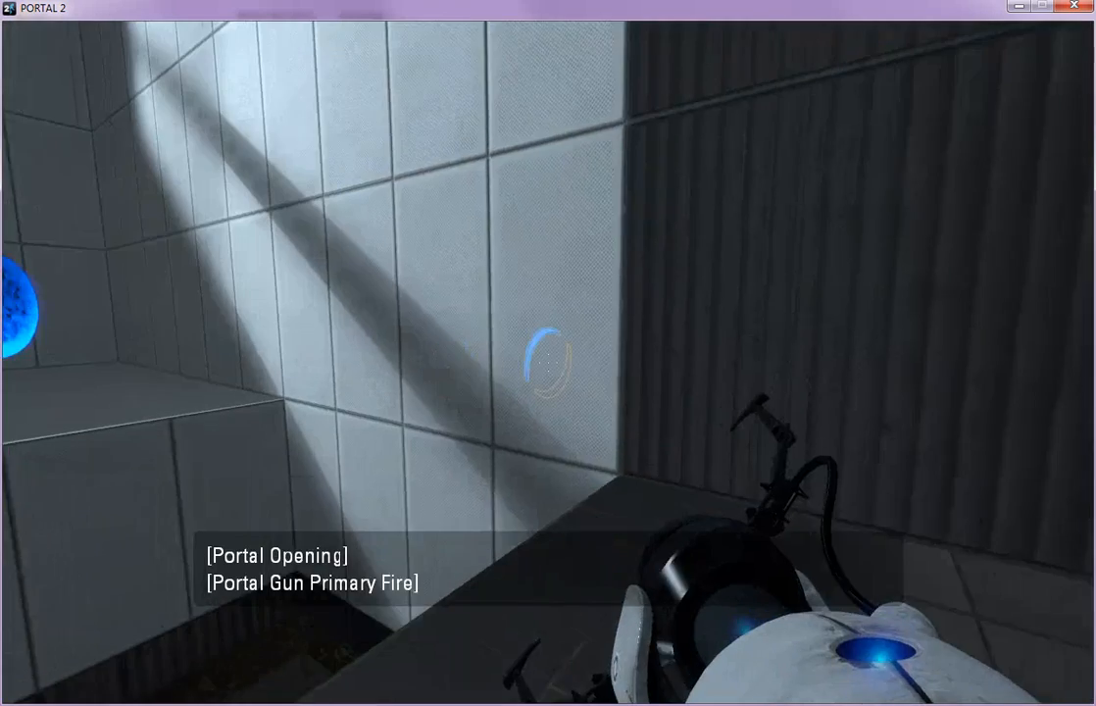
pyautogui.rightClick(547, 363)
pyautogui.press('w')
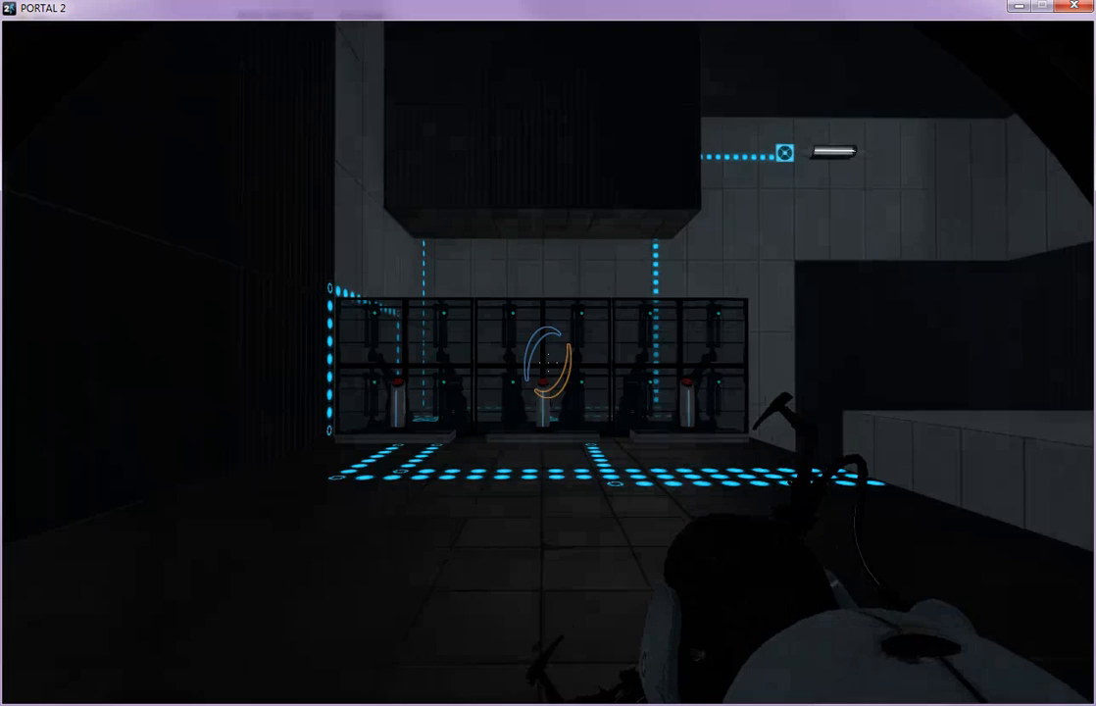
# - Walk to the pedestal button nearest the indicator-lit side wall and activate it twice to test the glass panels and turret
pyautogui.press('w')
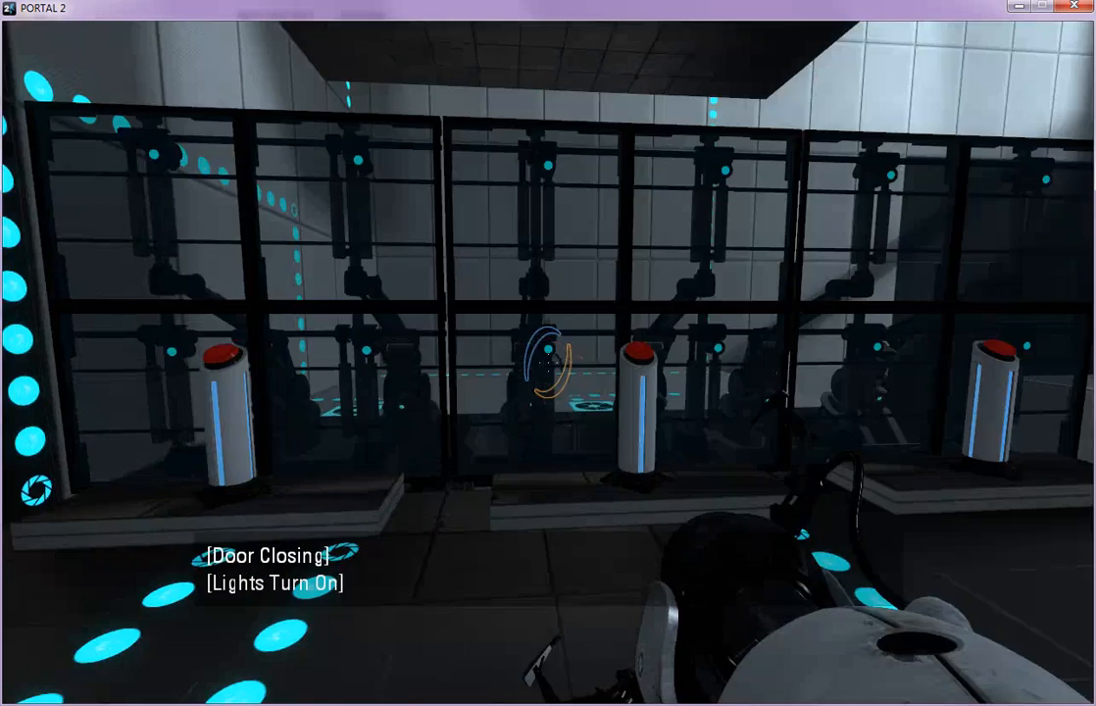
pyautogui.press('w')
pyautogui.press('w')
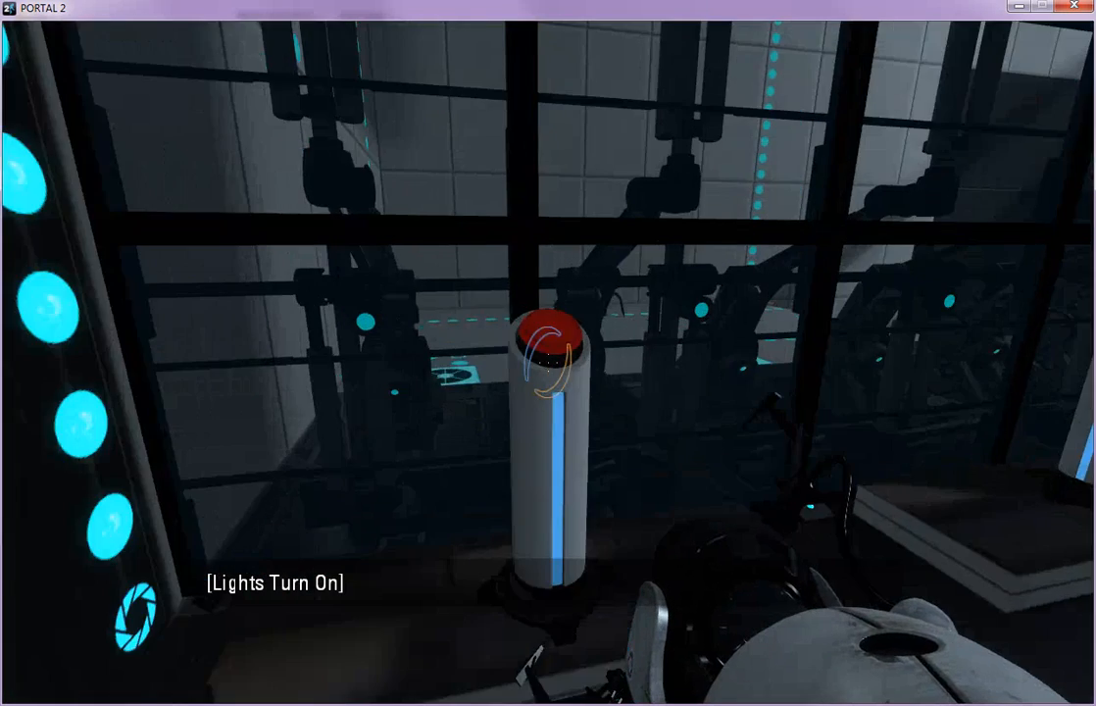
pyautogui.press('e')
pyautogui.press('s')
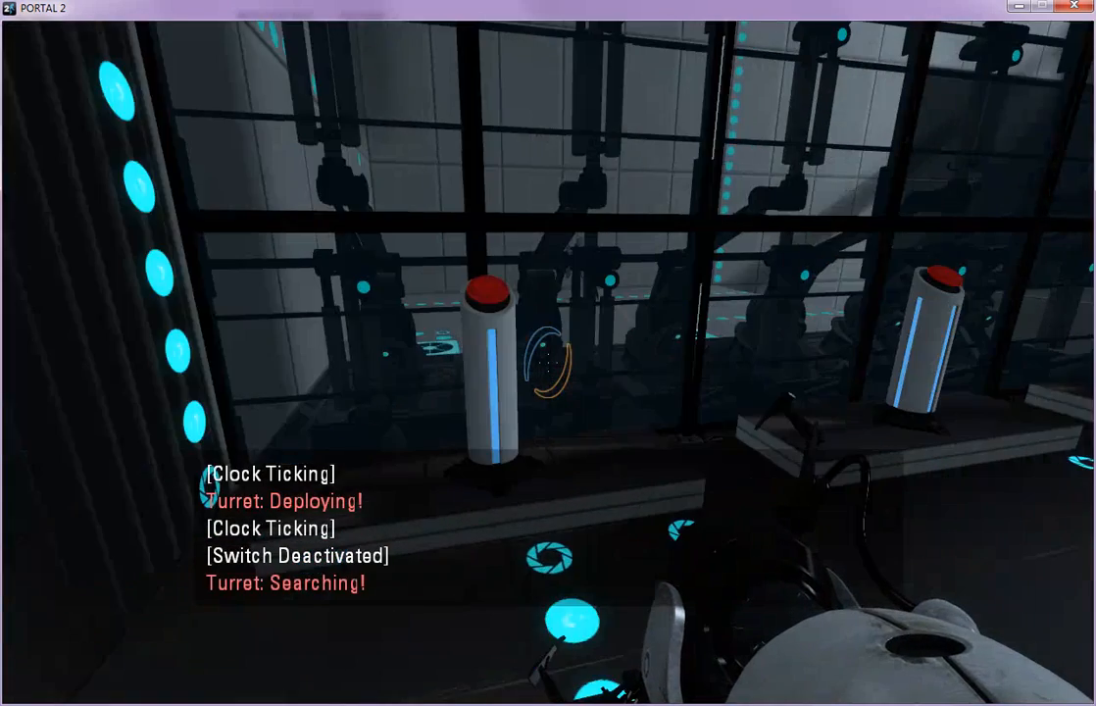
pyautogui.press('w')
pyautogui.press('e')
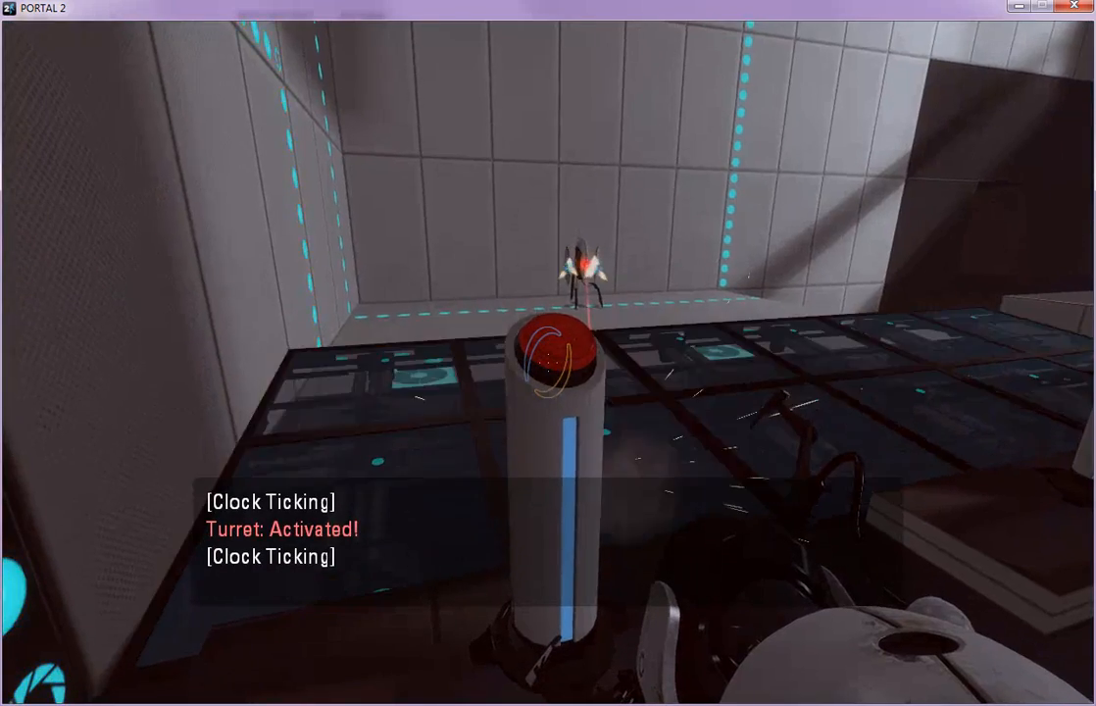
# - Move to the pedestal button nearest the trench, trigger the cube dropper above the turret, and move back along the glass panels
pyautogui.press('d')
pyautogui.press('d')
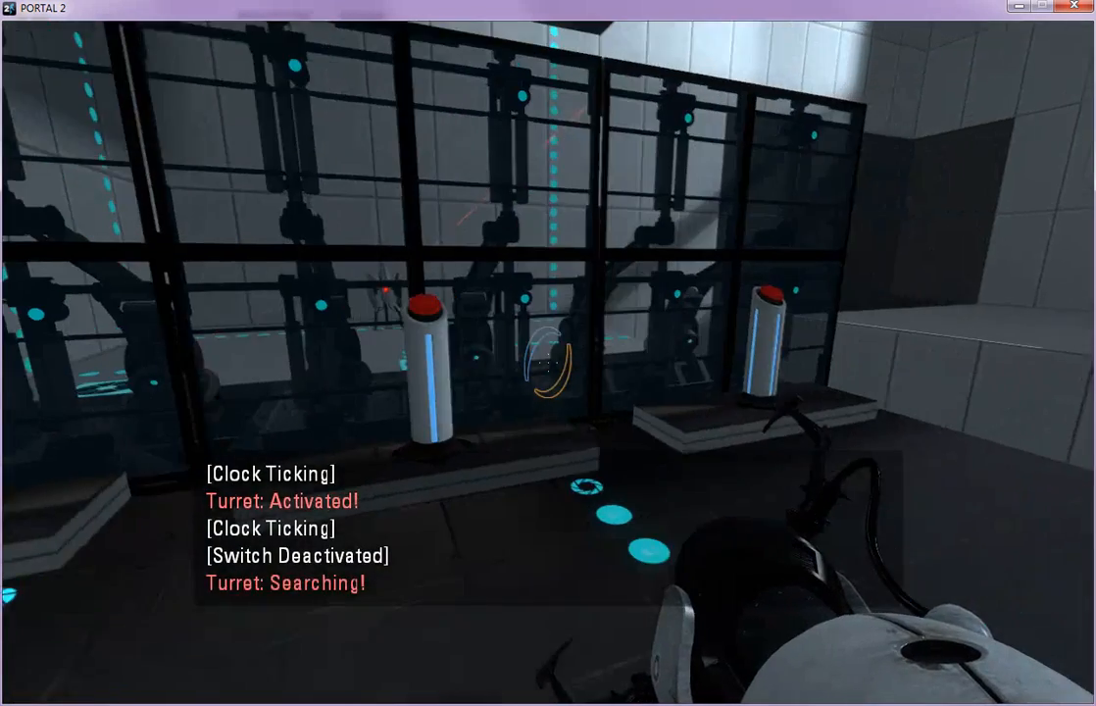
pyautogui.press('w')
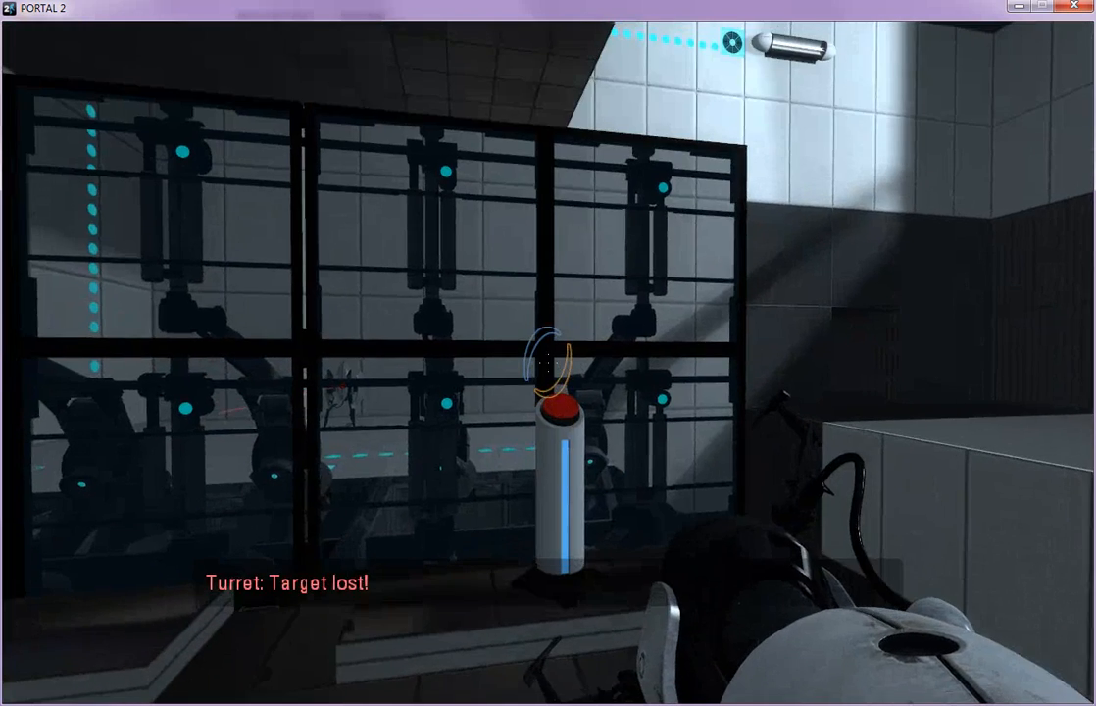
pyautogui.press('w')
pyautogui.press('a')
pyautogui.press('d')
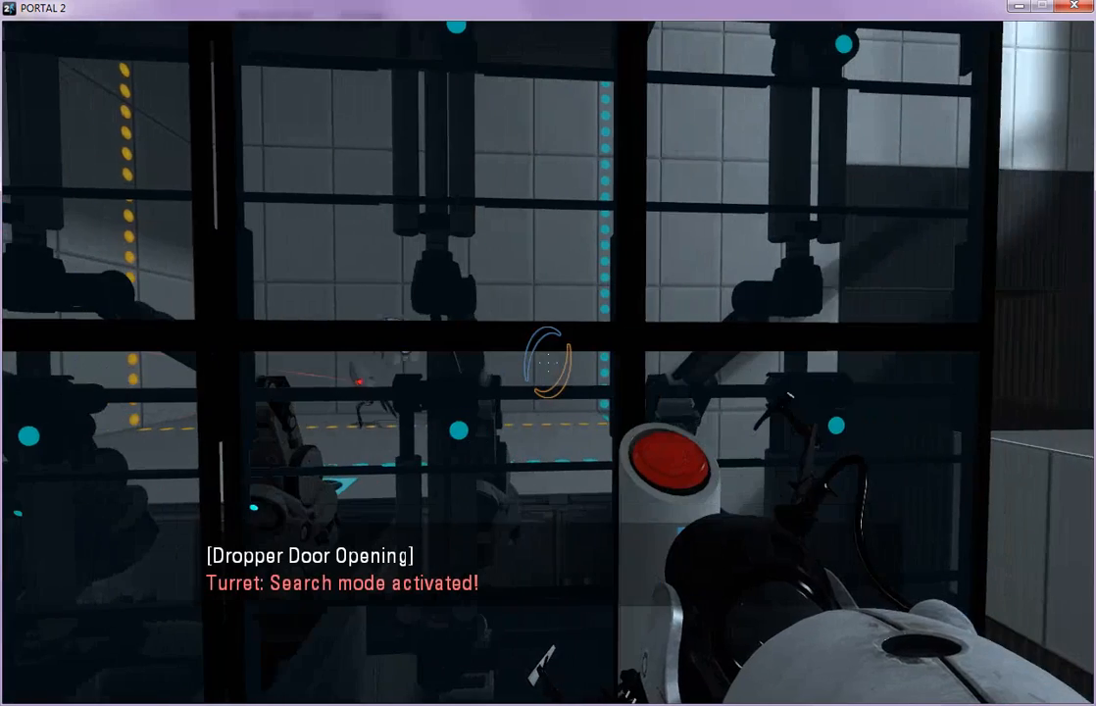
pyautogui.press('a')
pyautogui.press('s')
pyautogui.press('a')
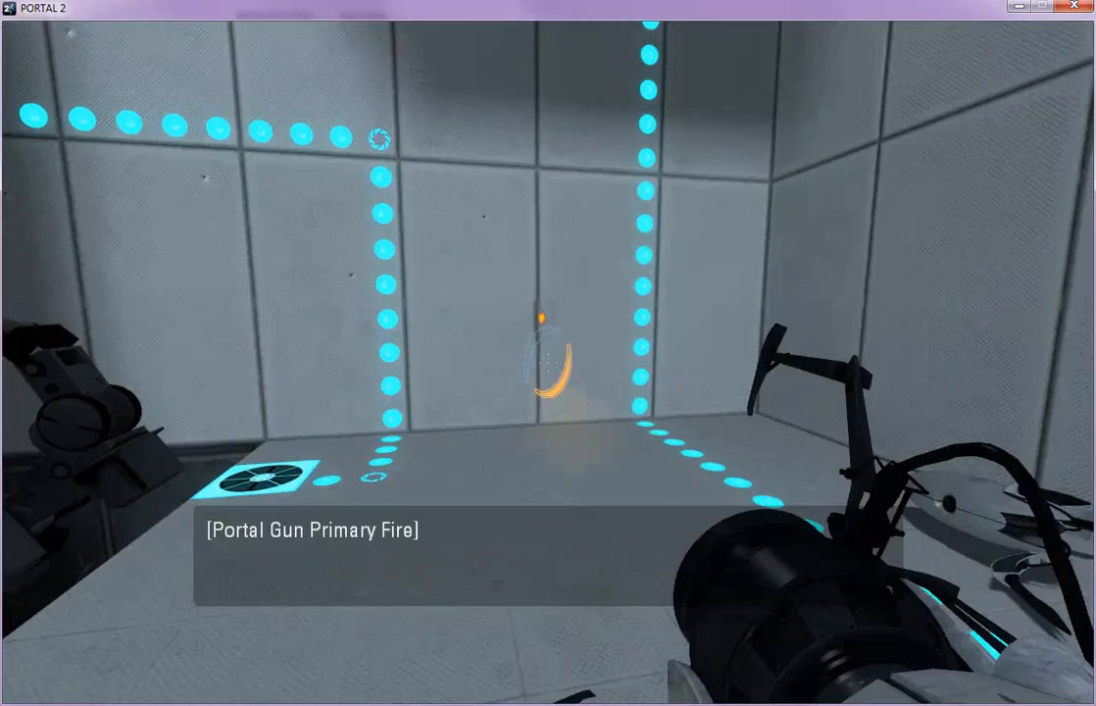
# - Place an orange portal on the wall behind the glass panels and a blue one across the trench, and travel through to the far platform
pyautogui.rightClick(548, 365)
pyautogui.press('w')
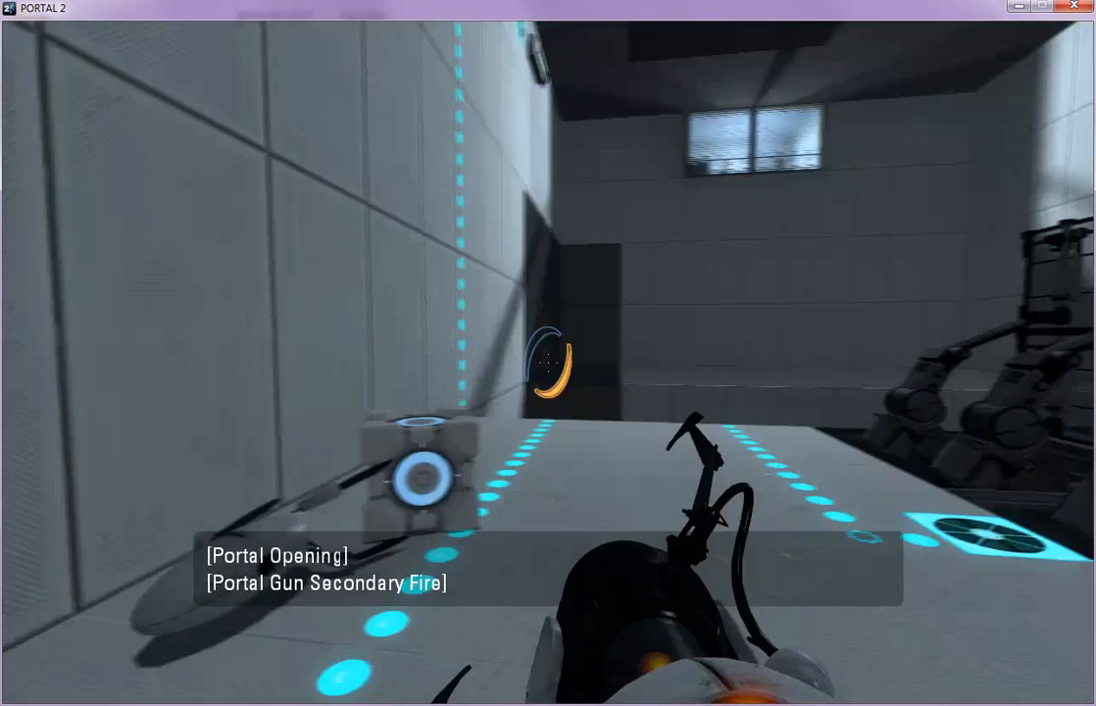
pyautogui.click(548, 363)
pyautogui.press('w')
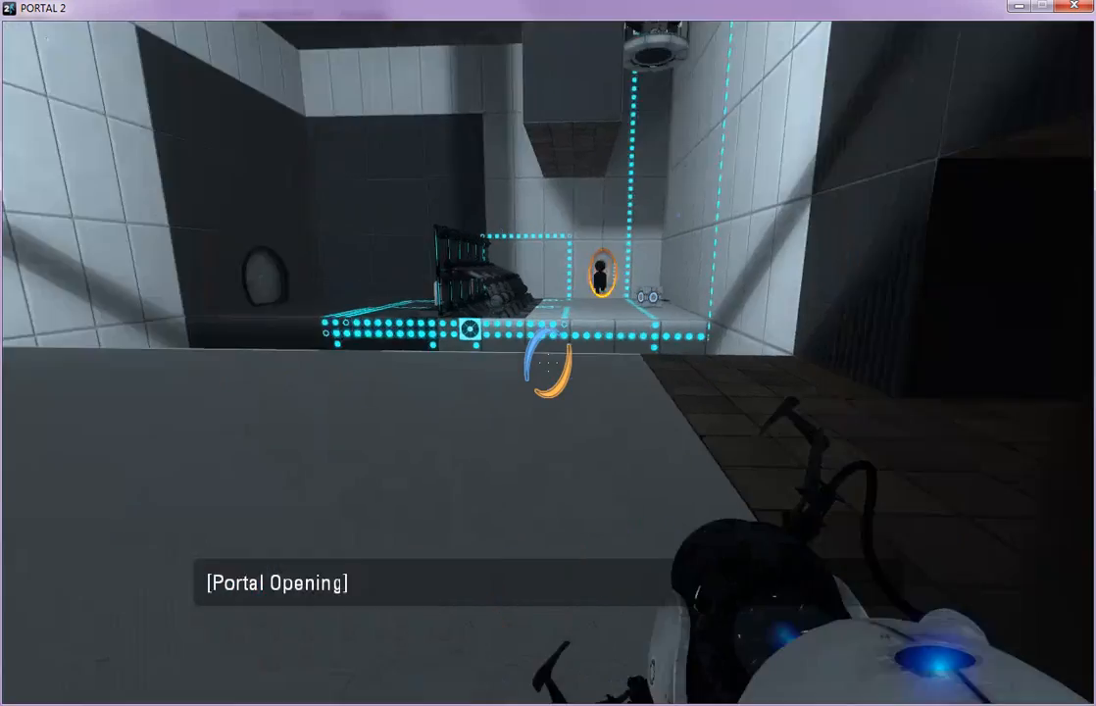
pyautogui.press('w')
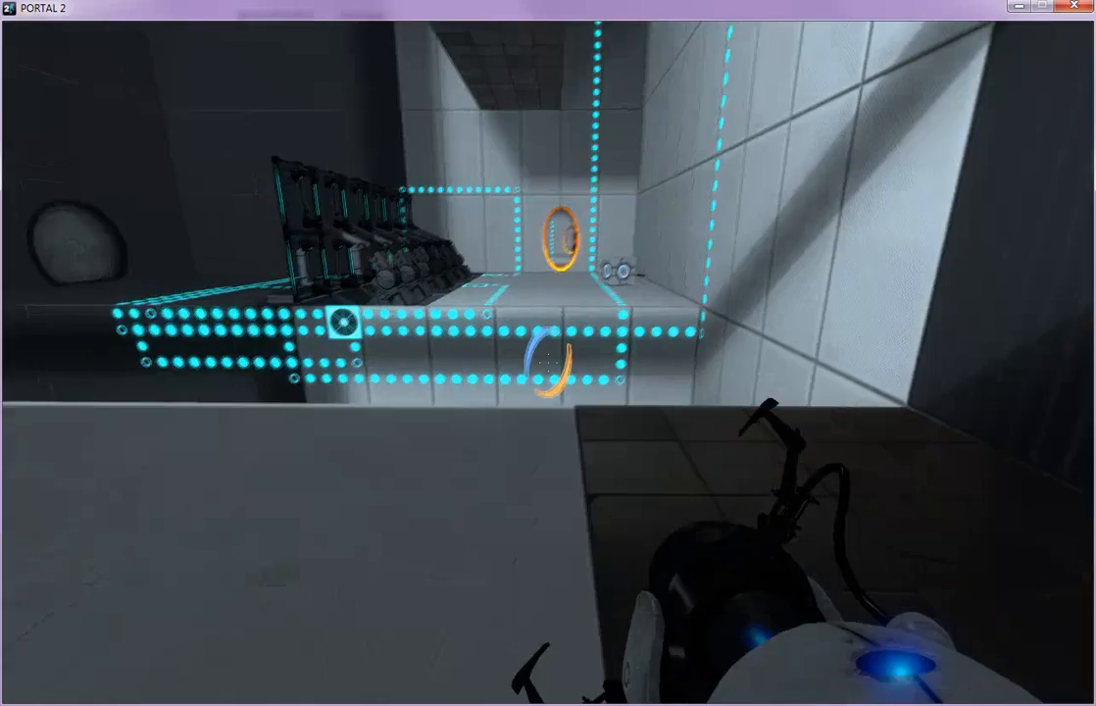
pyautogui.press('w')
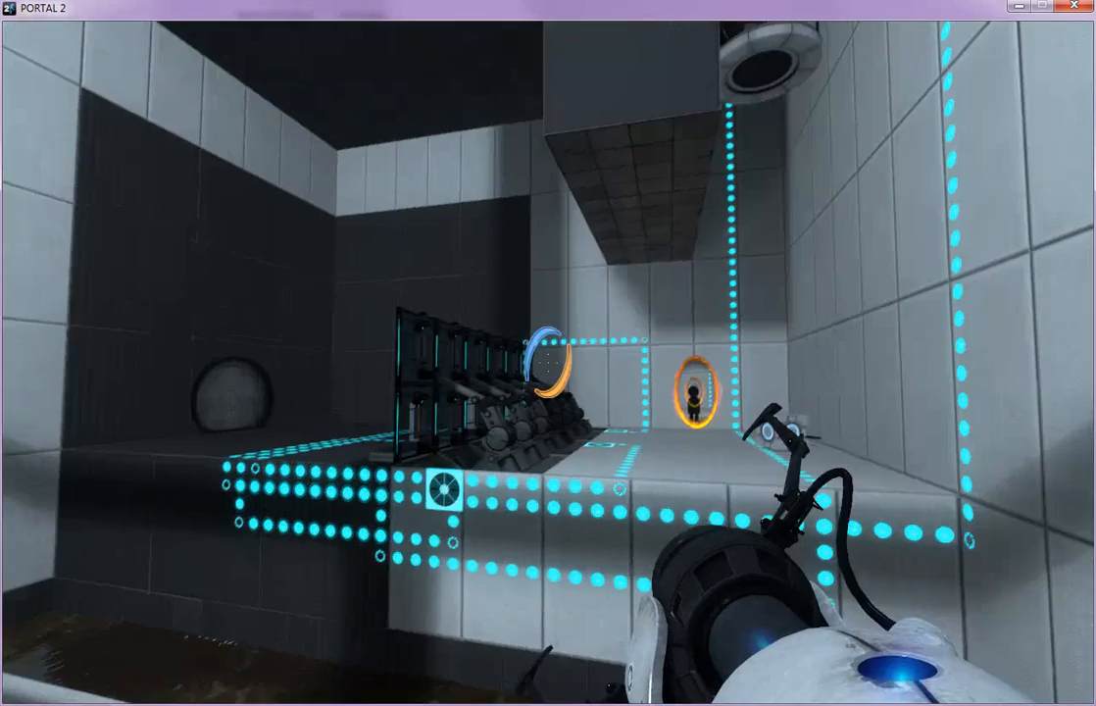
# - Fire new blue and orange portals from the far platform and travel through them back to the pedestal buttons
pyautogui.press('a')
pyautogui.click(548, 362)
pyautogui.rightClick(548, 362)
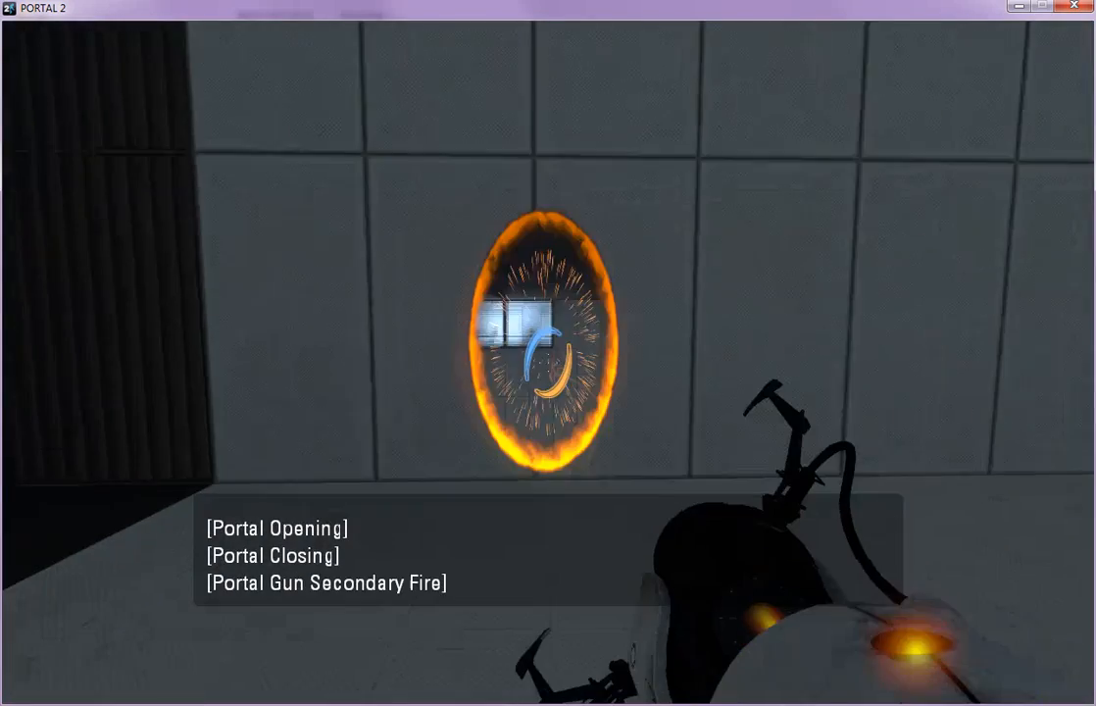
pyautogui.press('w')
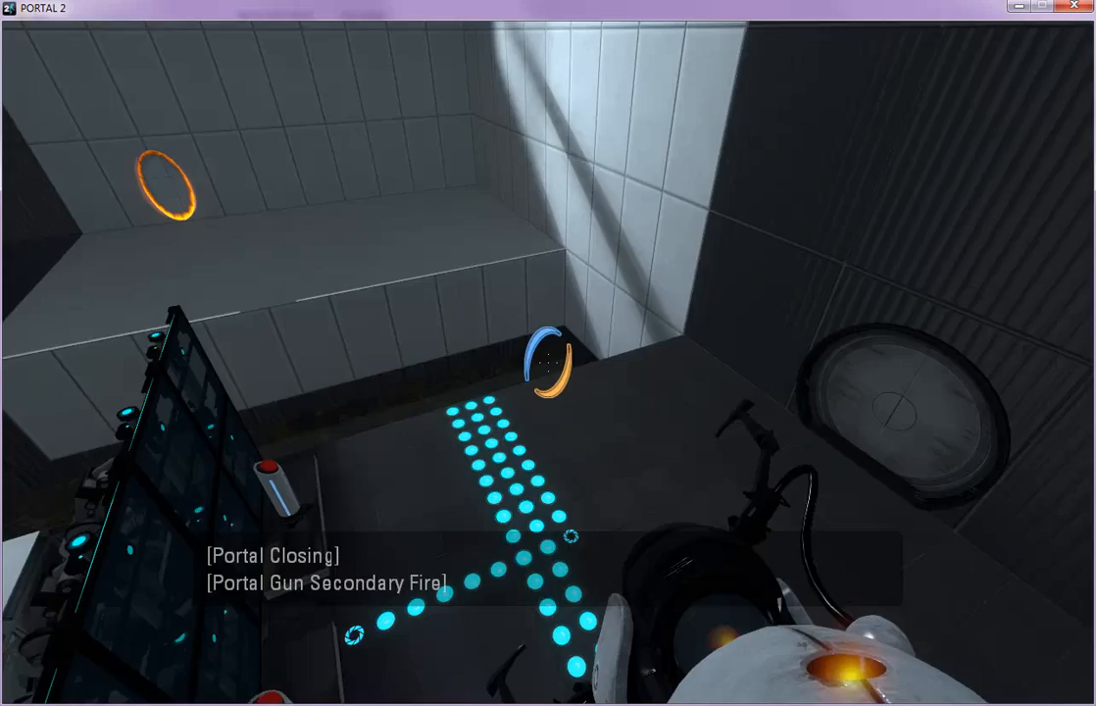
pyautogui.press('s')
pyautogui.press('d')
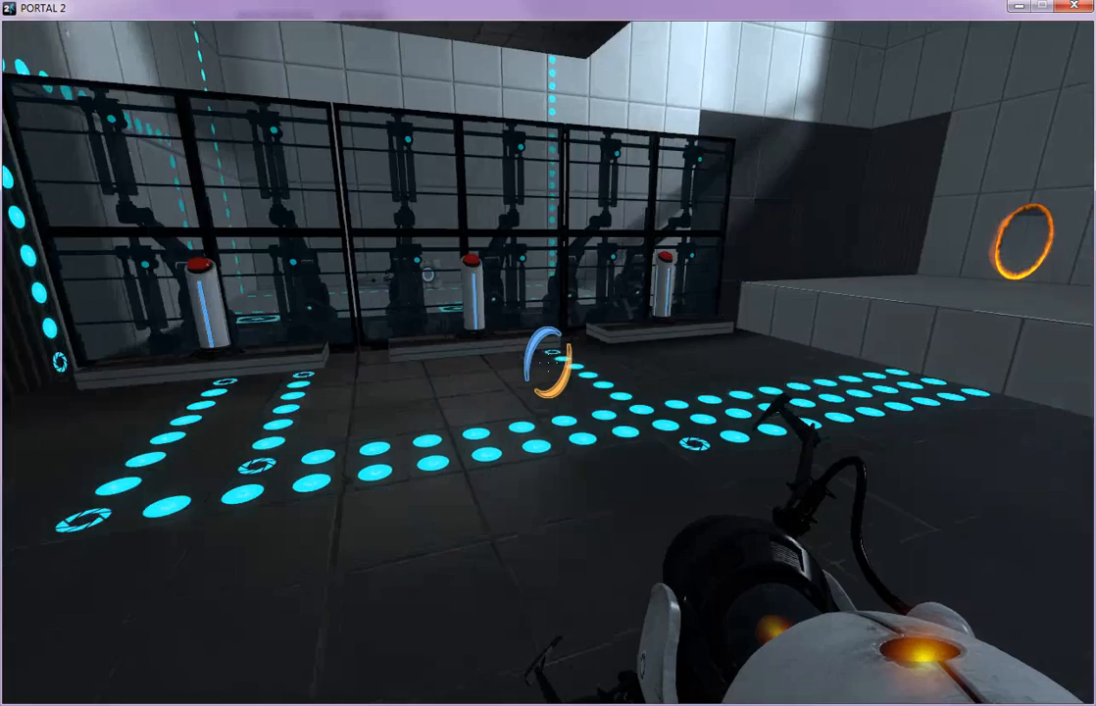
# - Activate the cube dropper's pedestal button, and use the middle pedestal button to turn on the light bridge
pyautogui.press('w')
pyautogui.press('e')
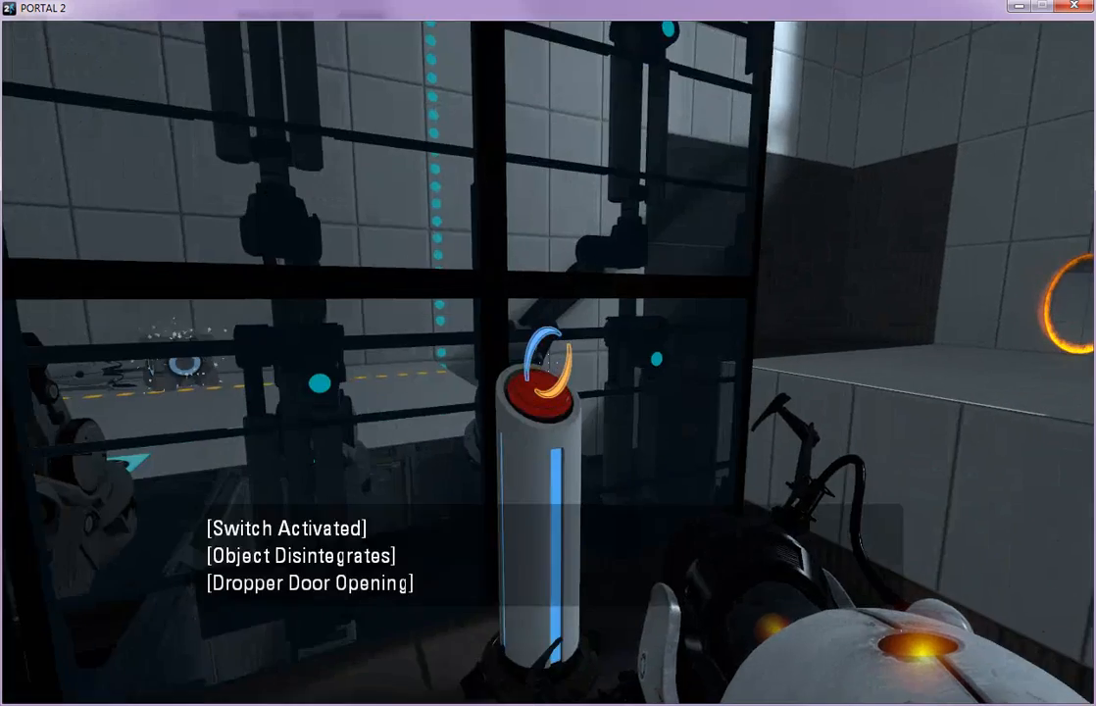
pyautogui.press('s')
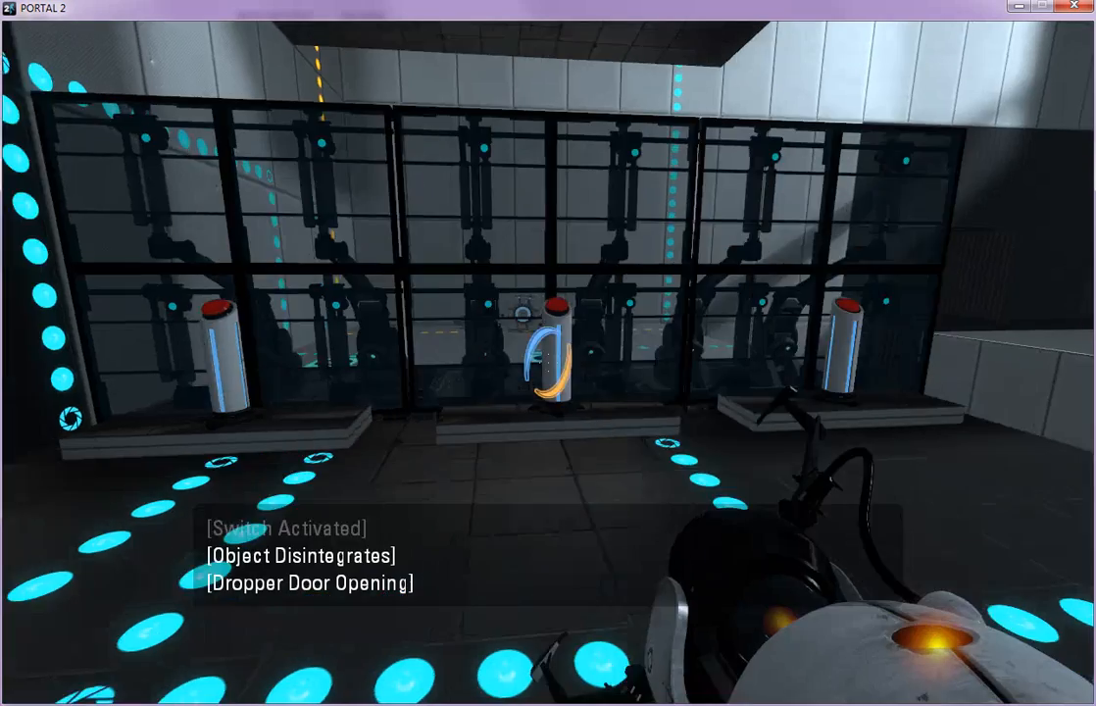
pyautogui.press('w')
pyautogui.press('e')
pyautogui.press('s')
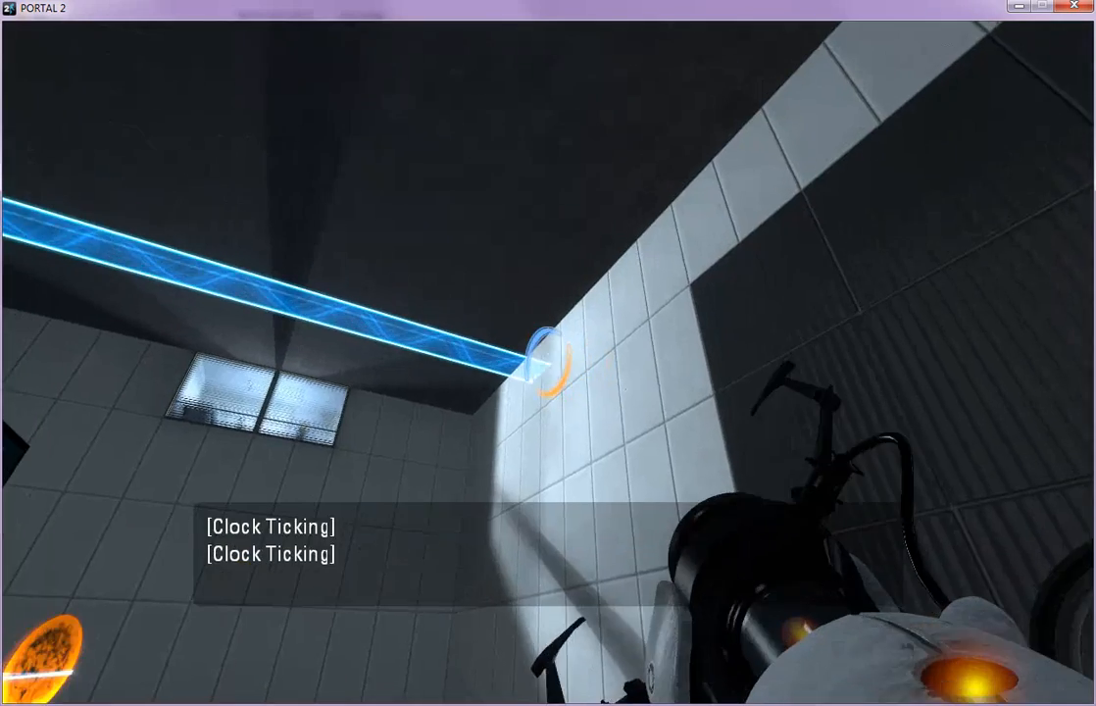
# - Redirect the light bridge with a blue portal at its end and an orange portal on the far wall, and cross it to the far platform
pyautogui.click(548, 362)
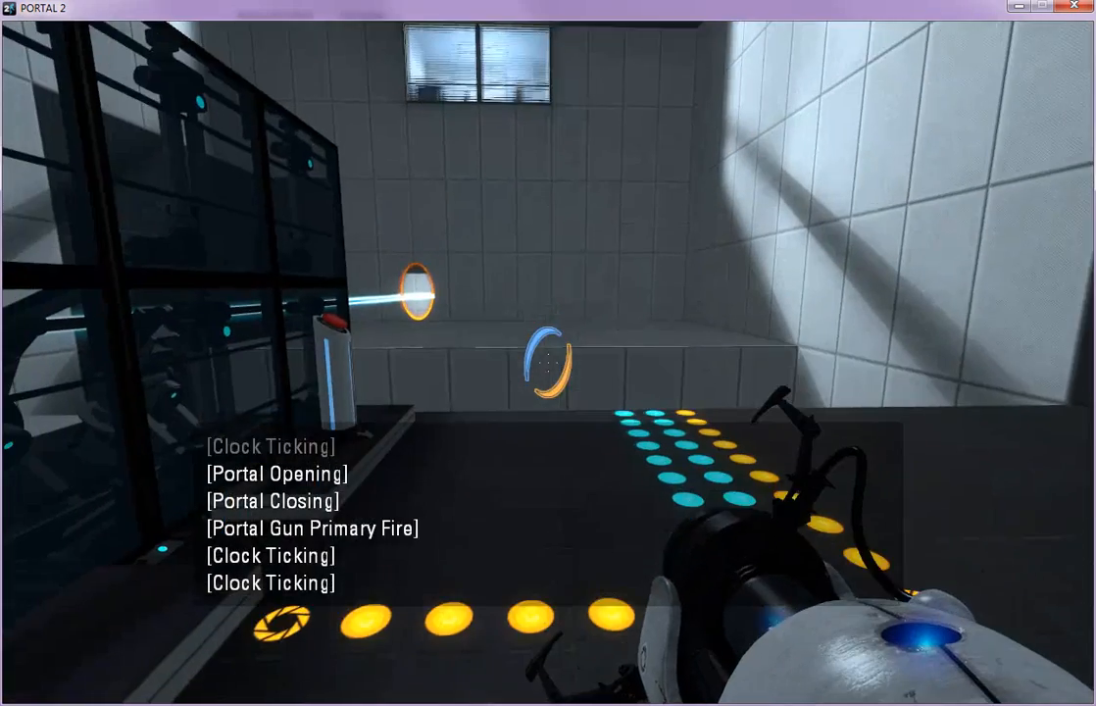
pyautogui.rightClick(548, 363)
pyautogui.press('w')
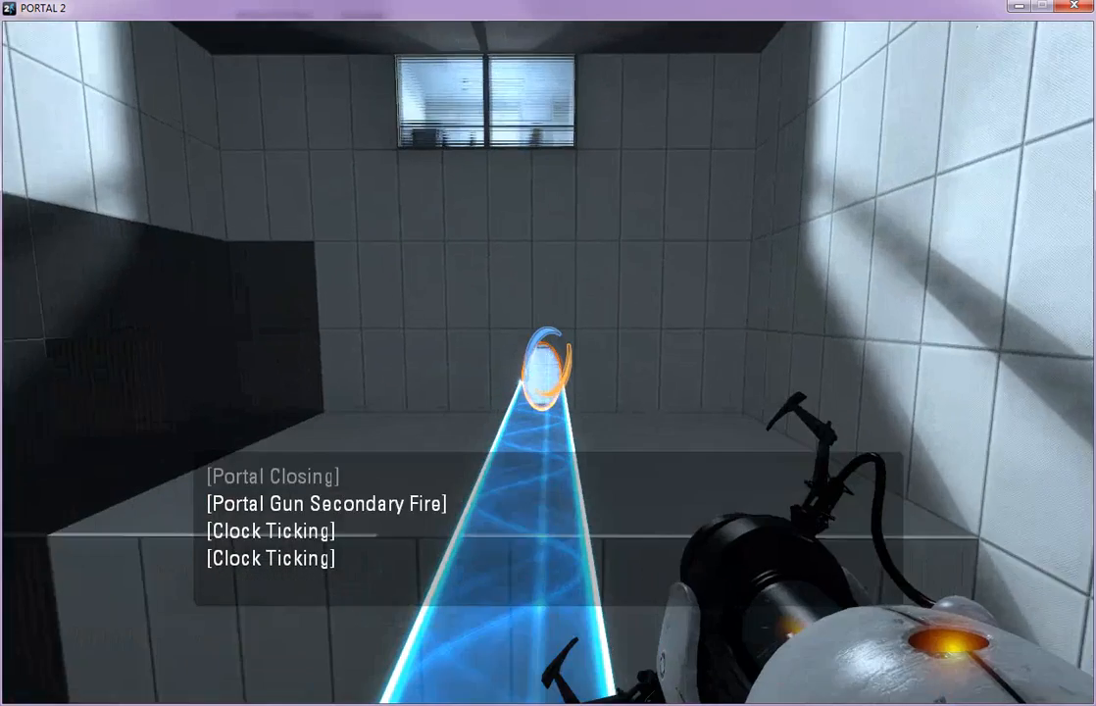
pyautogui.press('w')
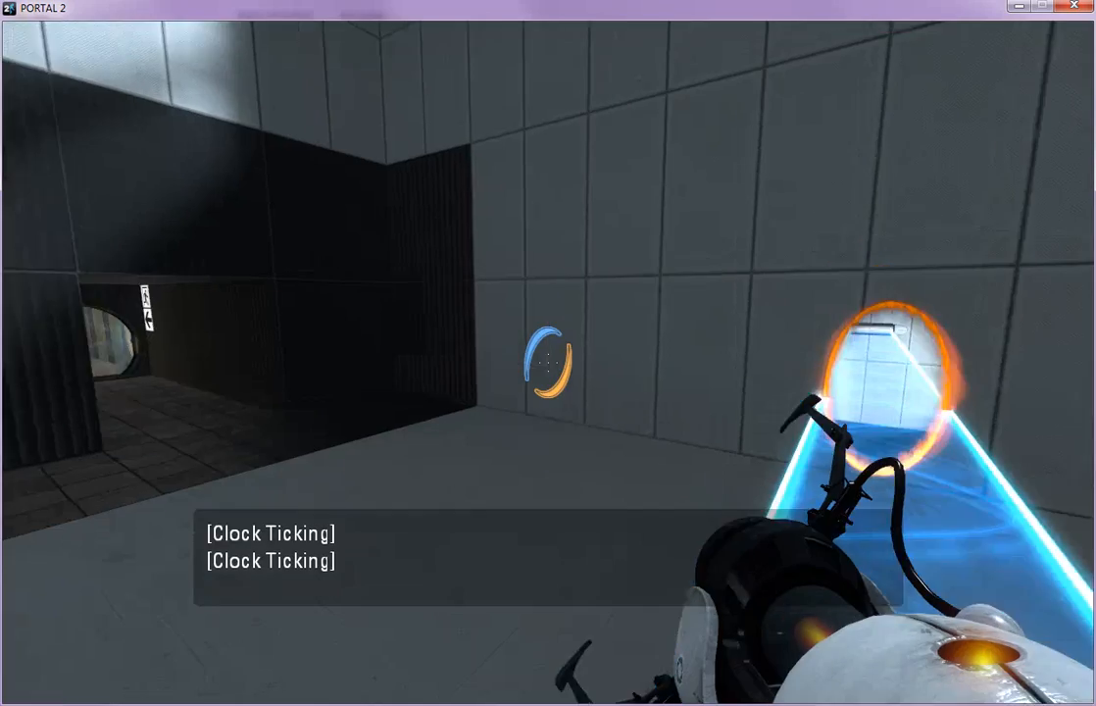
# - Walk from the far platform into the exit corridor and up to the exit door
pyautogui.press('w')
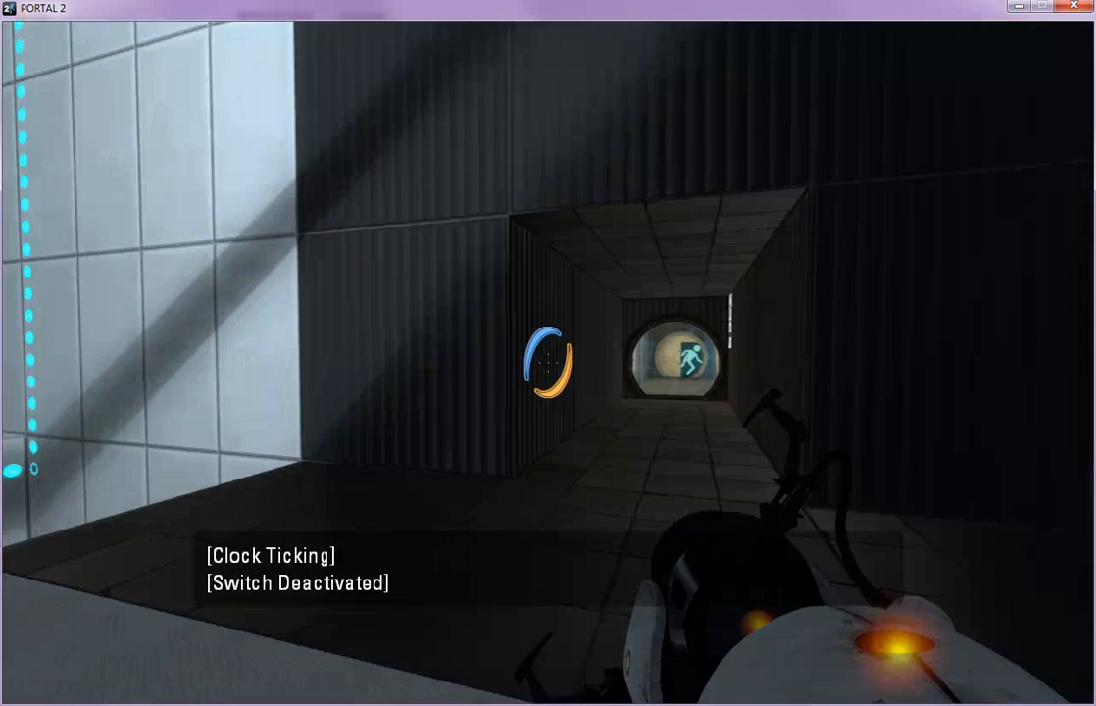
pyautogui.press('w')
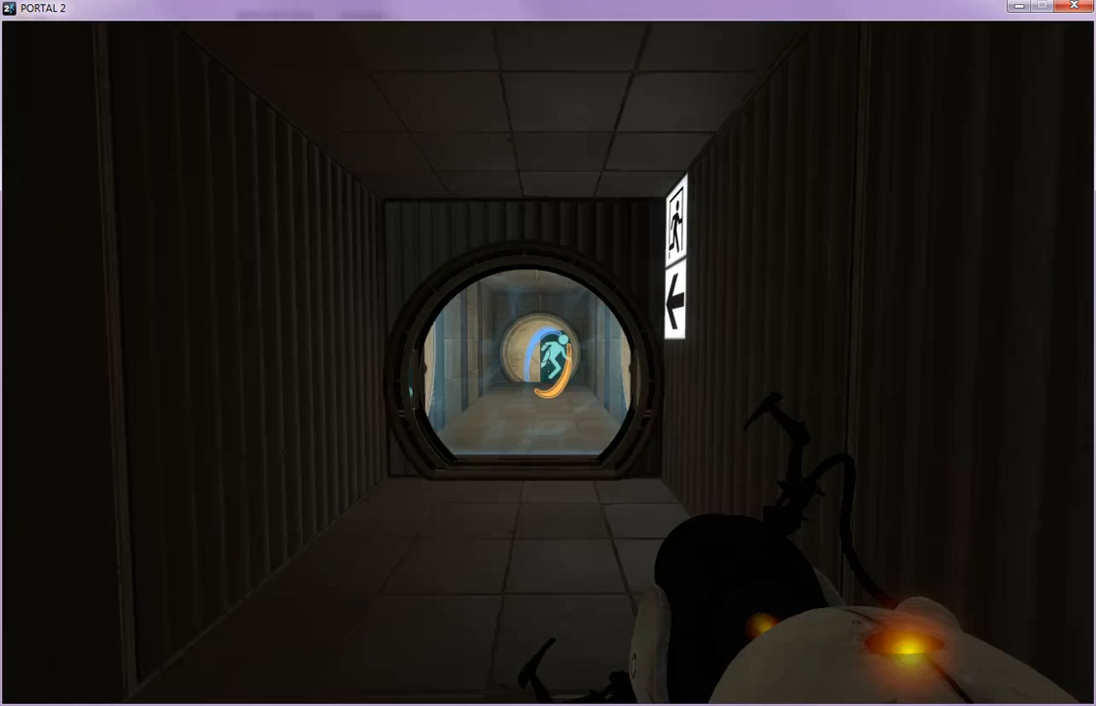
pyautogui.press('w')
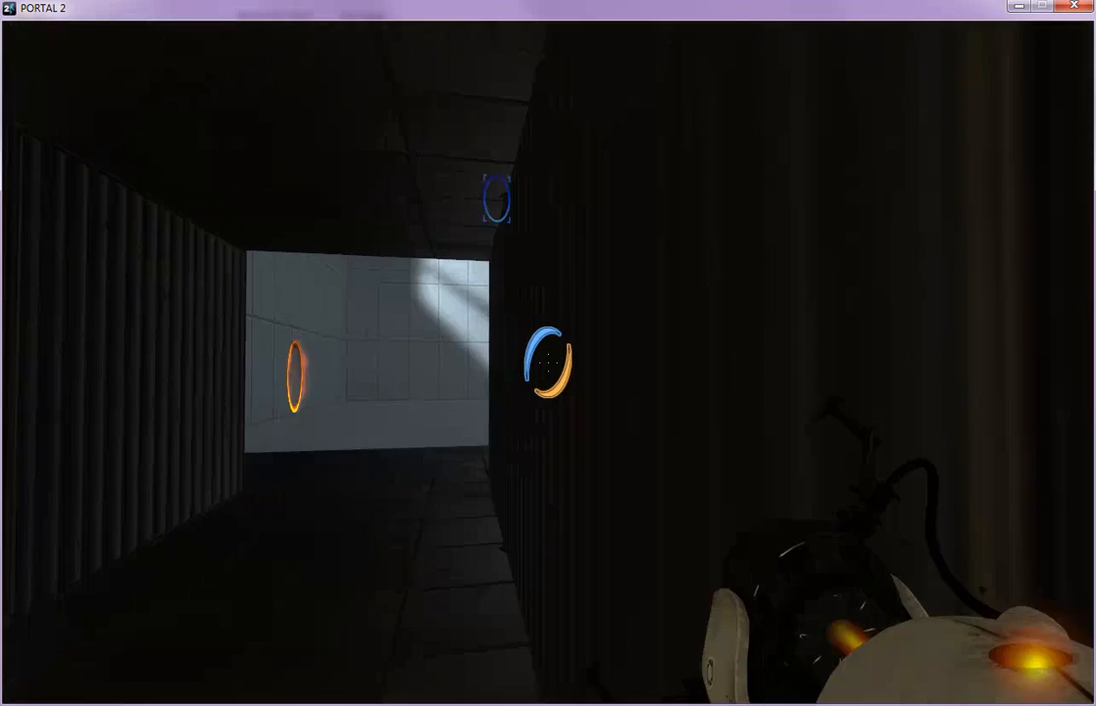
# - Walk back from the exit corridor into the chamber, end the playtest and return to the chamber editor
pyautogui.press('w')
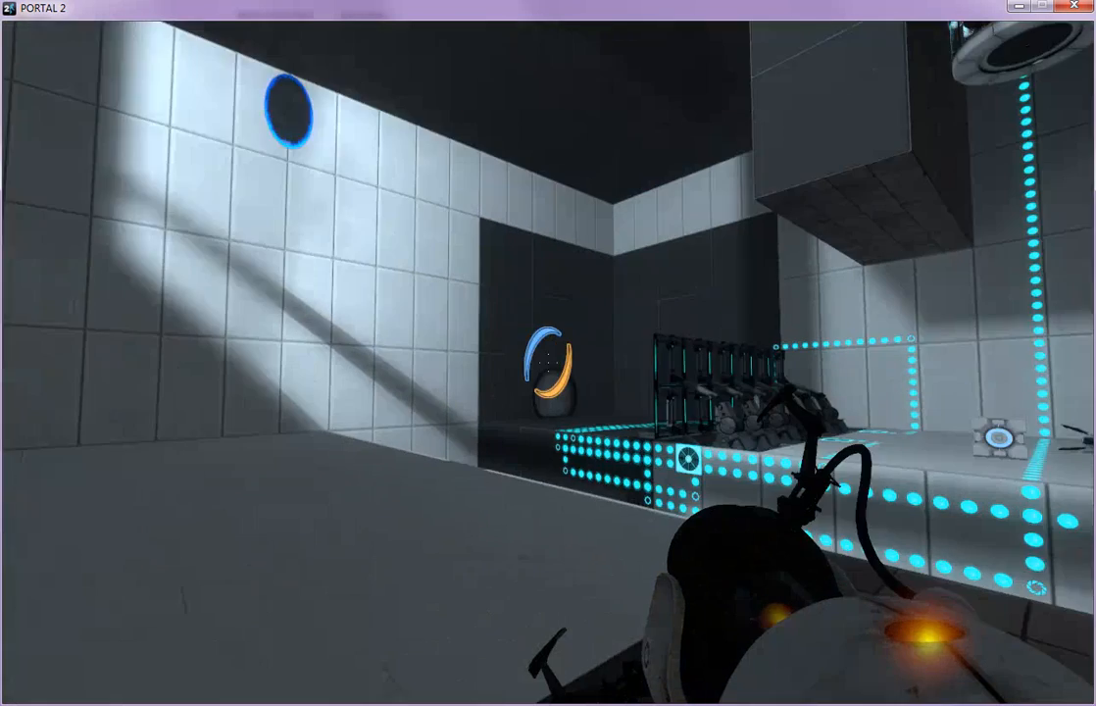
pyautogui.press('w')
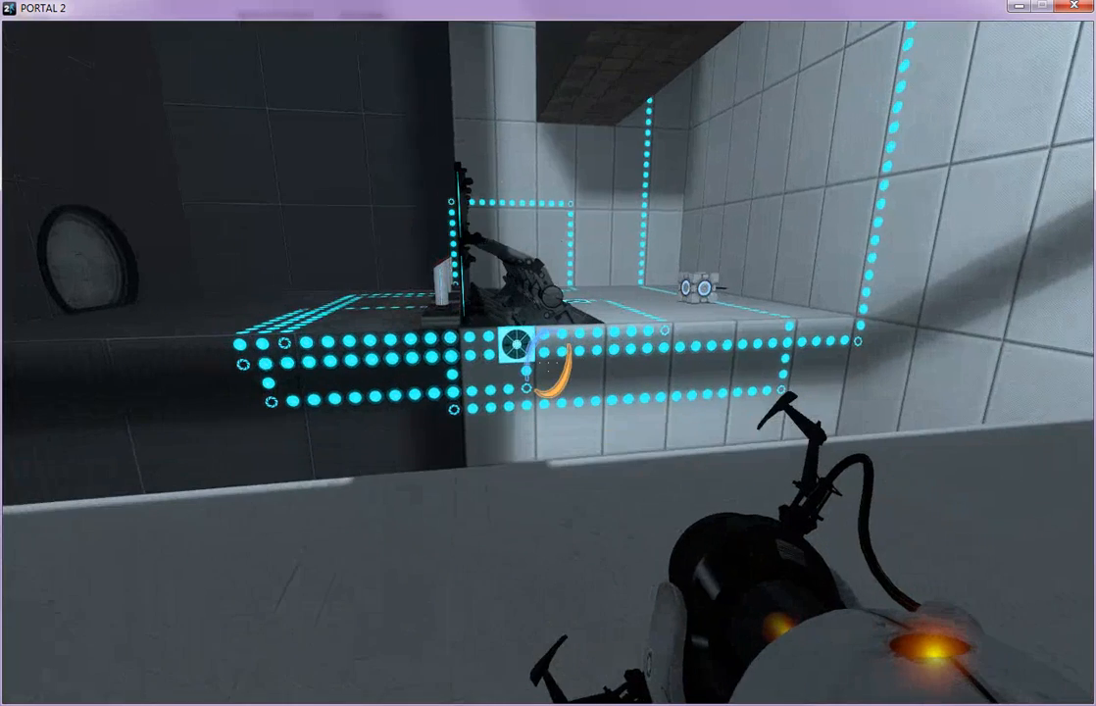
pyautogui.press('Escape')
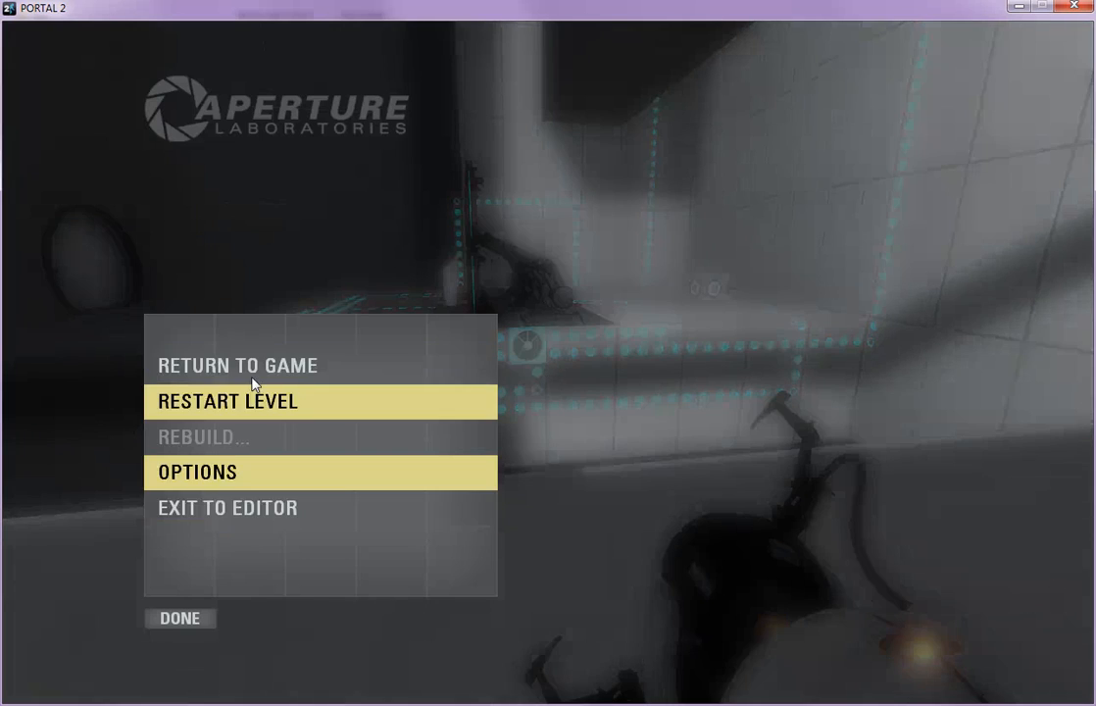
pyautogui.click(255, 507)
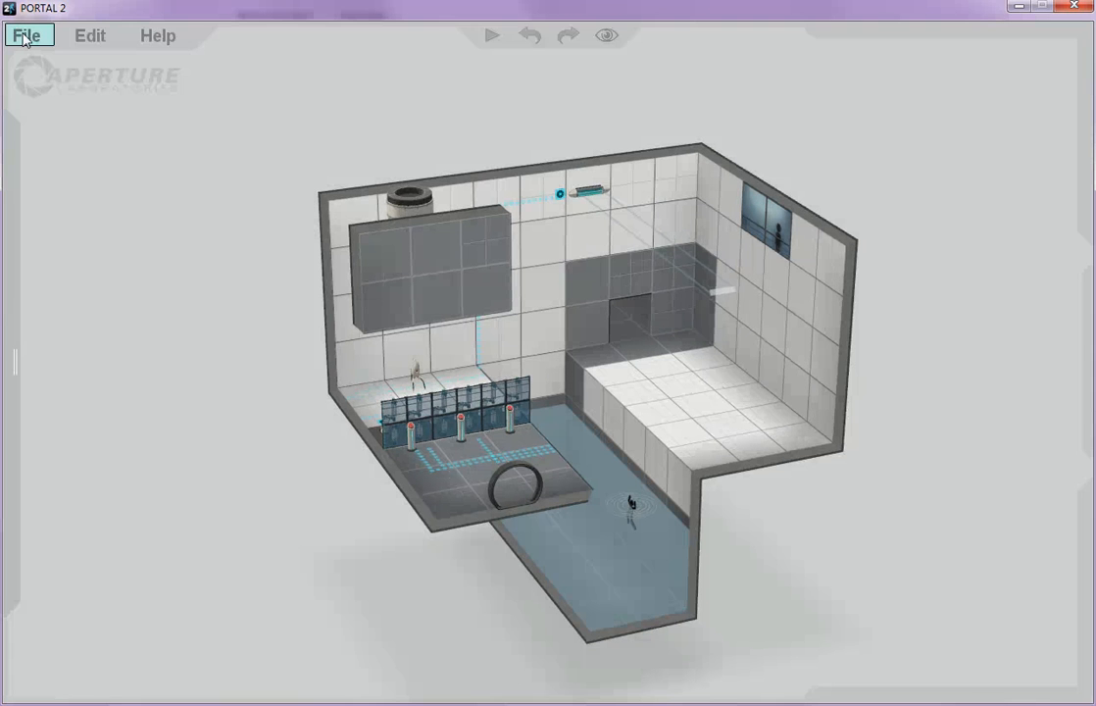
# - Start publishing the chamber to the Workshop and name it "Tutorial Level for 3d-palace"
pyautogui.click(24, 36)
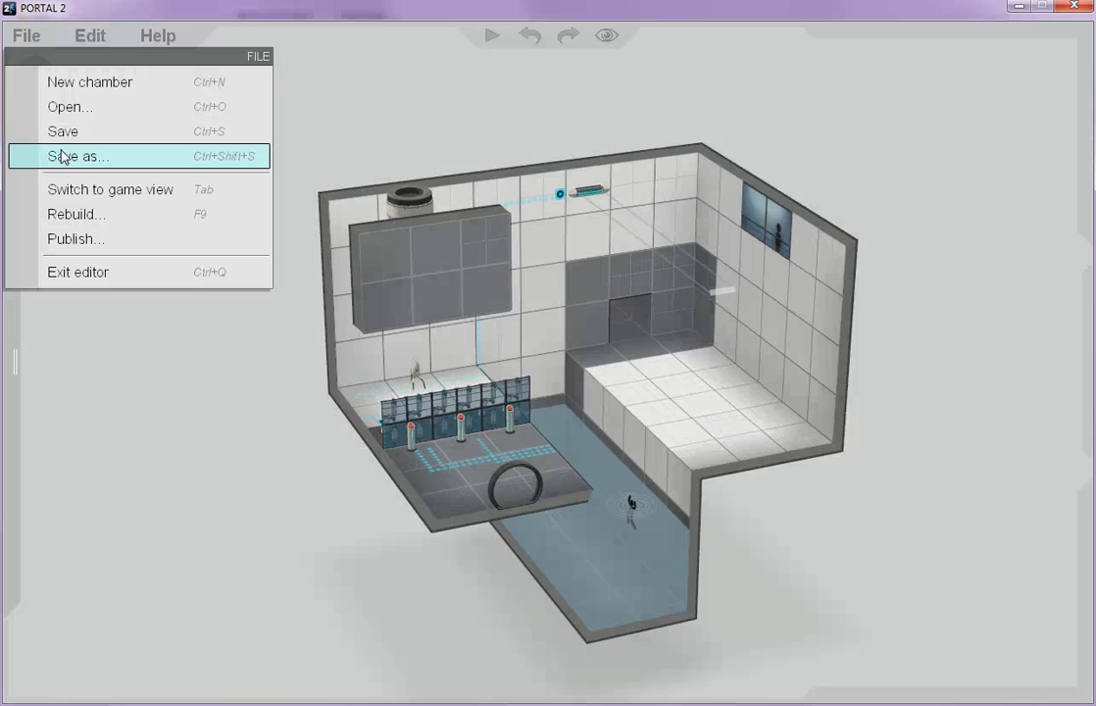
pyautogui.click(86, 239)
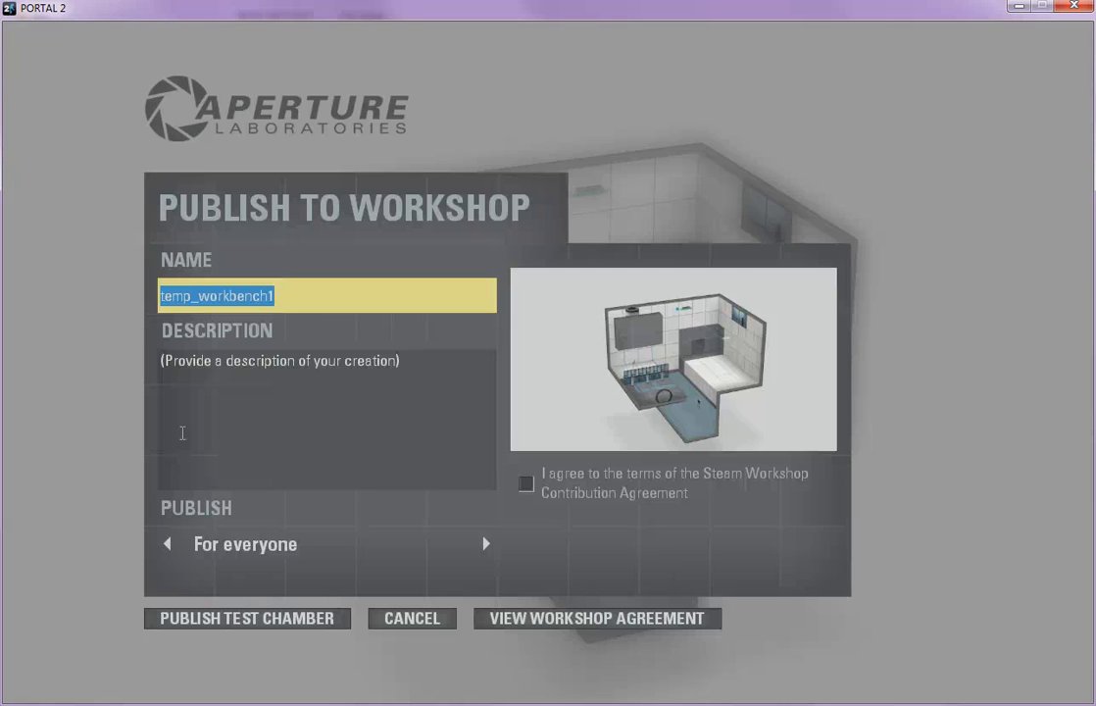
pyautogui.write('Tutorial Level for 3d-palace')
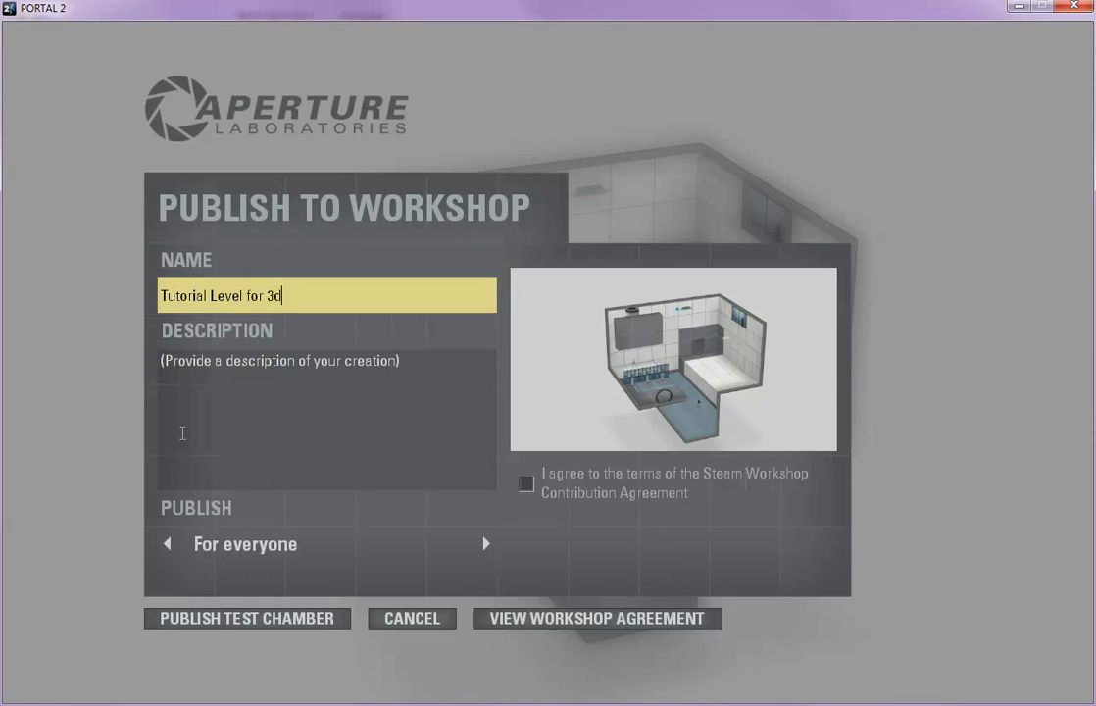
# - Enter the description "A level used to demonstrate to people how to use the new Portal 2 Workshop."
pyautogui.press('Tab')
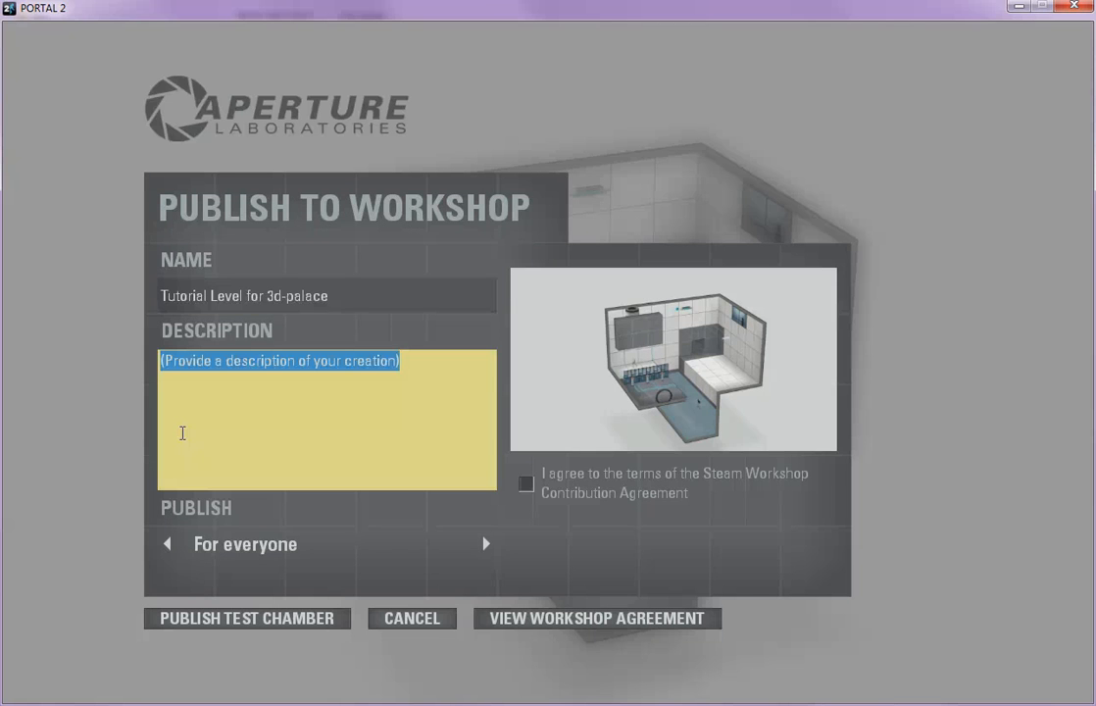
pyautogui.write('A')
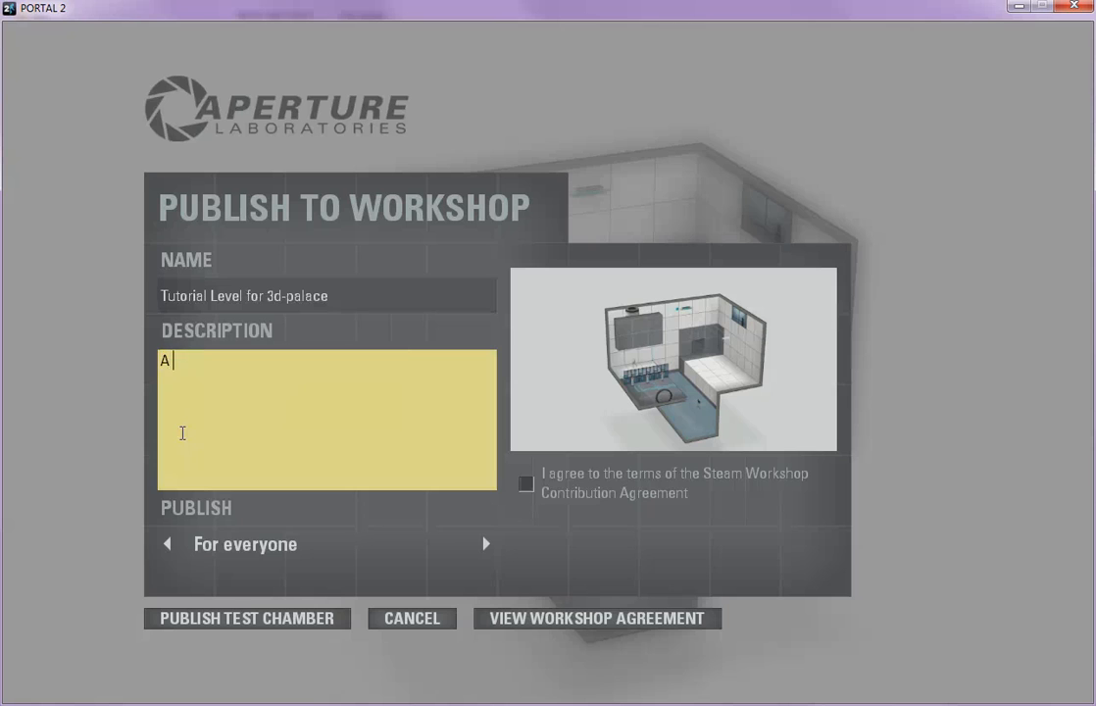
pyautogui.write(' lecel used to de')
pyautogui.write('monstrate')
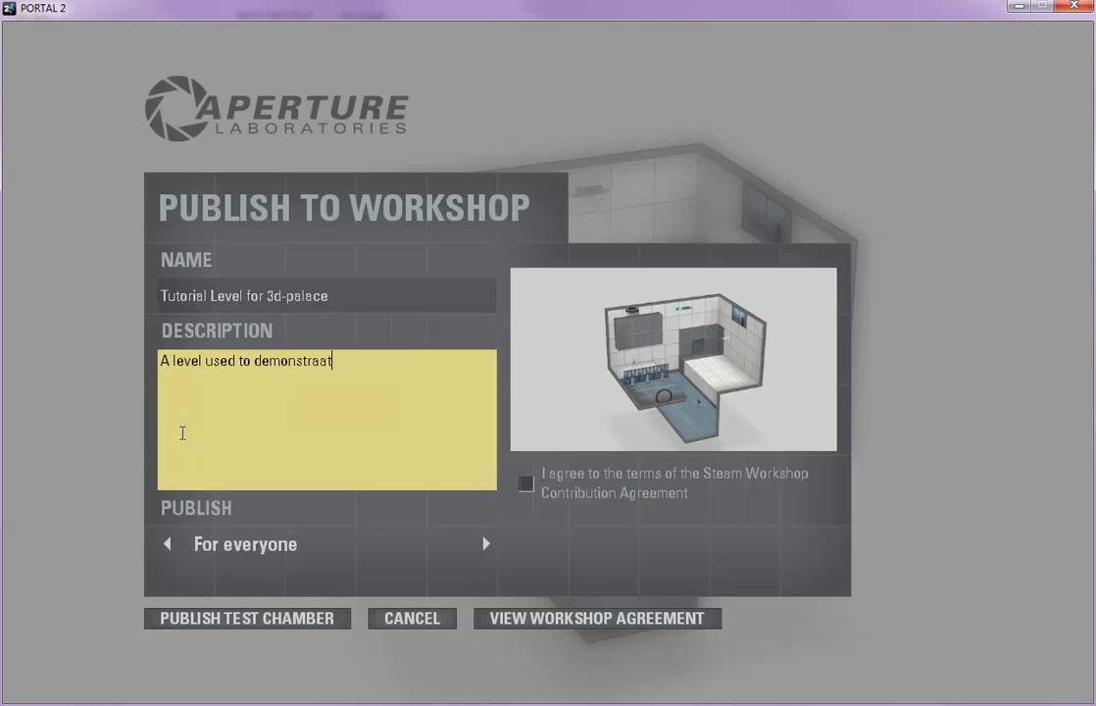
pyautogui.write(' to us')
pyautogui.write('people how ')
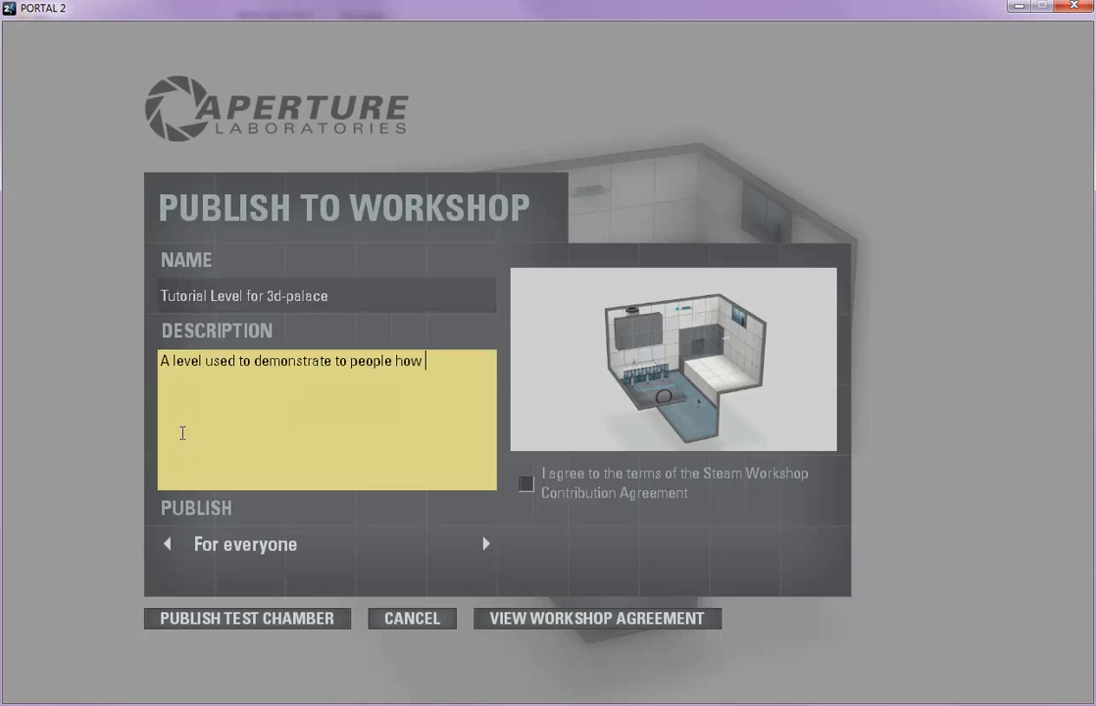
pyautogui.write('to use the new Portal 2 Workshop')
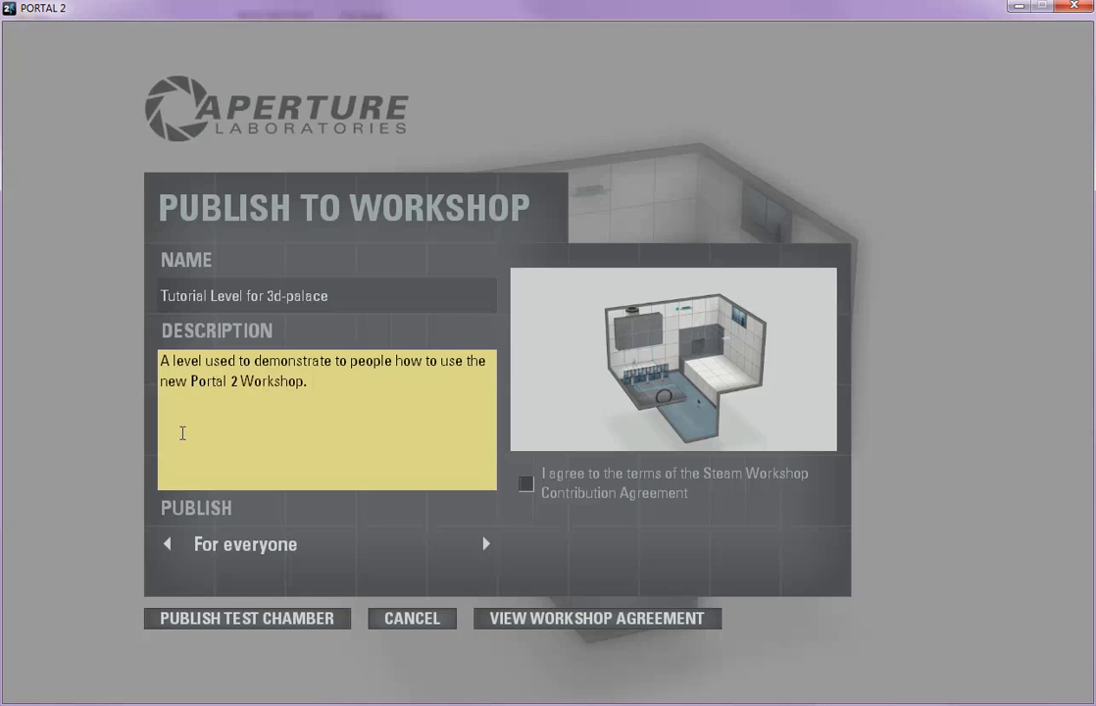
pyautogui.write('.  You can watch the tutorial ')
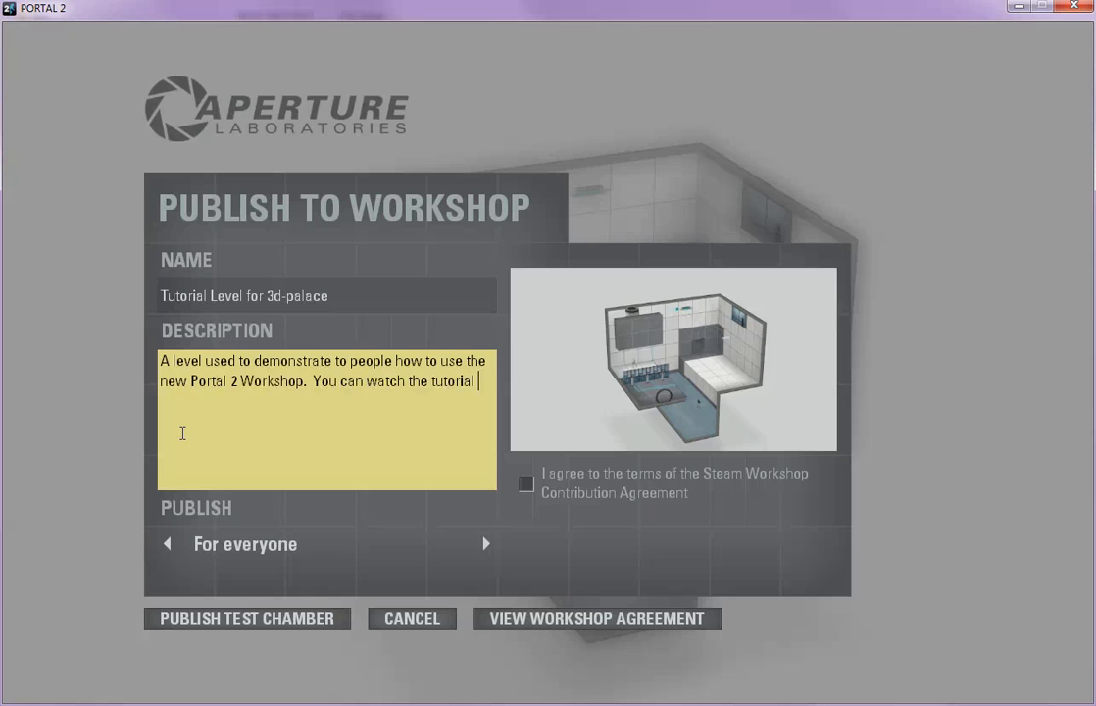
pyautogui.write('on wwww.youtu')
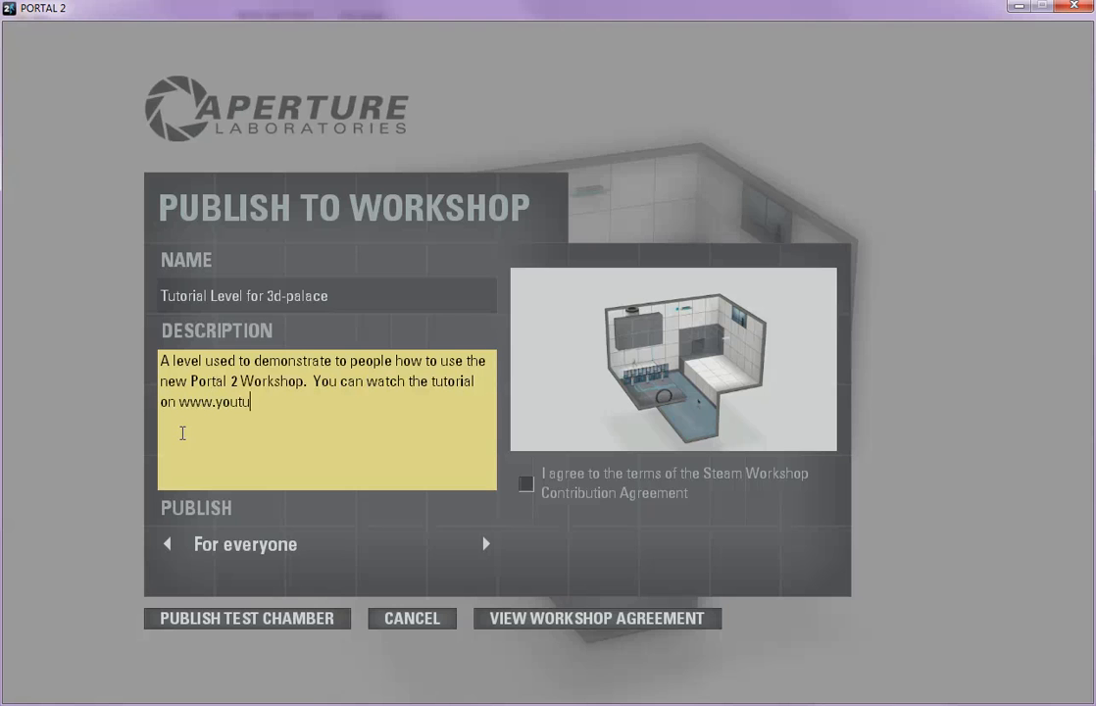
pyautogui.write('be.com/The3DPalace')
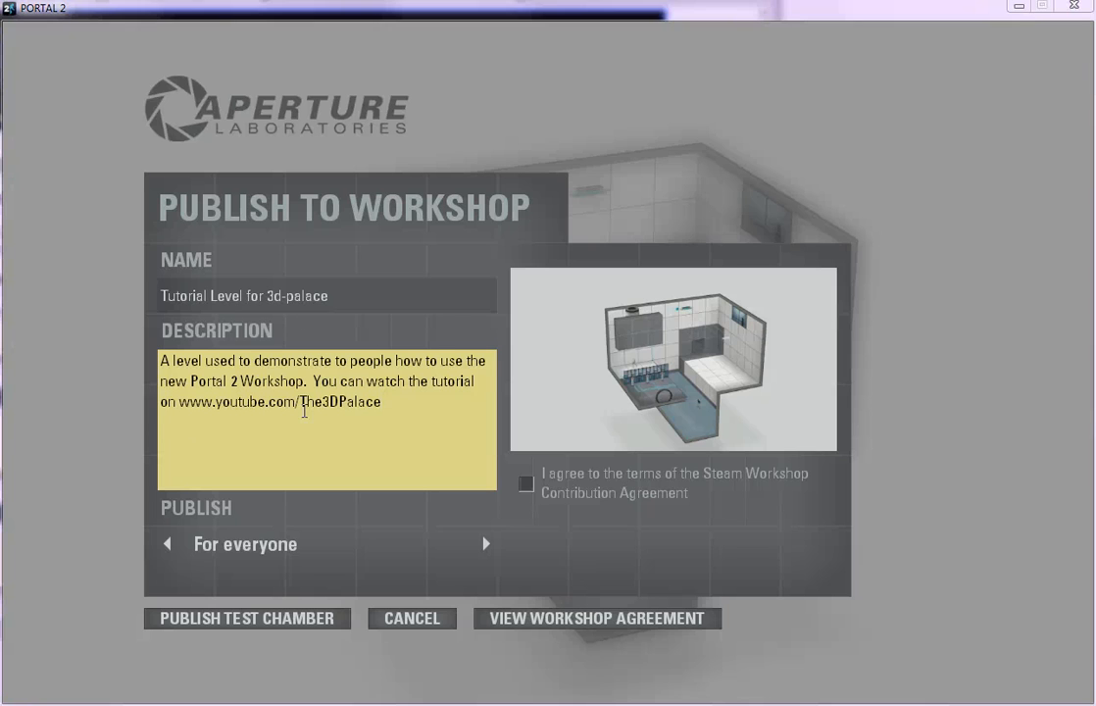
pyautogui.click(297, 403)
pyautogui.write('user/')
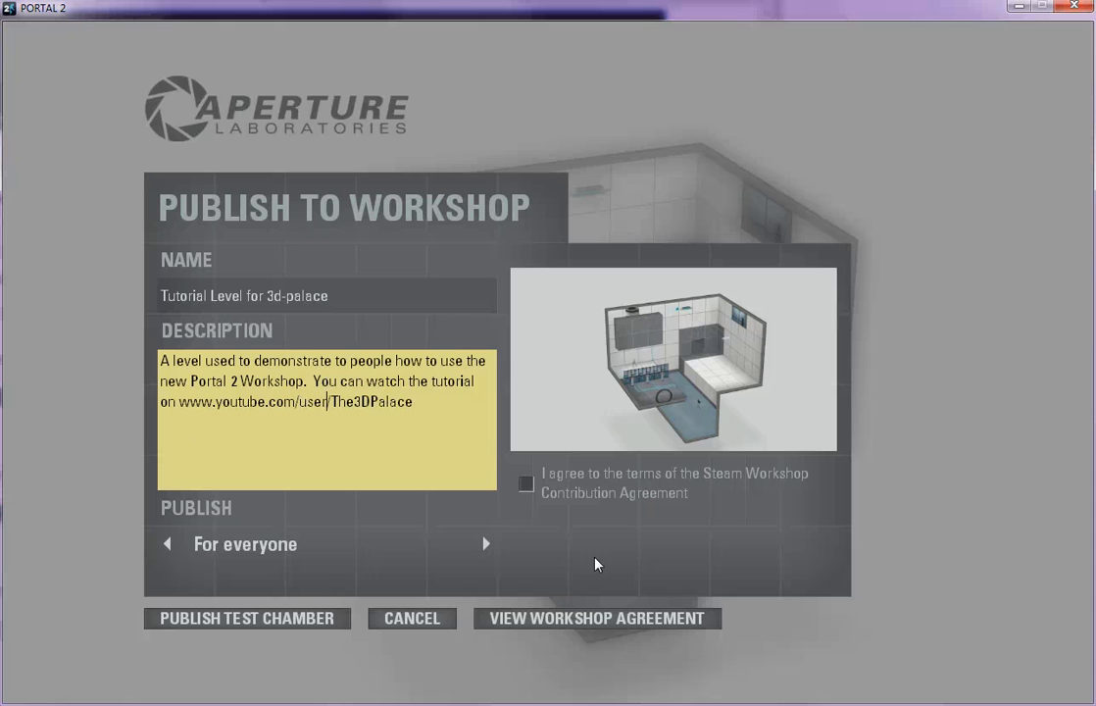
# - Look through the available publishing visibility options, including As hidden, and leave the setting at For everyone
pyautogui.click(486, 545)
pyautogui.click(486, 545)
pyautogui.click(486, 545)
pyautogui.click(487, 545)
pyautogui.click(486, 545)
pyautogui.click(486, 545)
pyautogui.click(486, 544)
pyautogui.click(486, 544)
pyautogui.click(486, 545)
pyautogui.click(486, 545)
pyautogui.click(486, 545)
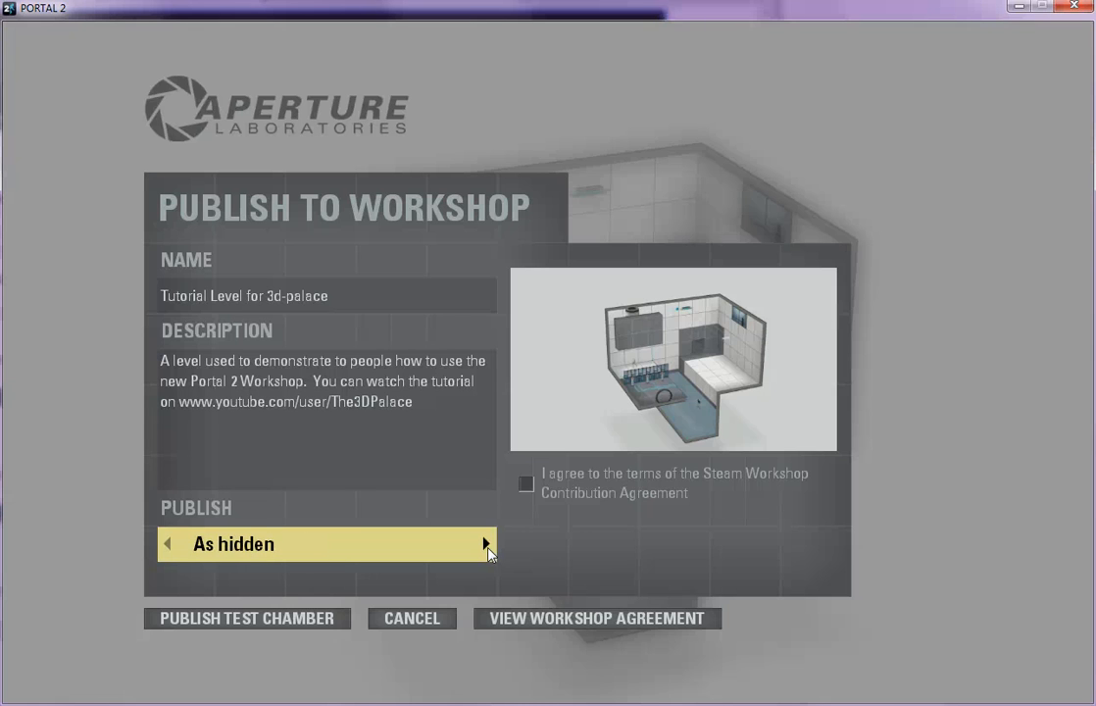
pyautogui.click(274, 651)
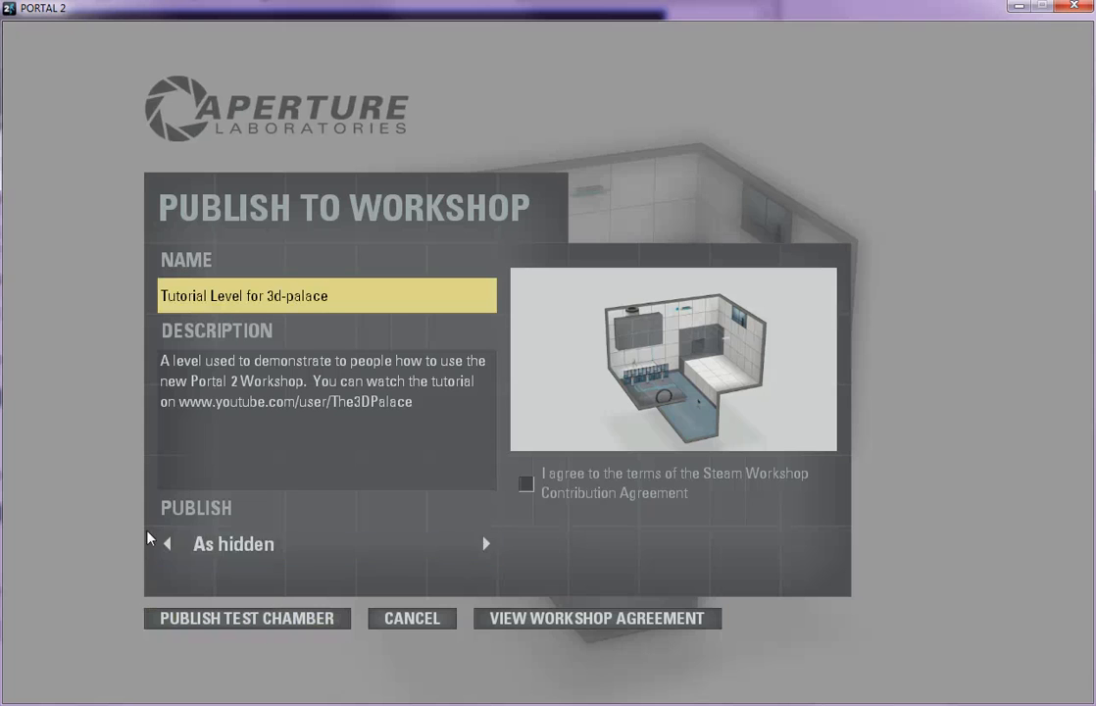
pyautogui.click(167, 552)
pyautogui.click(168, 552)
pyautogui.click(168, 552)
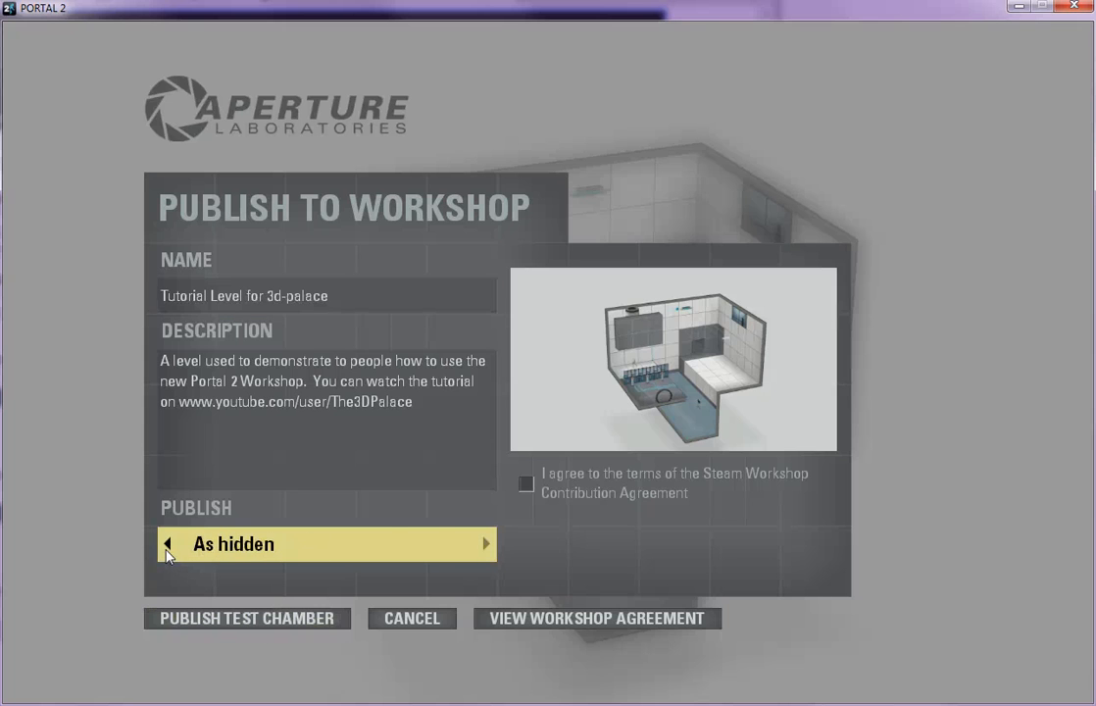
pyautogui.click(470, 542)
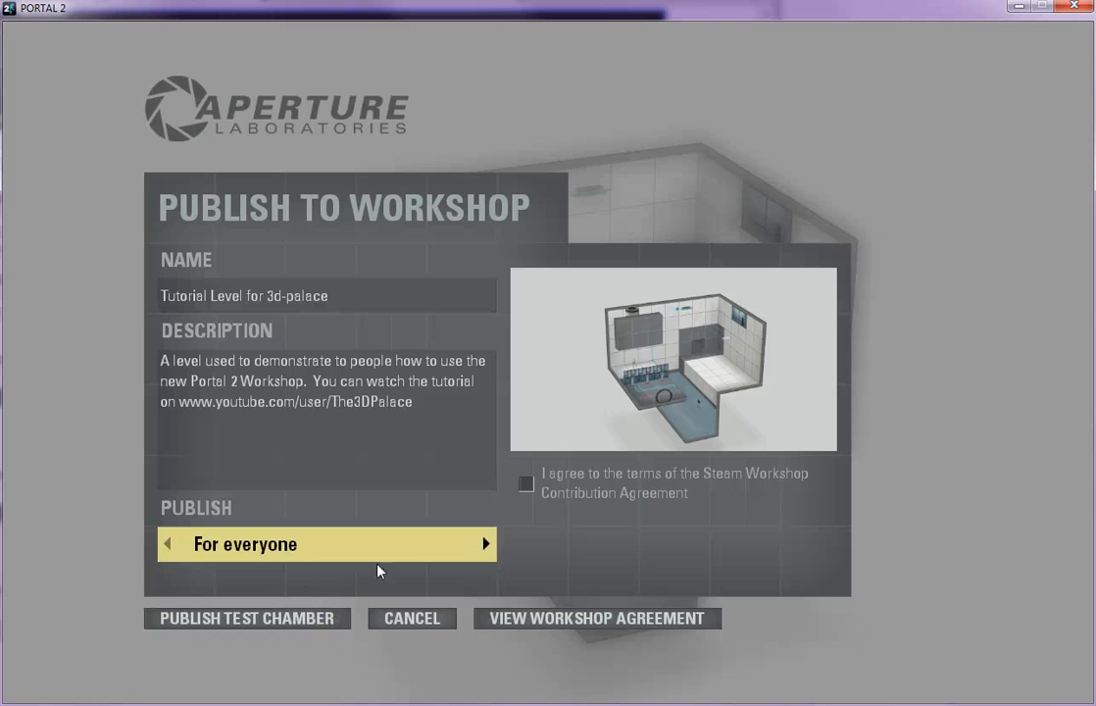
# - Agree to the Steam Workshop Contribution Agreement and publish the test chamber
pyautogui.click(290, 619)
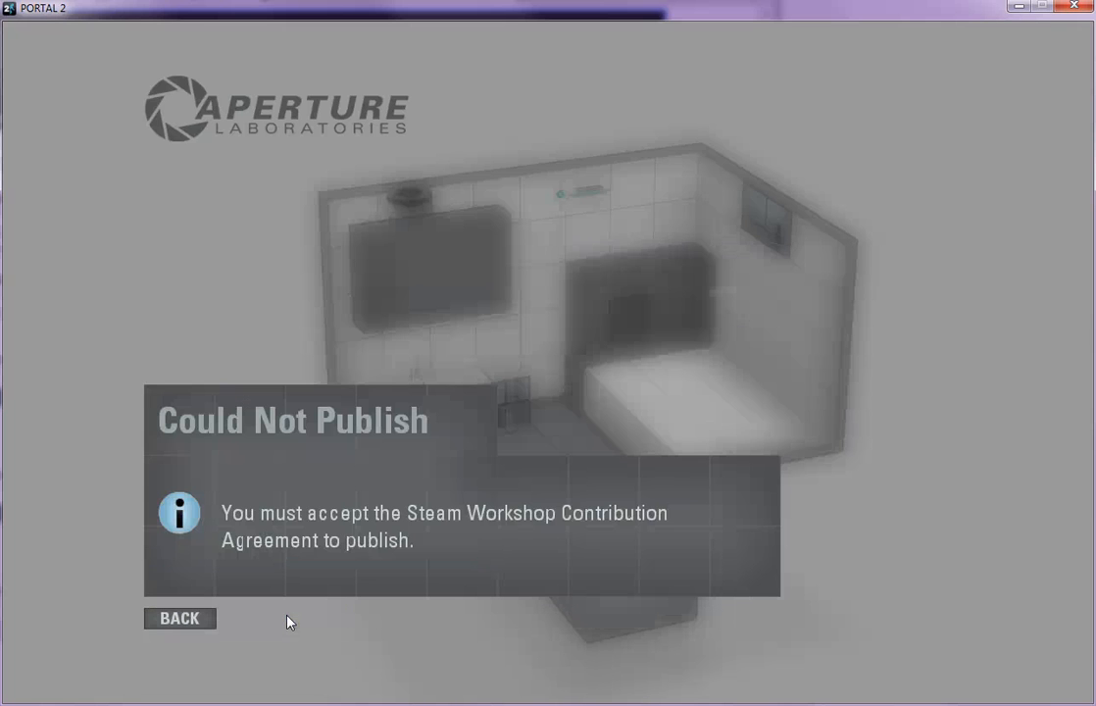
pyautogui.click(186, 620)
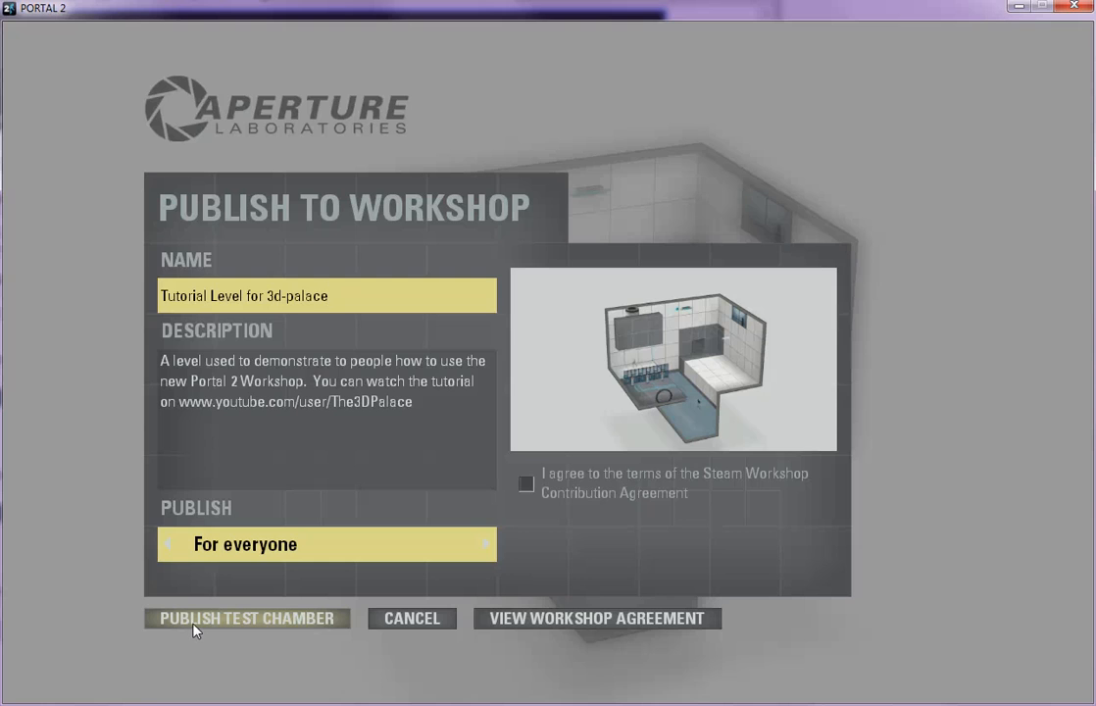
pyautogui.click(526, 483)
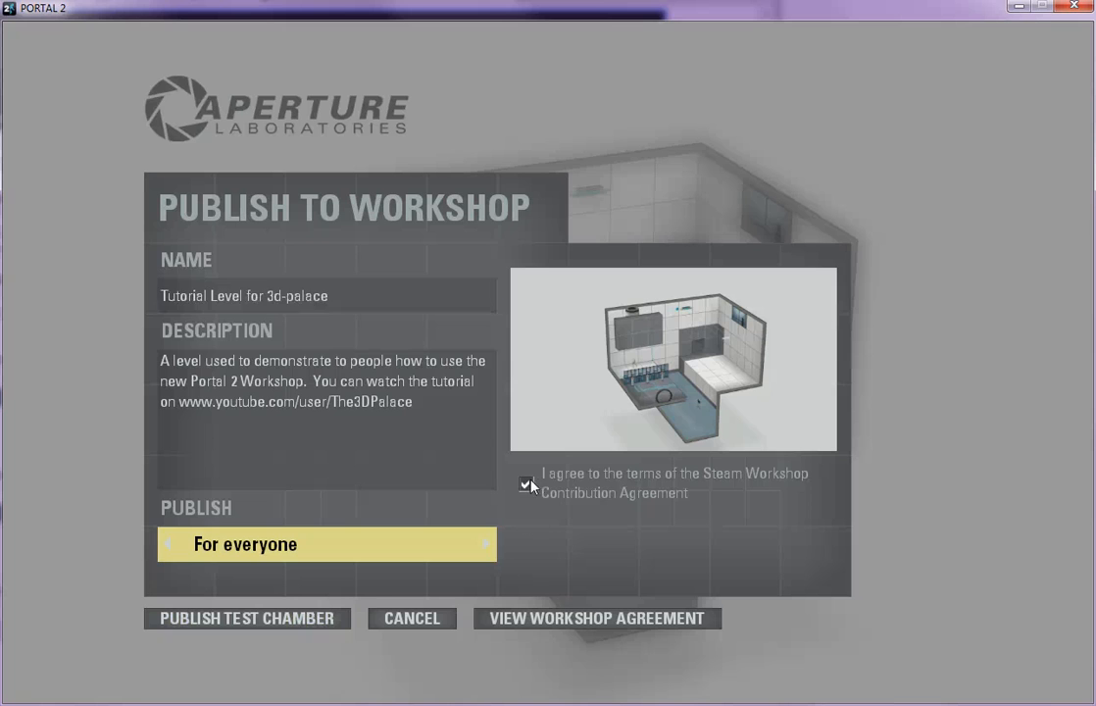
pyautogui.click(275, 621)
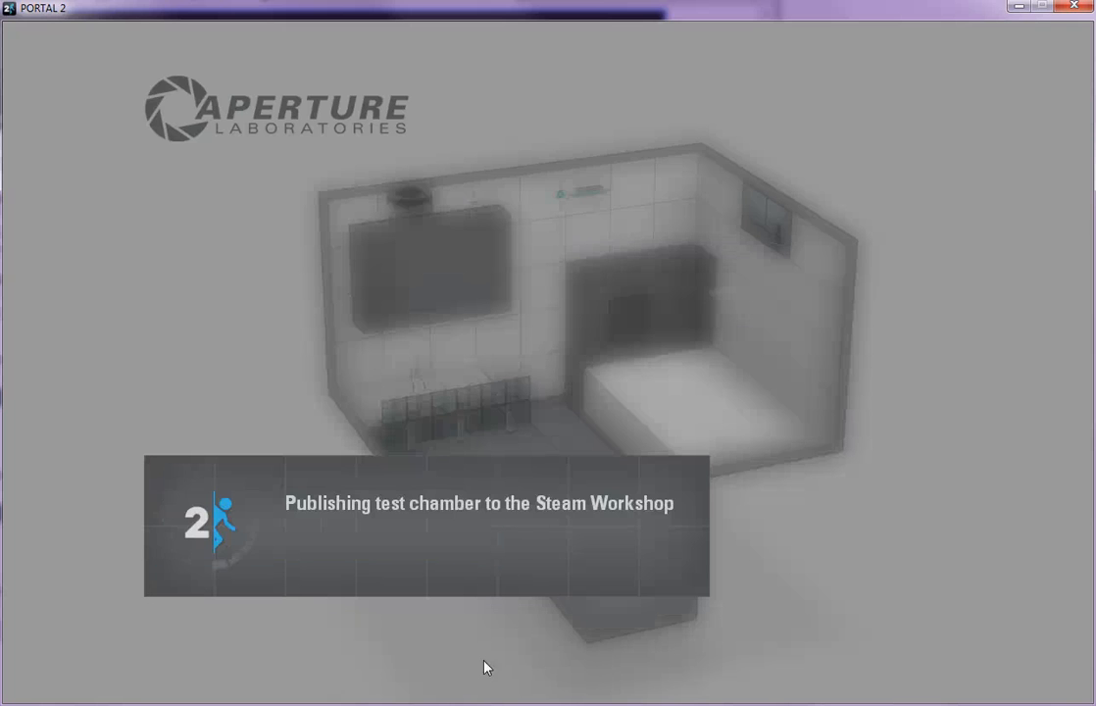